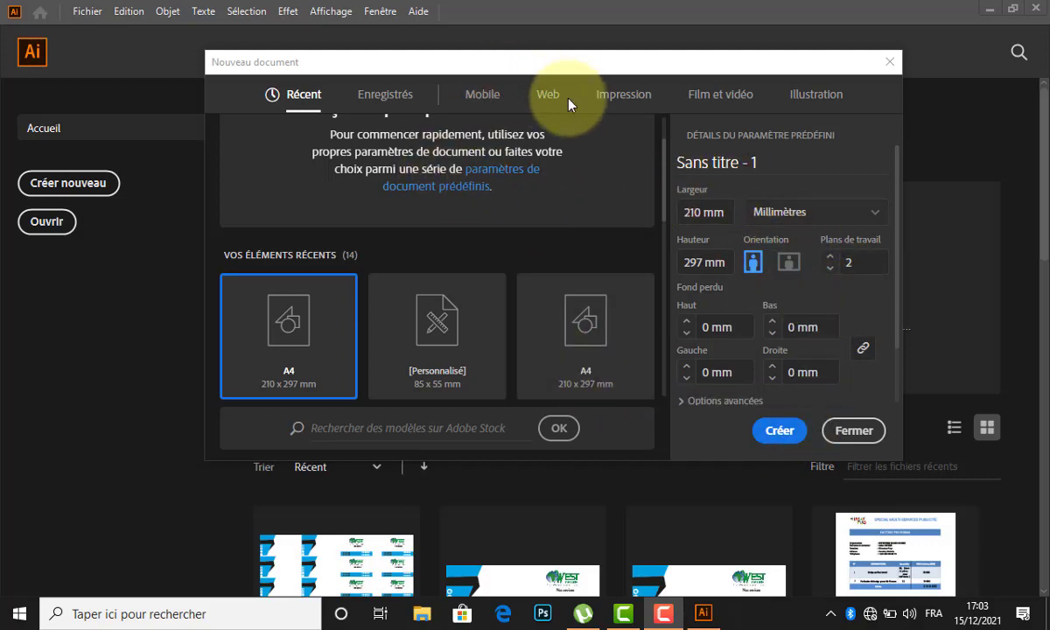
# Step: Create a new print document from the A4 preset in landscape orientation, with units in millimetres
pyautogui.click(639, 97)
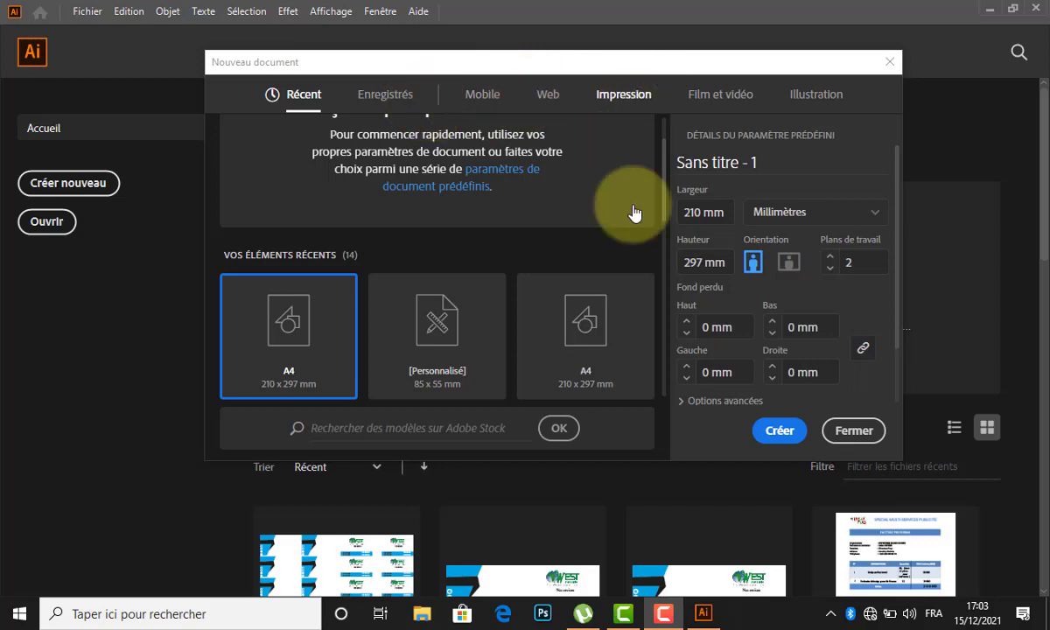
pyautogui.click(448, 232)
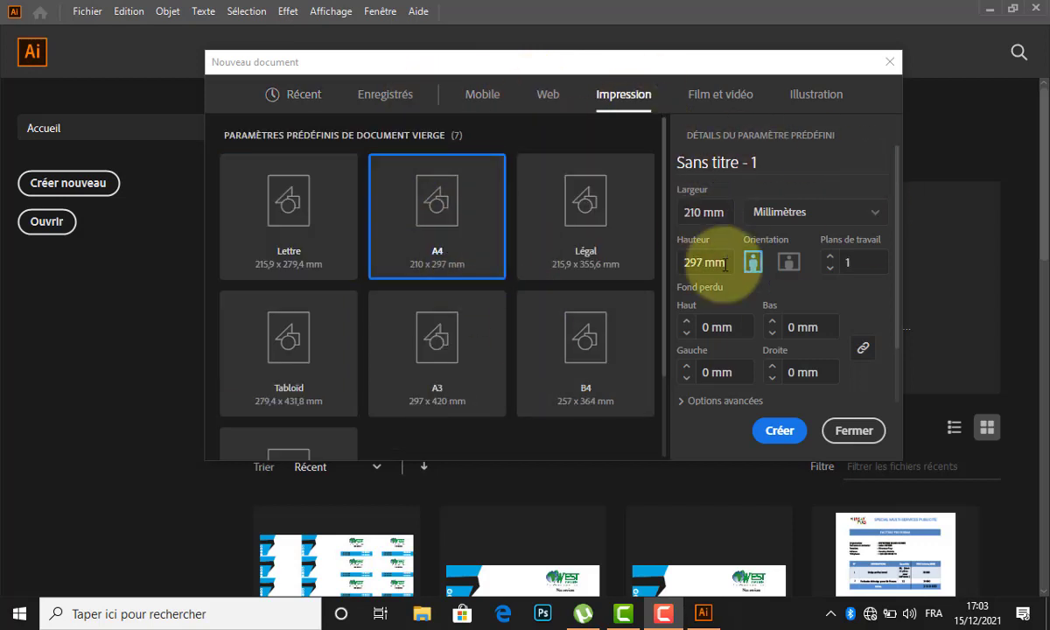
pyautogui.moveTo(668, 164); pyautogui.dragTo(755, 163)
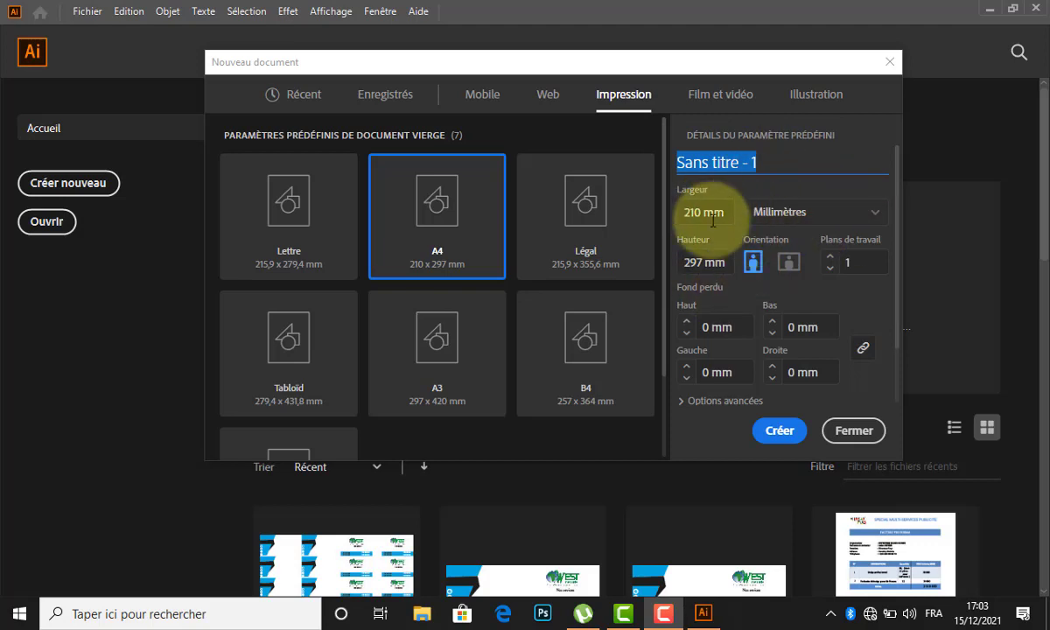
pyautogui.click(876, 220)
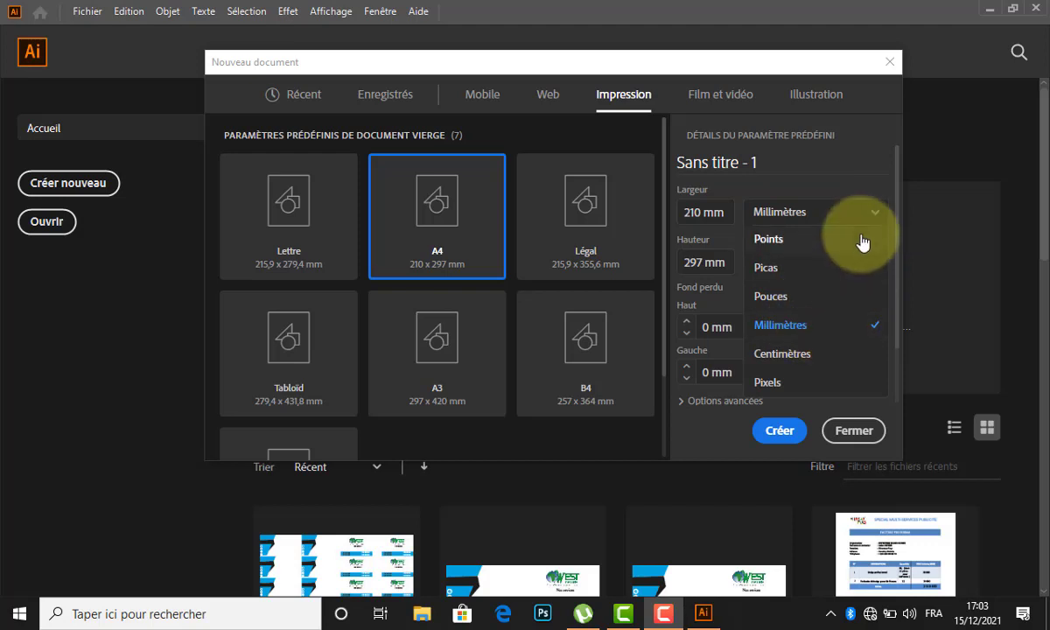
pyautogui.click(871, 210)
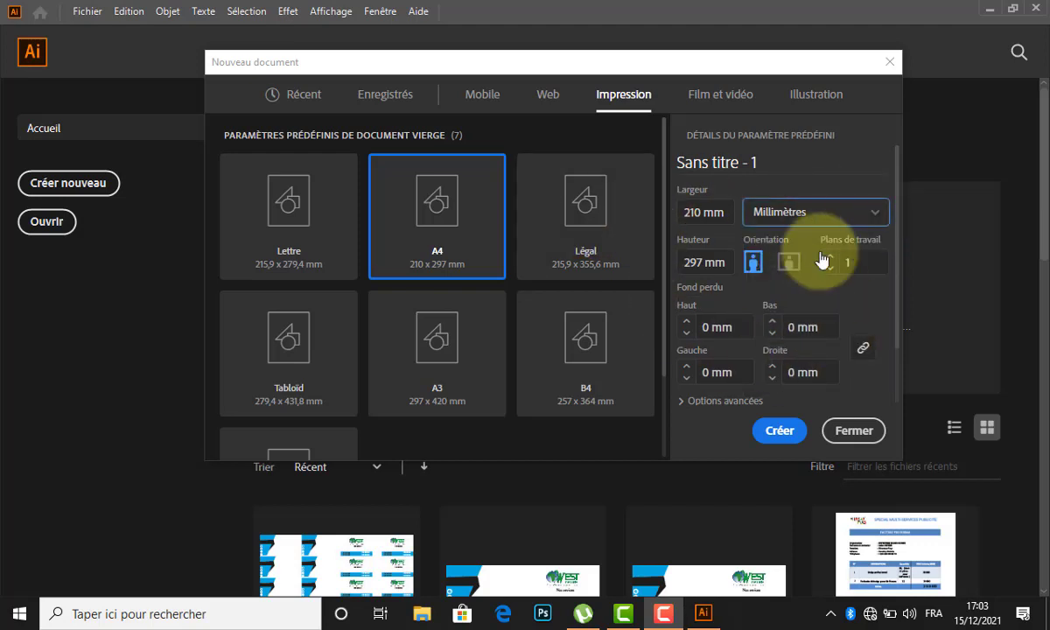
pyautogui.click(787, 261)
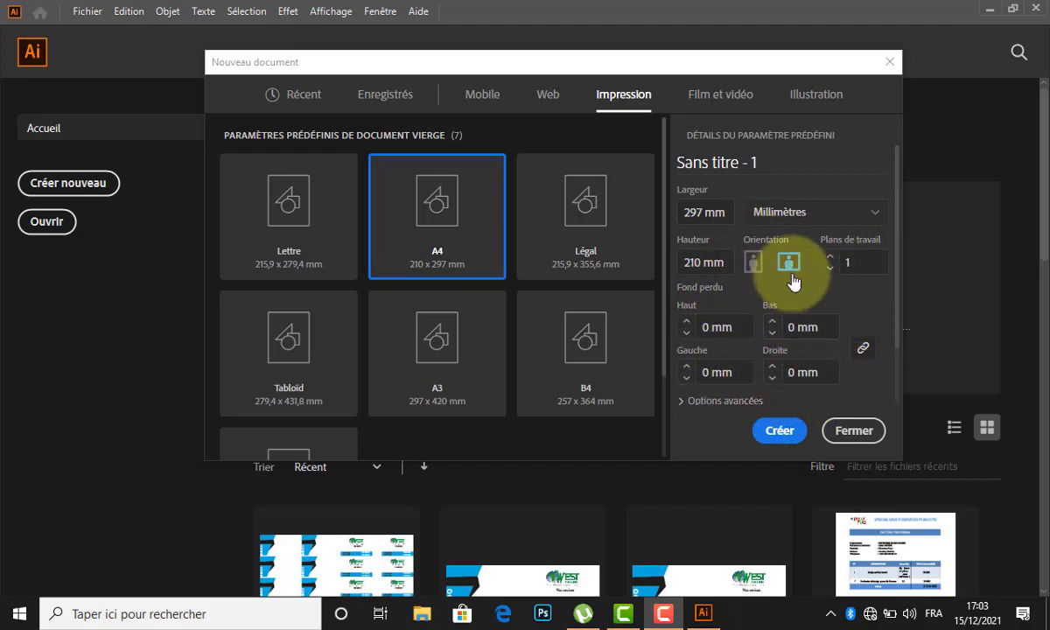
pyautogui.click(778, 431)
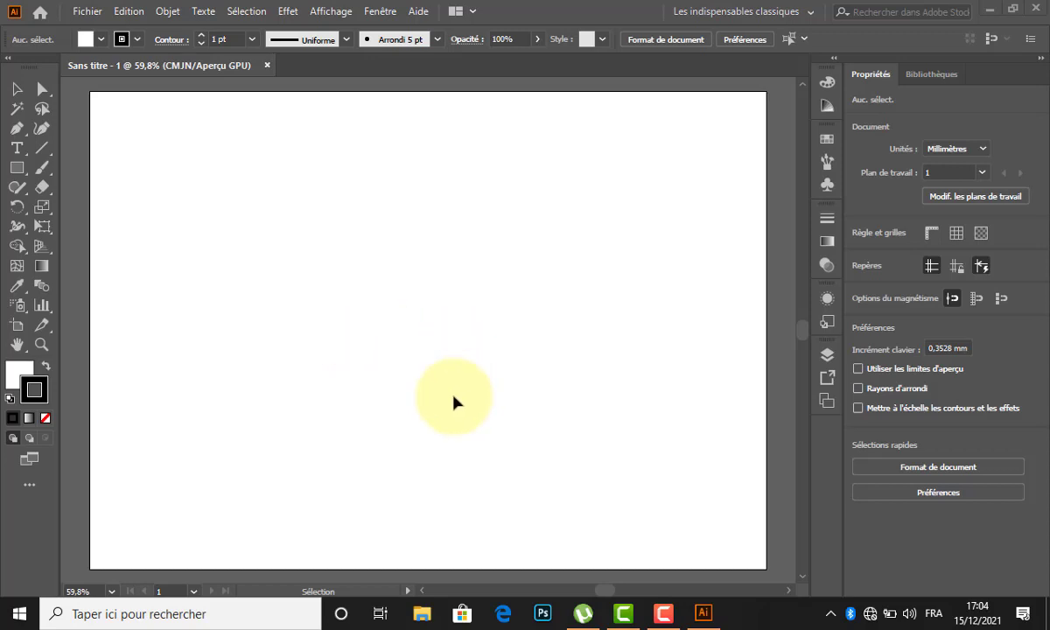
# Step: Switch to File Explorer, open the img-icones folder in Téléchargements and browse its images
pyautogui.press('super+e')
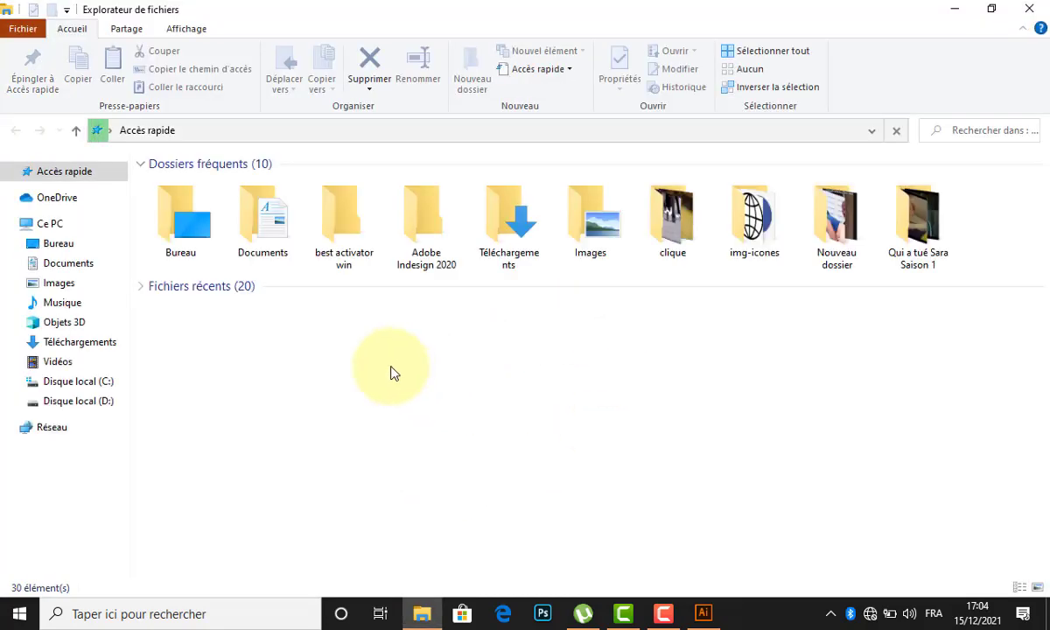
pyautogui.click(80, 342)
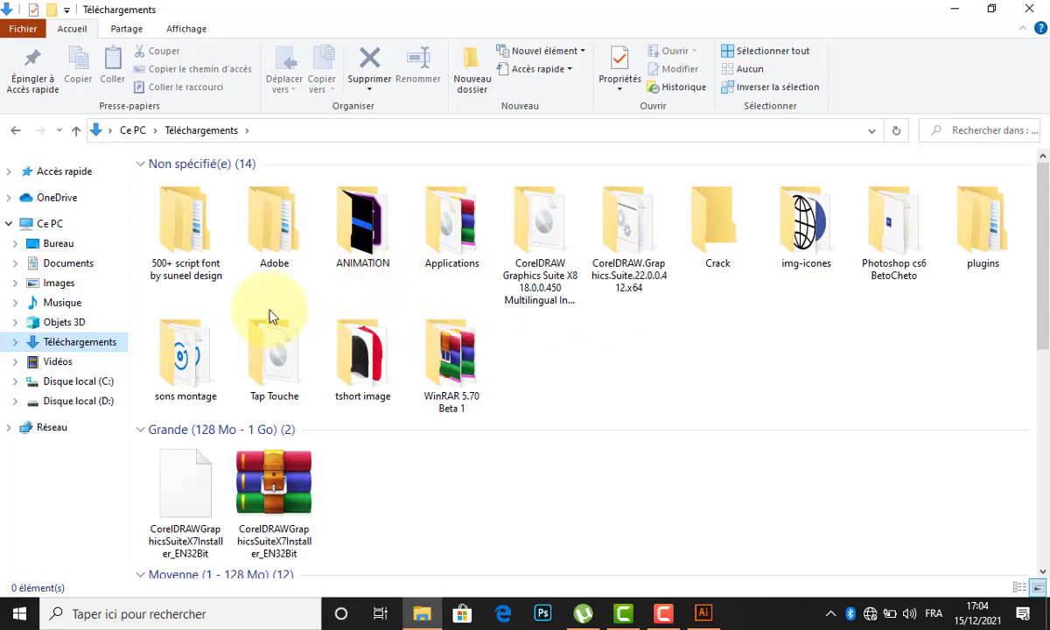
pyautogui.click(806, 223)
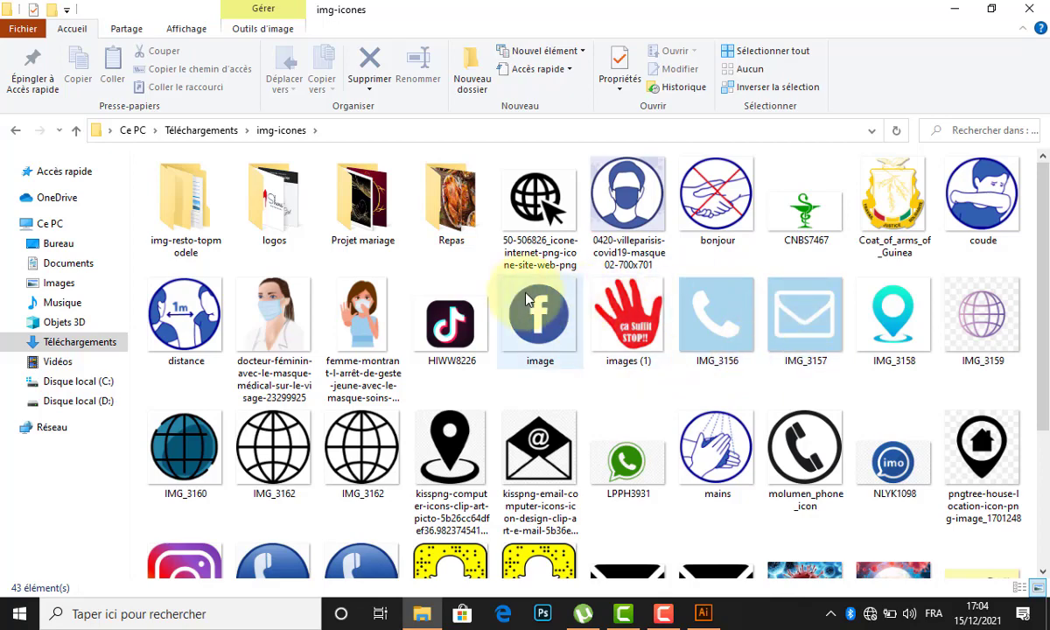
pyautogui.scroll(-2, 498, 392)
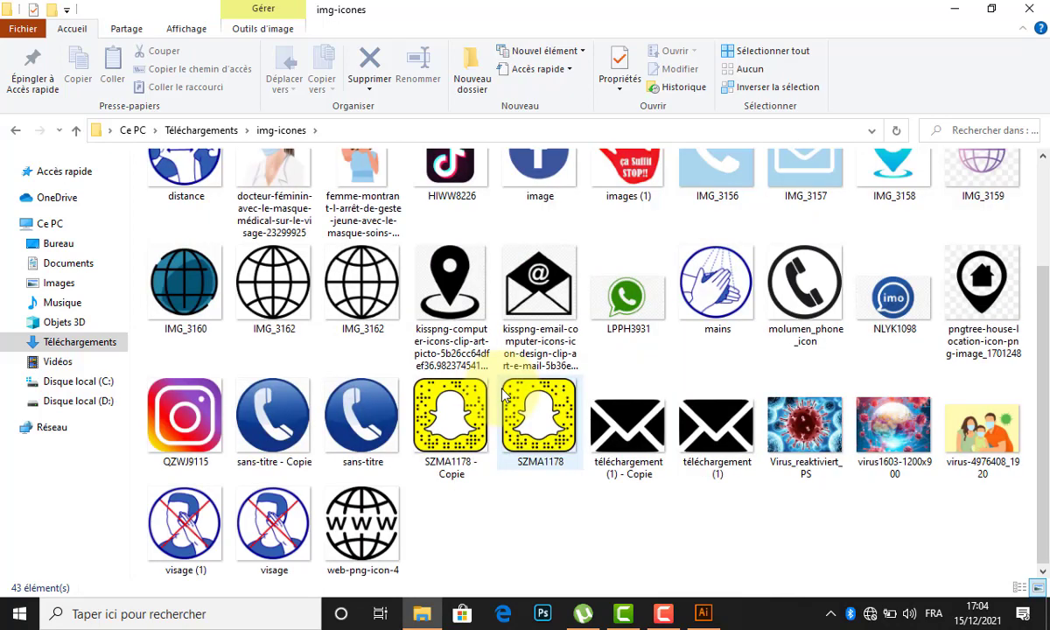
pyautogui.scroll(2, 504, 395)
pyautogui.scroll(-2, 503, 394)
pyautogui.scroll(2, 501, 391)
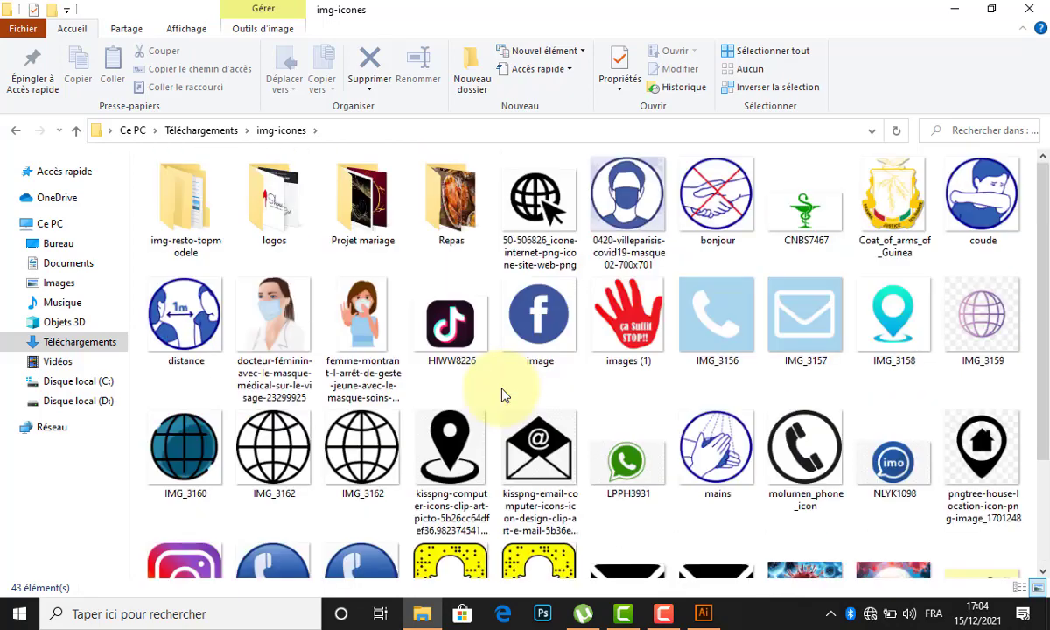
# Step: Place the distance image on the Illustrator artboard, enlarge it to about 136 mm square and position it near the middle
pyautogui.moveTo(220, 320); pyautogui.dragTo(419, 403)
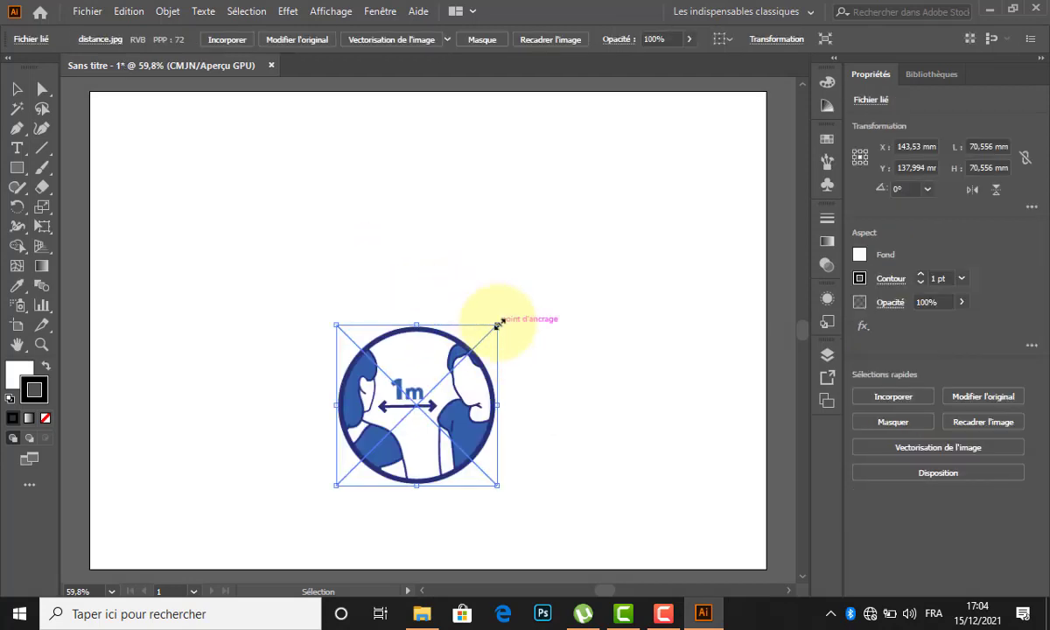
pyautogui.moveTo(498, 325); pyautogui.dragTo(573, 251)
pyautogui.moveTo(515, 300); pyautogui.dragTo(486, 227)
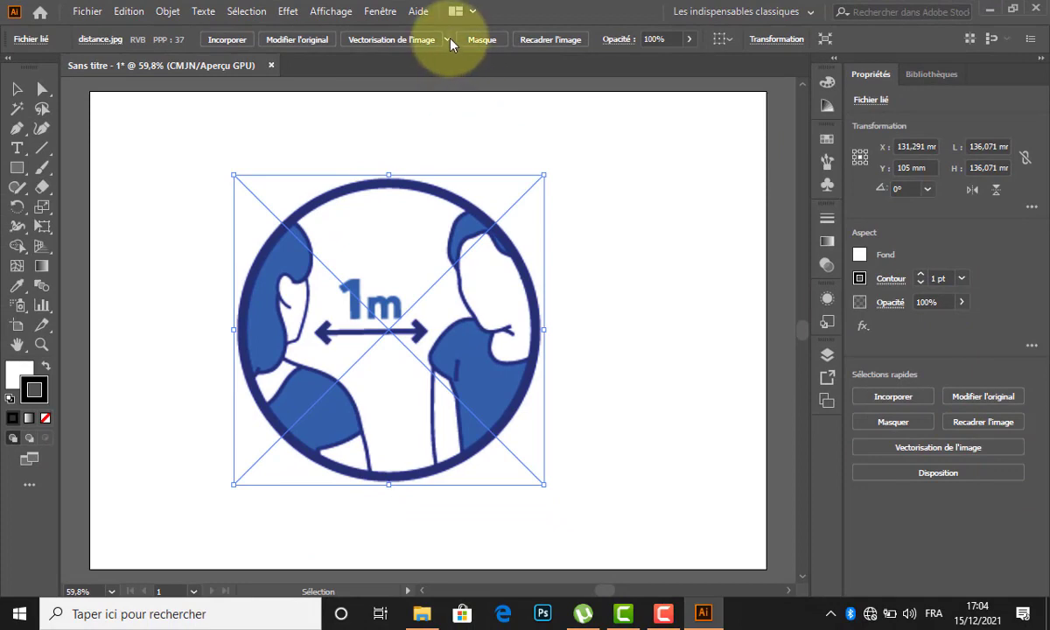
# Step: Vectorize and expand the image with the Photo basse fidélité preset, and move the resulting group toward the artboard's left side
pyautogui.click(447, 40)
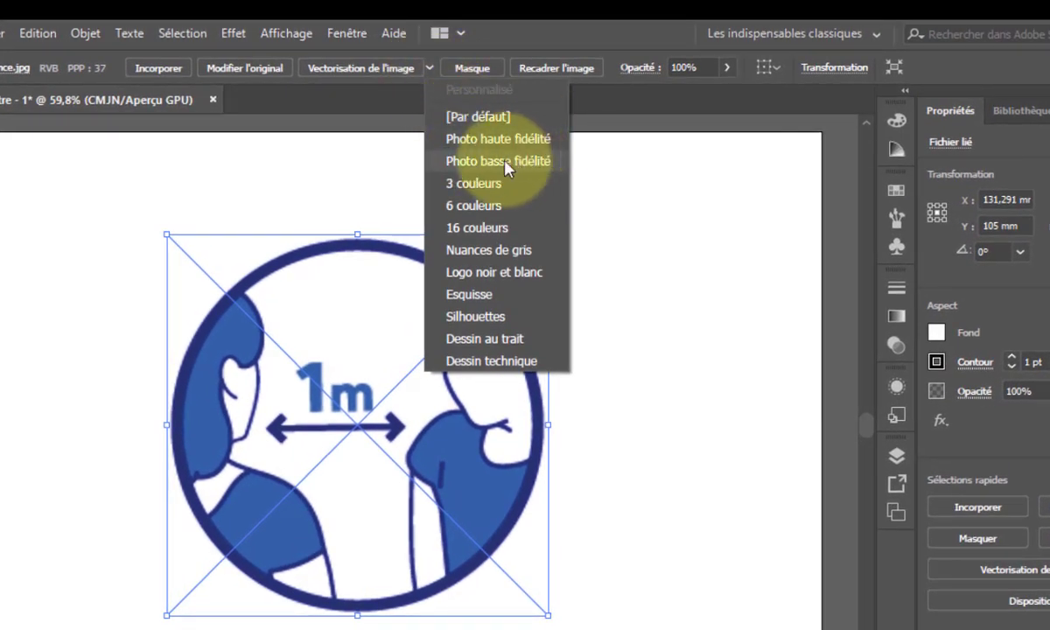
pyautogui.click(678, 399)
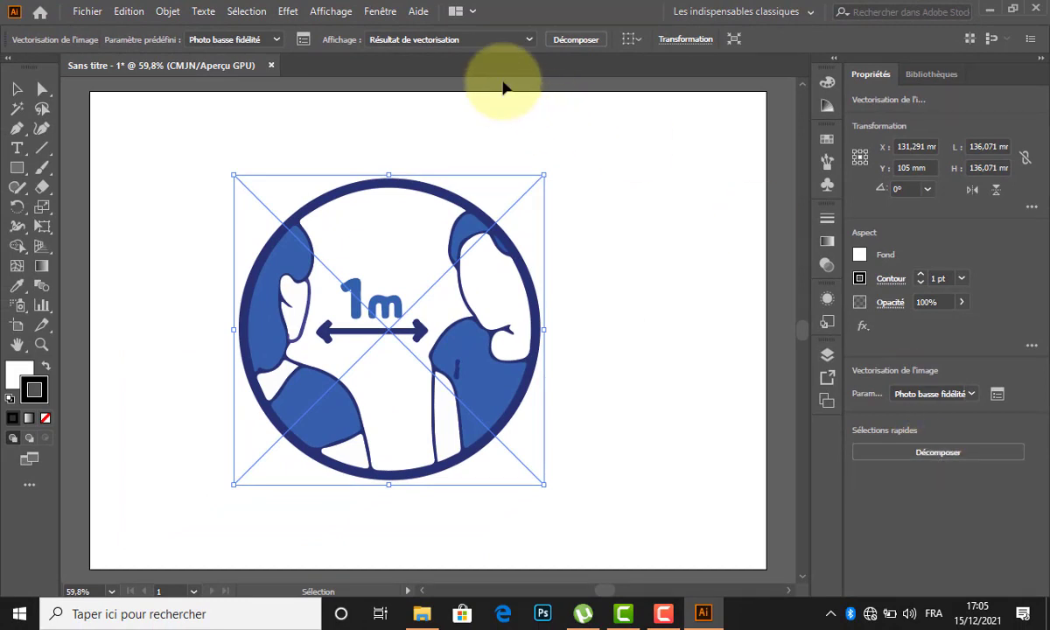
pyautogui.click(580, 40)
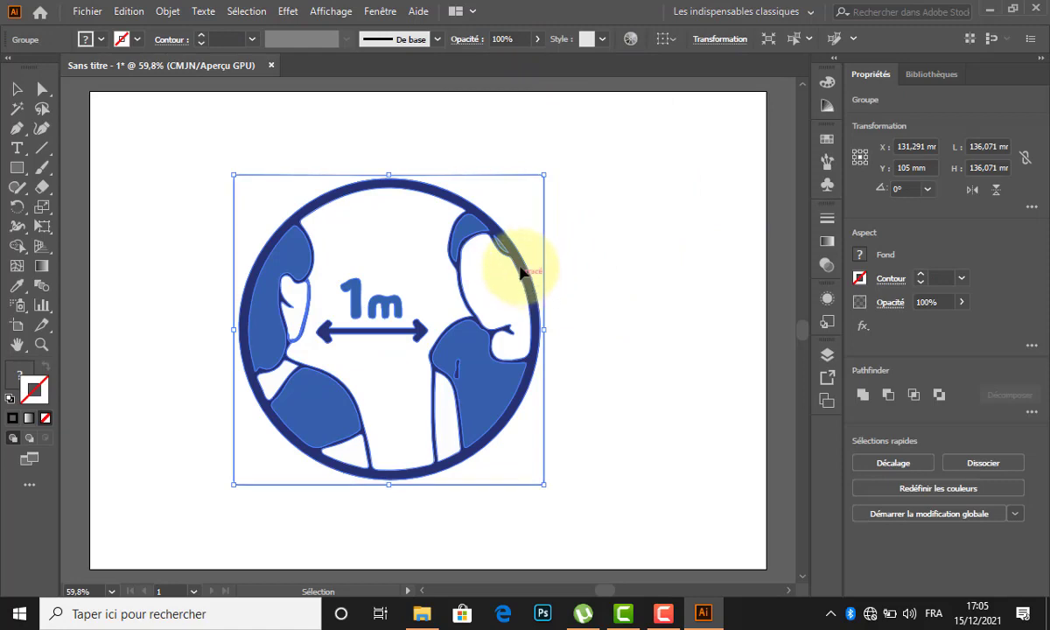
pyautogui.moveTo(521, 274); pyautogui.dragTo(419, 263)
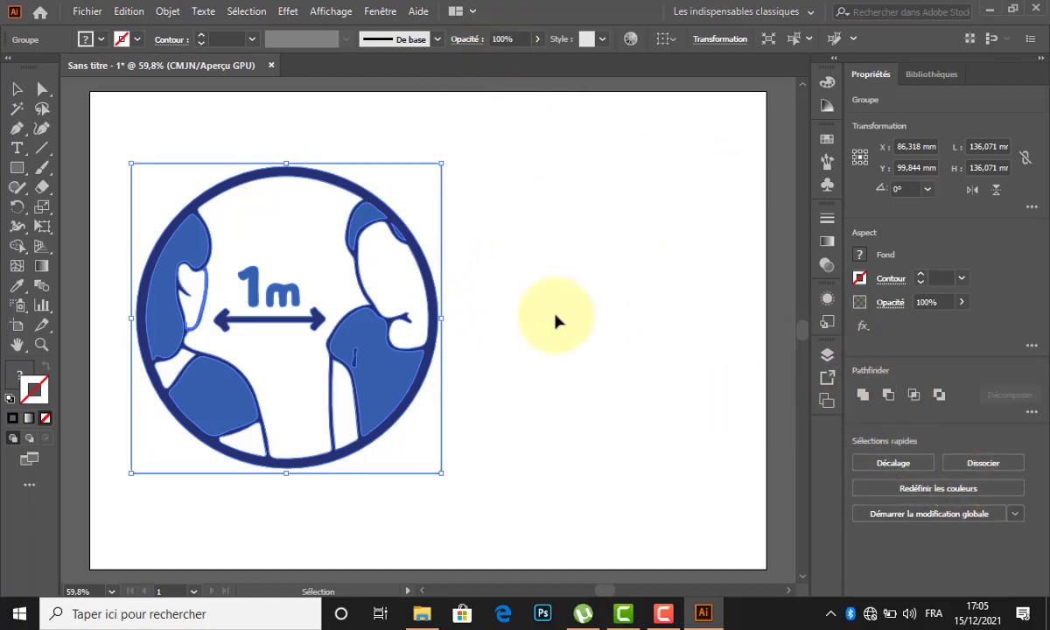
# Step: Try ungrouping the traced artwork and pulling the right figure's blue torso out of the circle, and undo both changes
pyautogui.rightClick(435, 357)
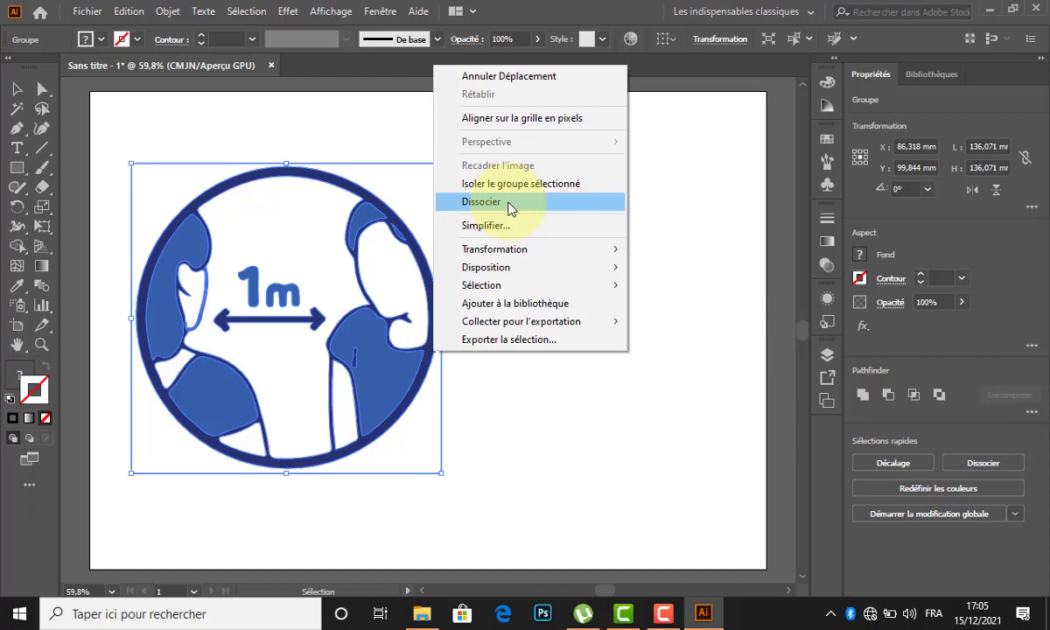
pyautogui.click(511, 210)
pyautogui.click(525, 290)
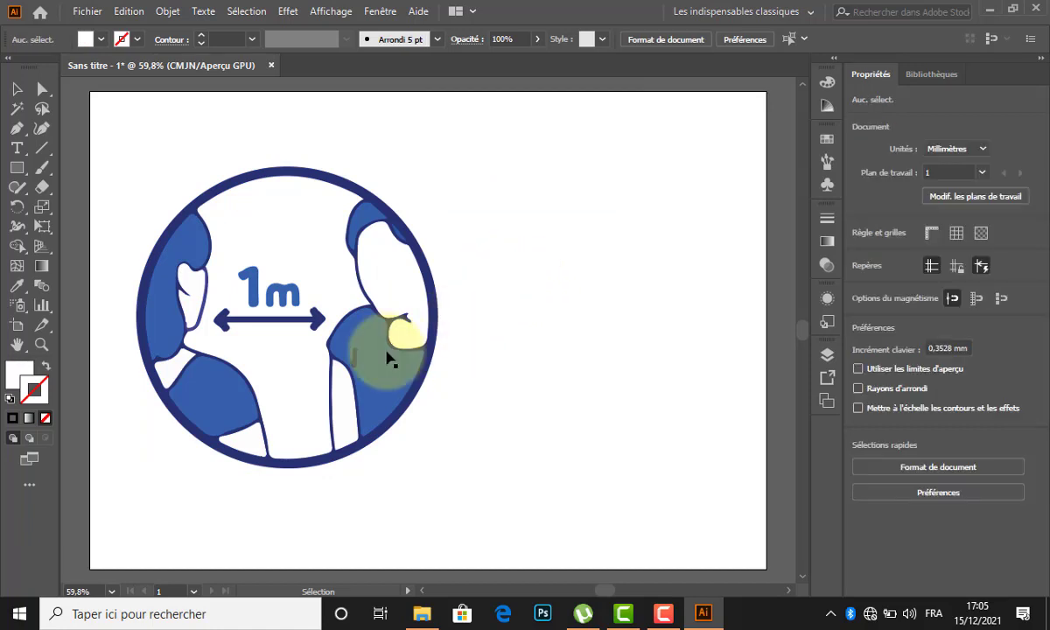
pyautogui.moveTo(390, 359); pyautogui.dragTo(619, 303)
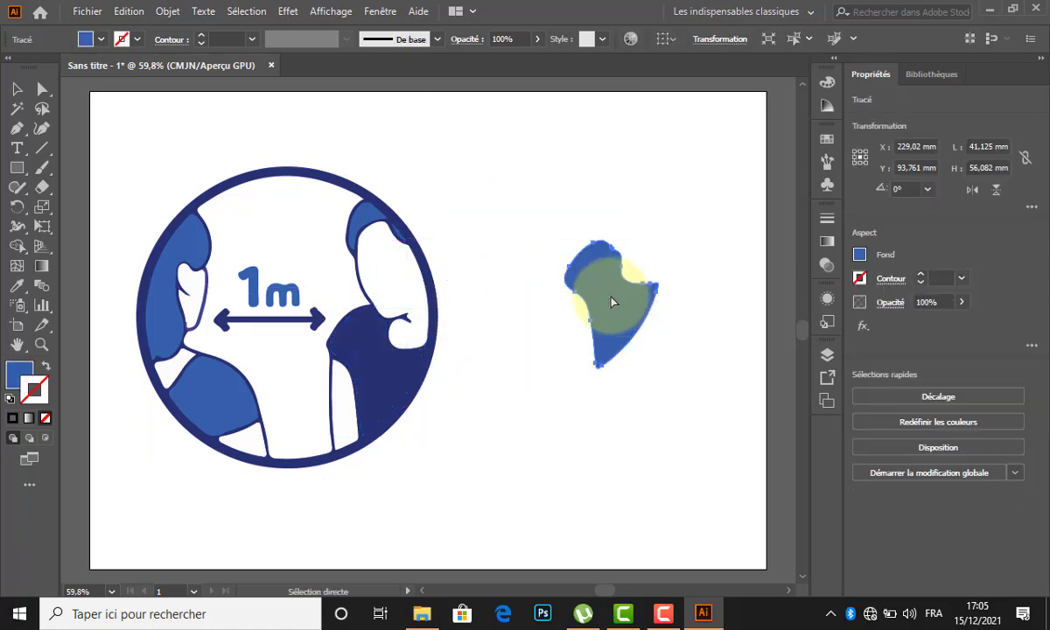
pyautogui.hotkey('ctrl', 'z')
pyautogui.hotkey('ctrl', 'z')
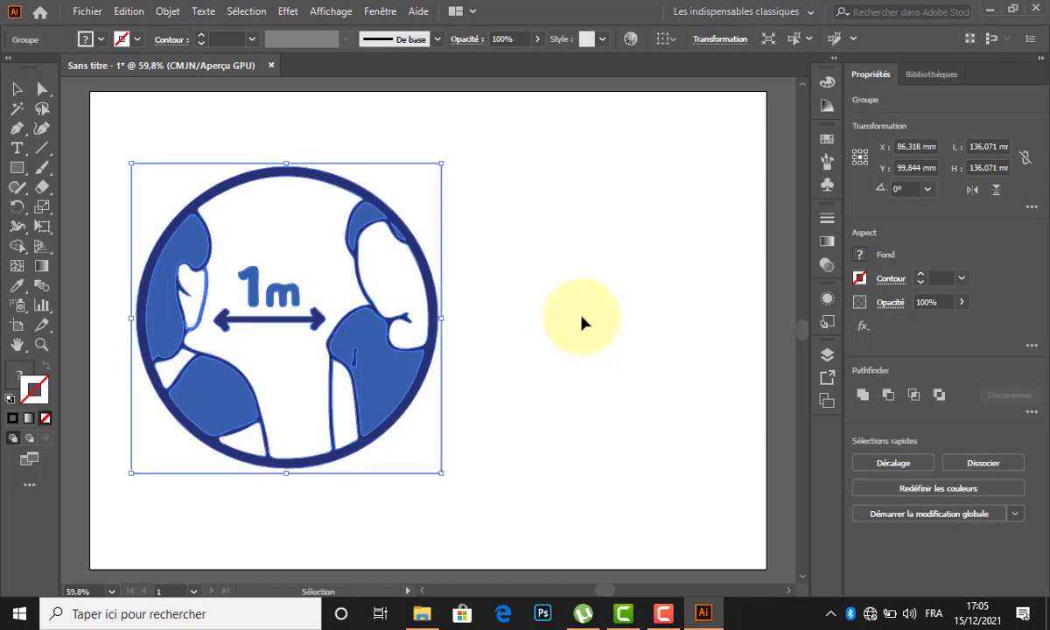
# Step: Ungroup the traced artwork so its shapes can be selected individually, and clear the selection
pyautogui.click(582, 323)
pyautogui.click(391, 382)
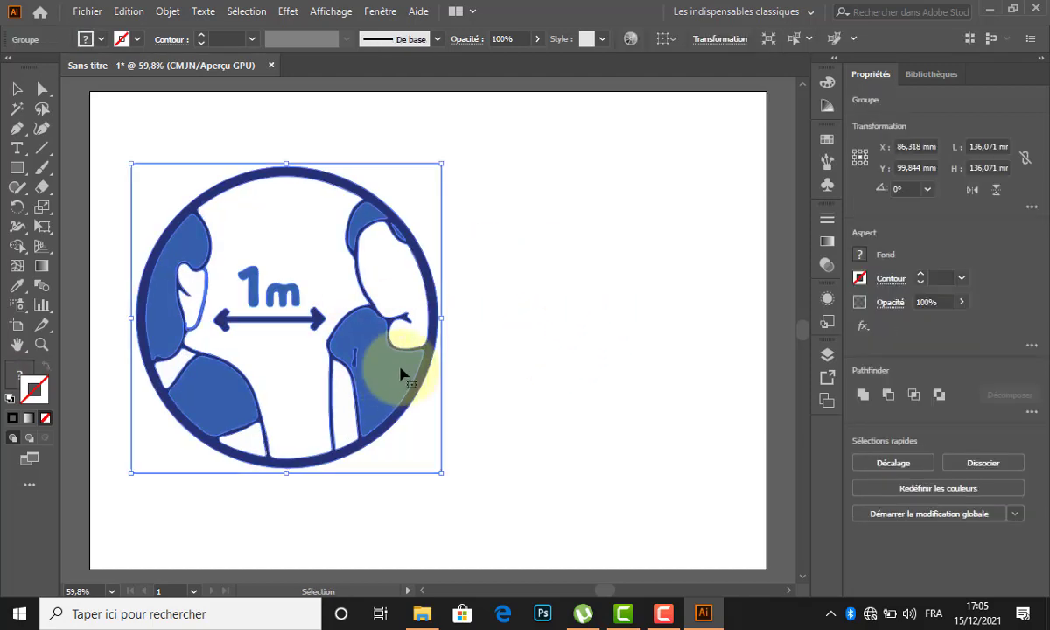
pyautogui.click(986, 464)
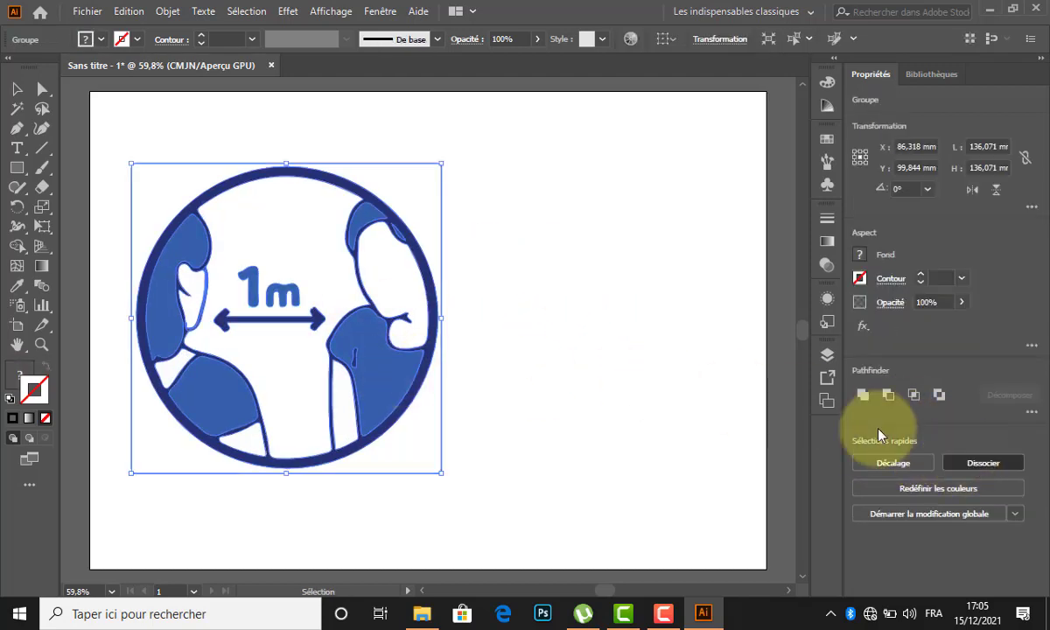
pyautogui.click(549, 350)
# Step: Fill the right figure's blue torso shape with red
pyautogui.click(387, 346)
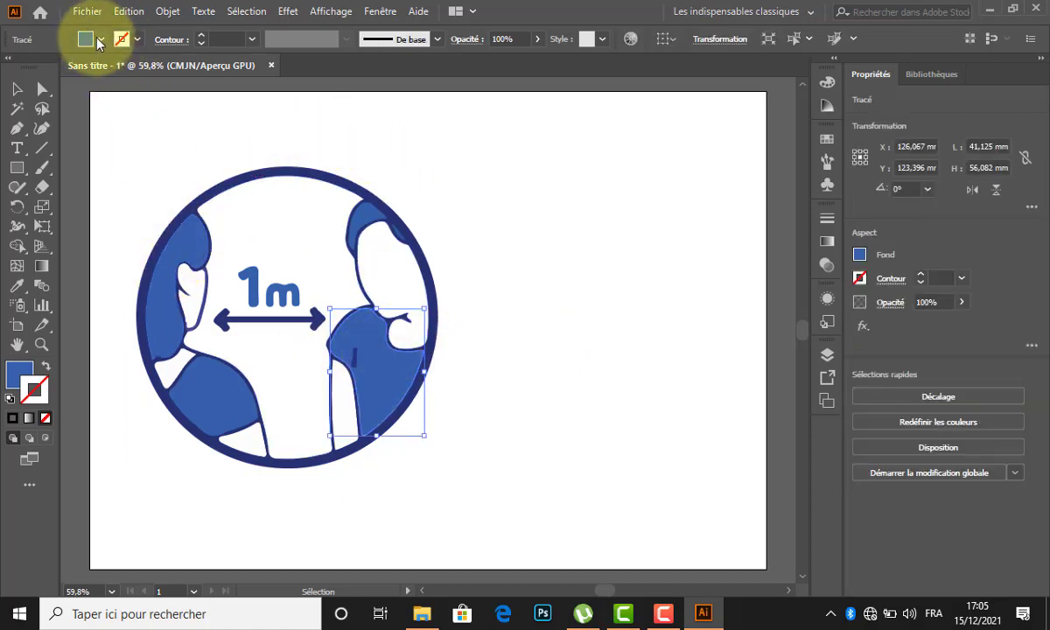
pyautogui.click(100, 40)
pyautogui.click(56, 68)
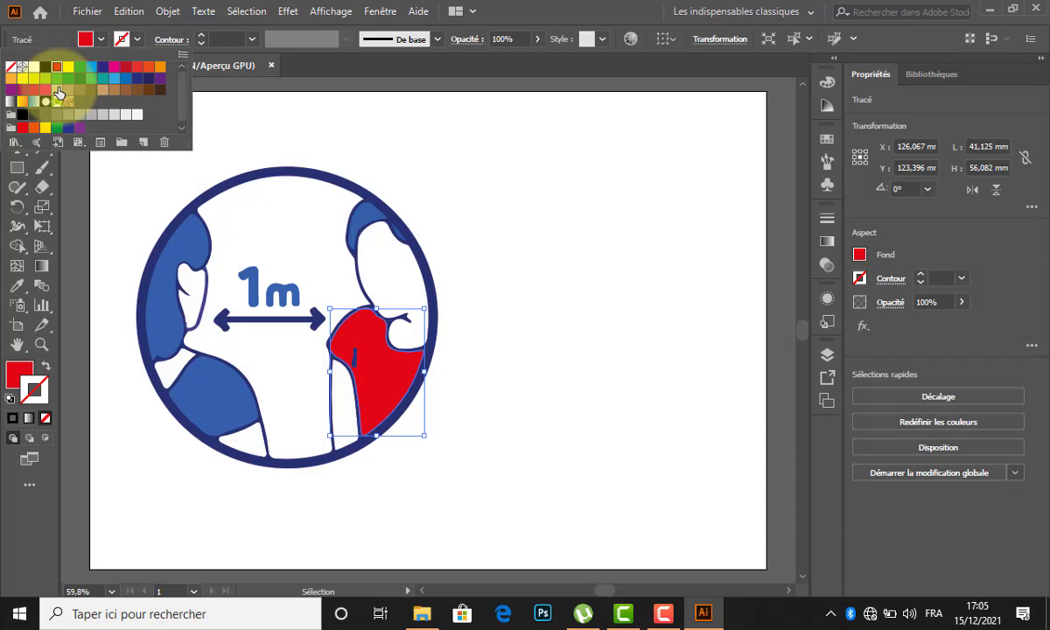
# Step: Fill the left figure's blue hair shape with black
pyautogui.click(177, 287)
pyautogui.click(171, 288)
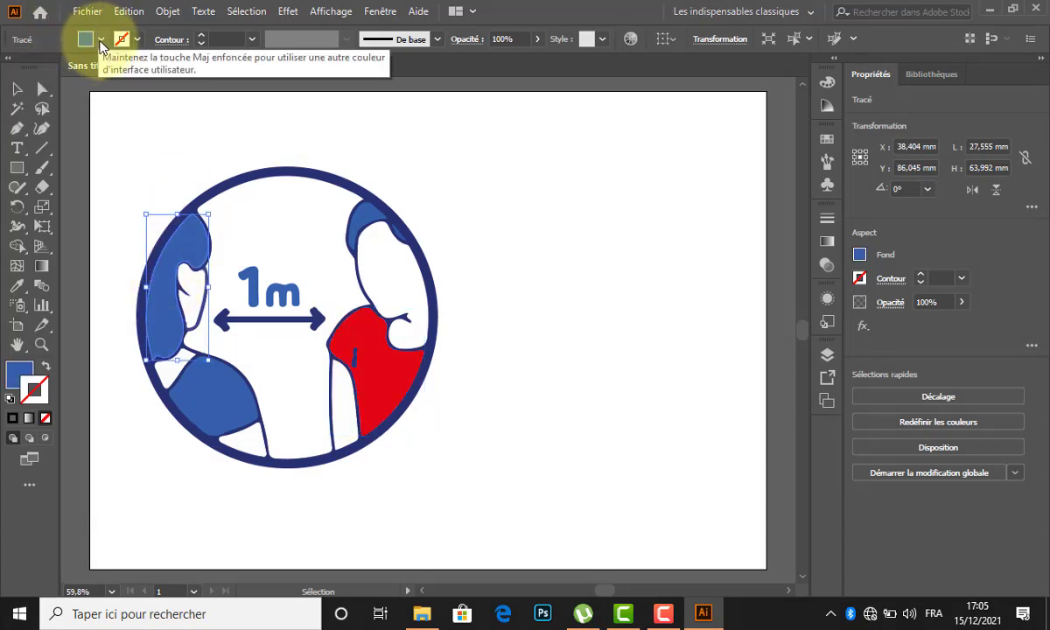
pyautogui.click(101, 40)
pyautogui.click(46, 66)
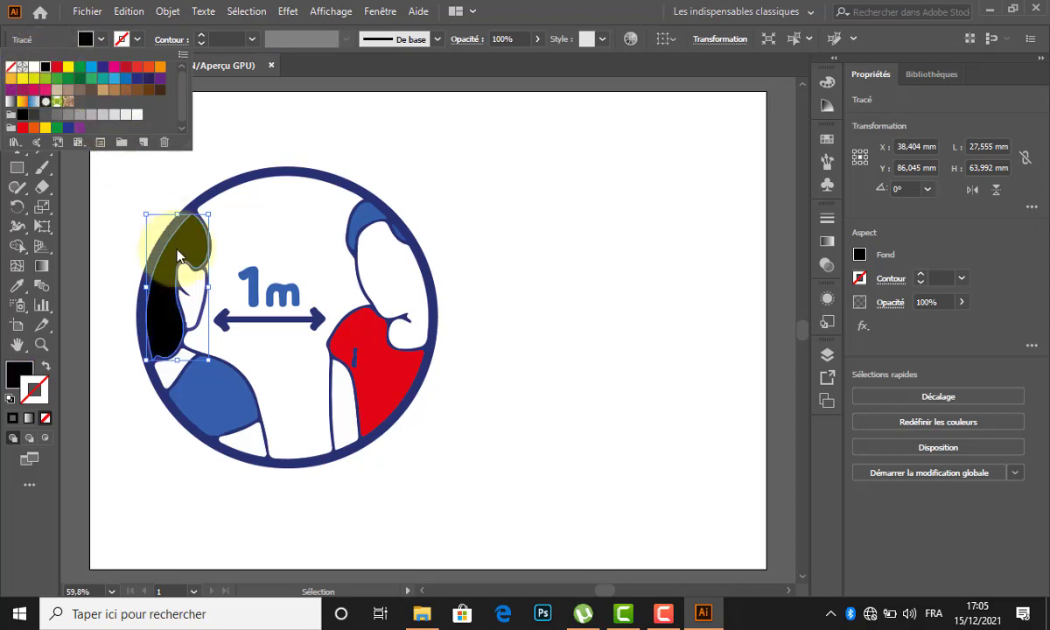
# Step: Fill the left figure's blue torso shape with yellow
pyautogui.click(223, 415)
pyautogui.click(225, 405)
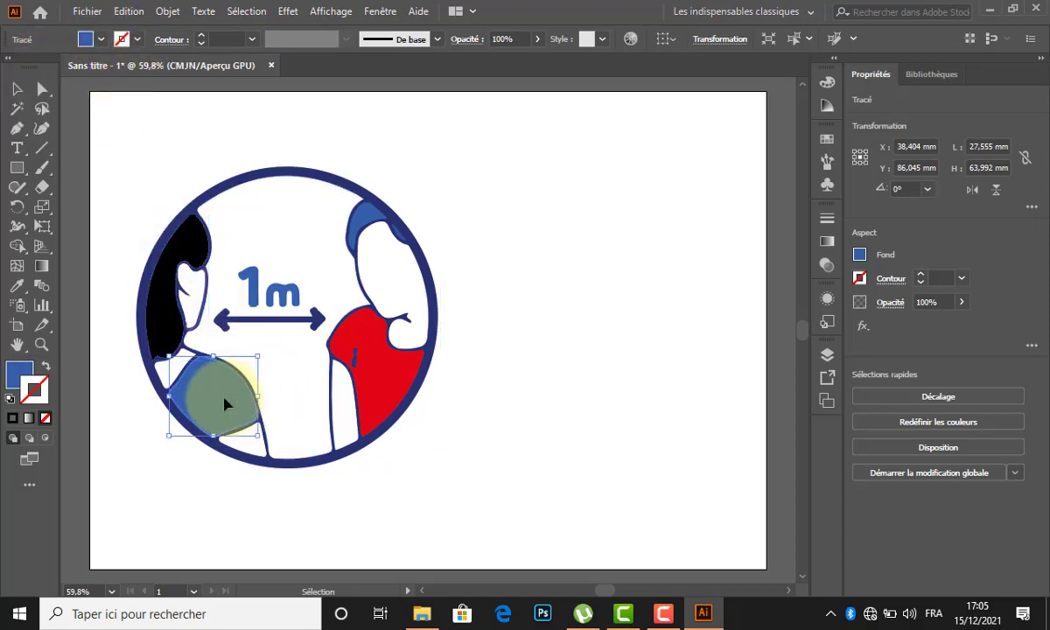
pyautogui.click(100, 39)
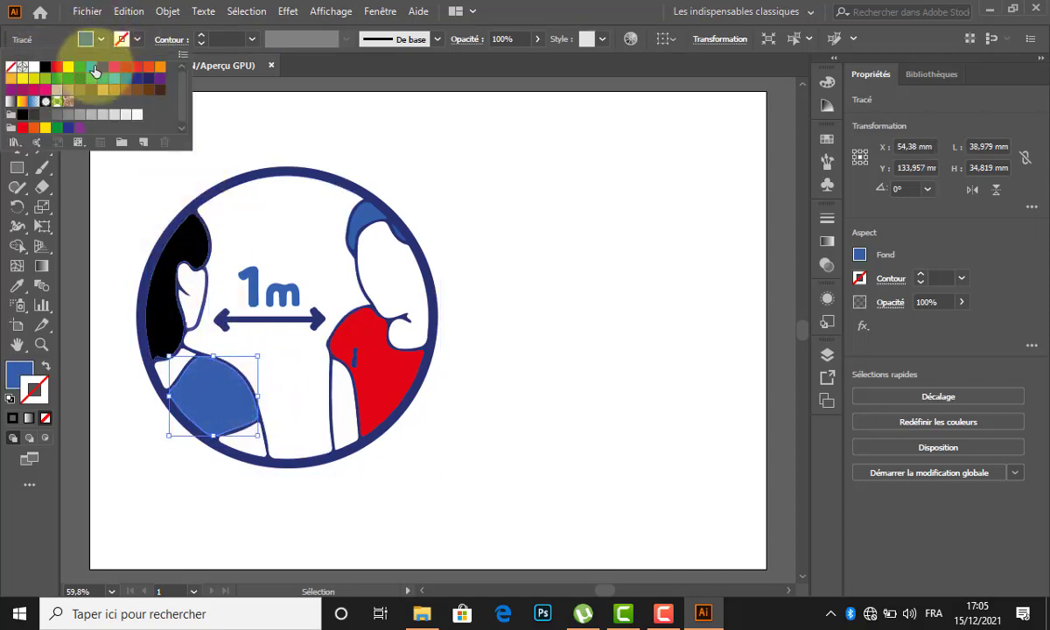
pyautogui.click(68, 69)
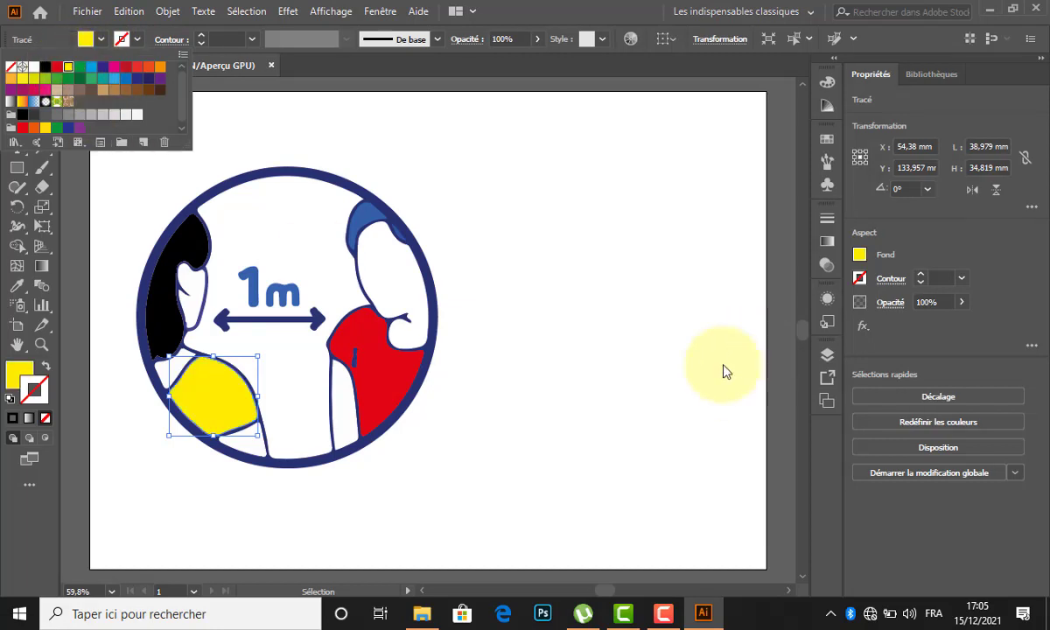
pyautogui.click(664, 613)
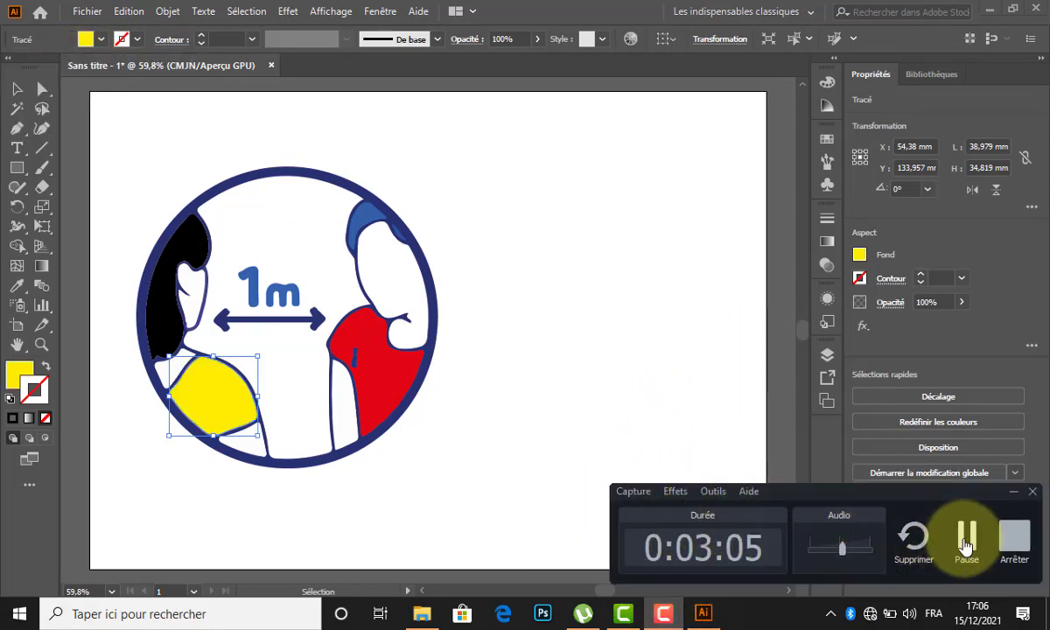
pyautogui.click(965, 542)
pyautogui.moveTo(245, 396); pyautogui.dragTo(220, 431)
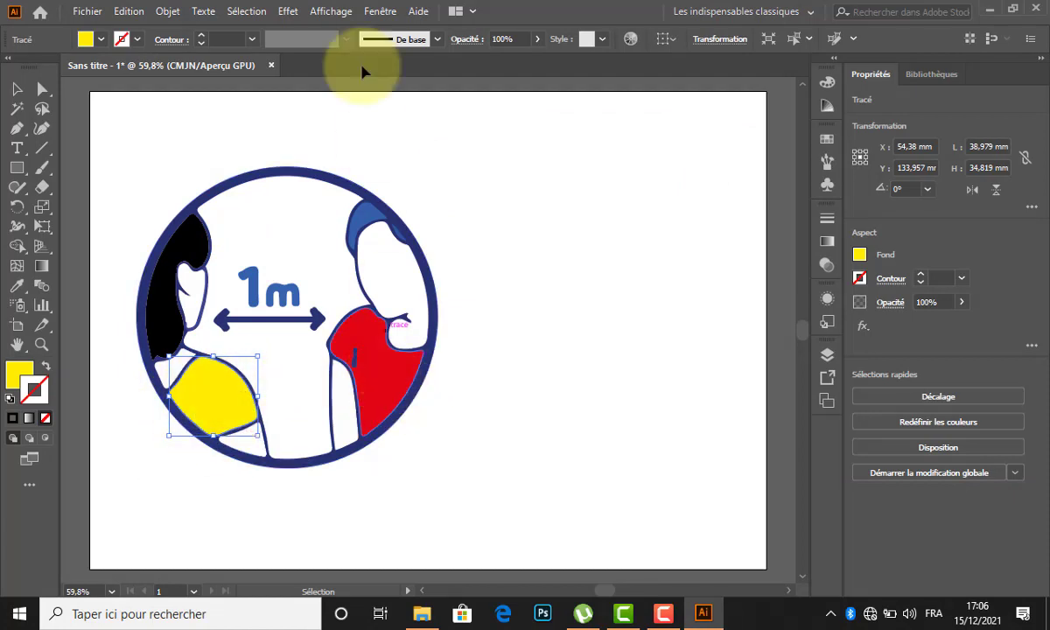
# Step: Fill the larger blue hair shape of the right figure with black
pyautogui.click(361, 221)
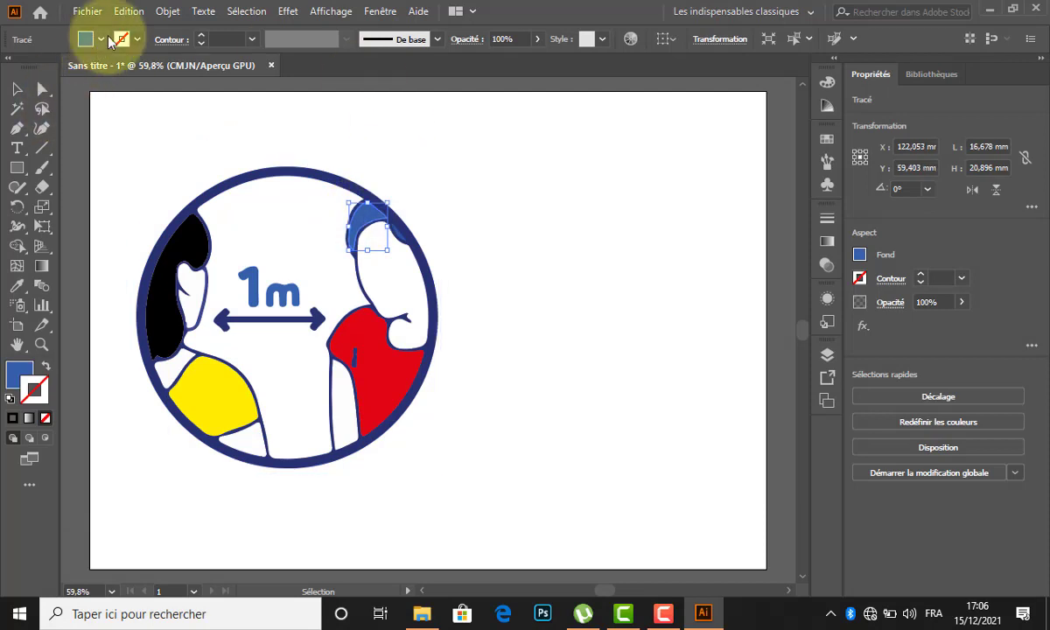
pyautogui.click(101, 39)
pyautogui.click(44, 67)
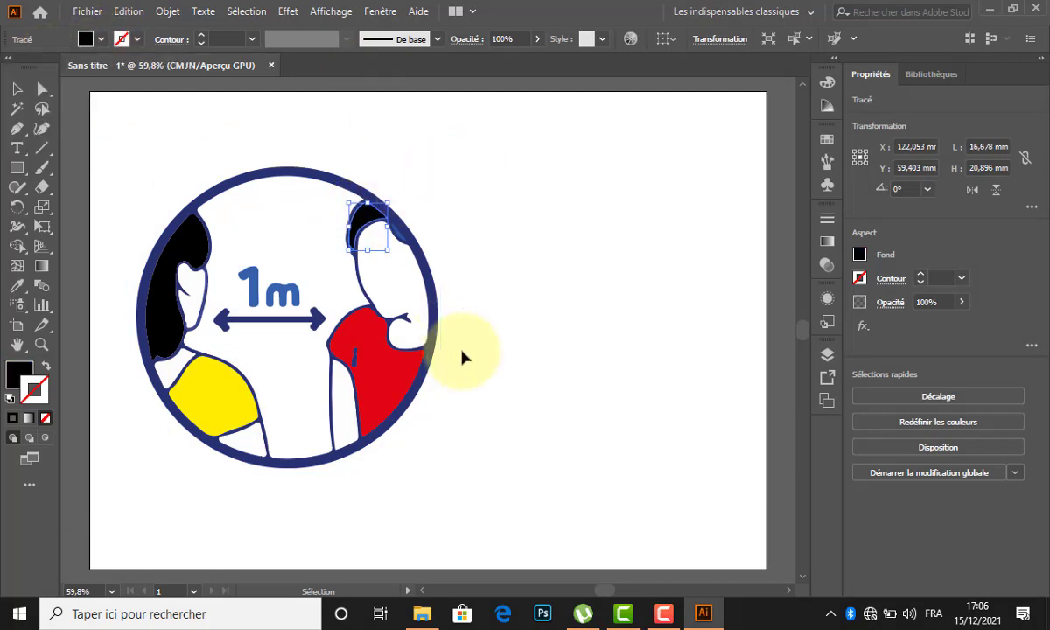
# Step: Give the digit 1 of the "1m" label a red fill and a red outline
pyautogui.click(453, 207)
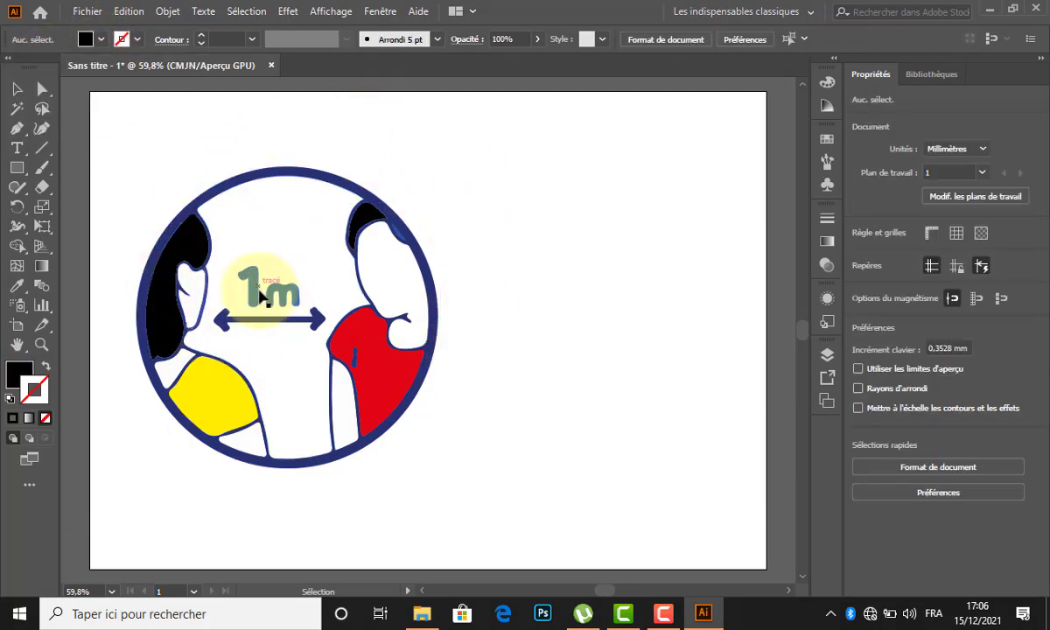
pyautogui.click(251, 283)
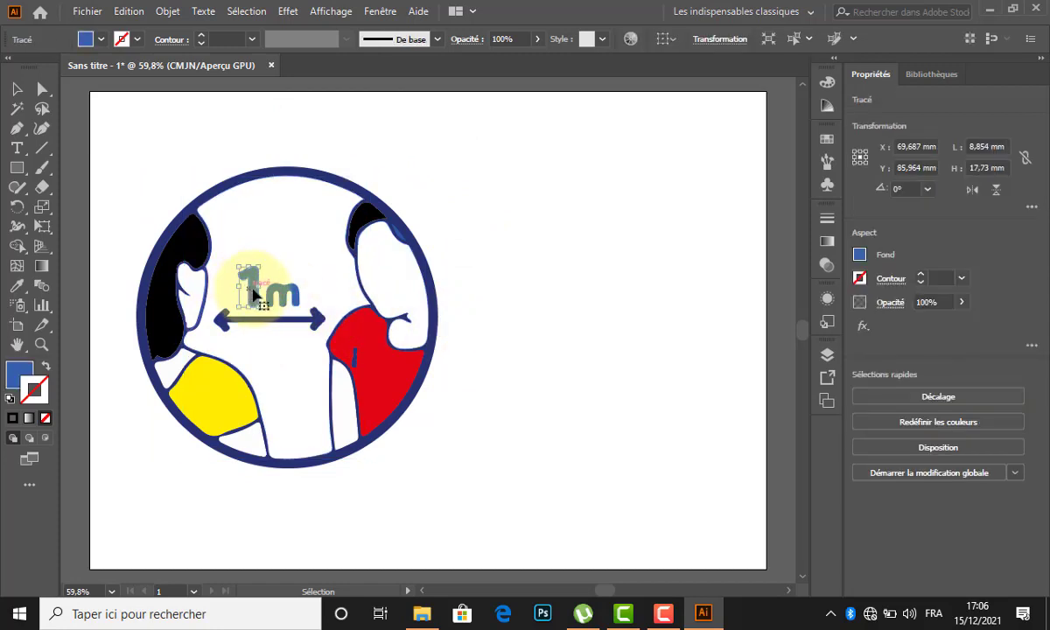
pyautogui.click(86, 39)
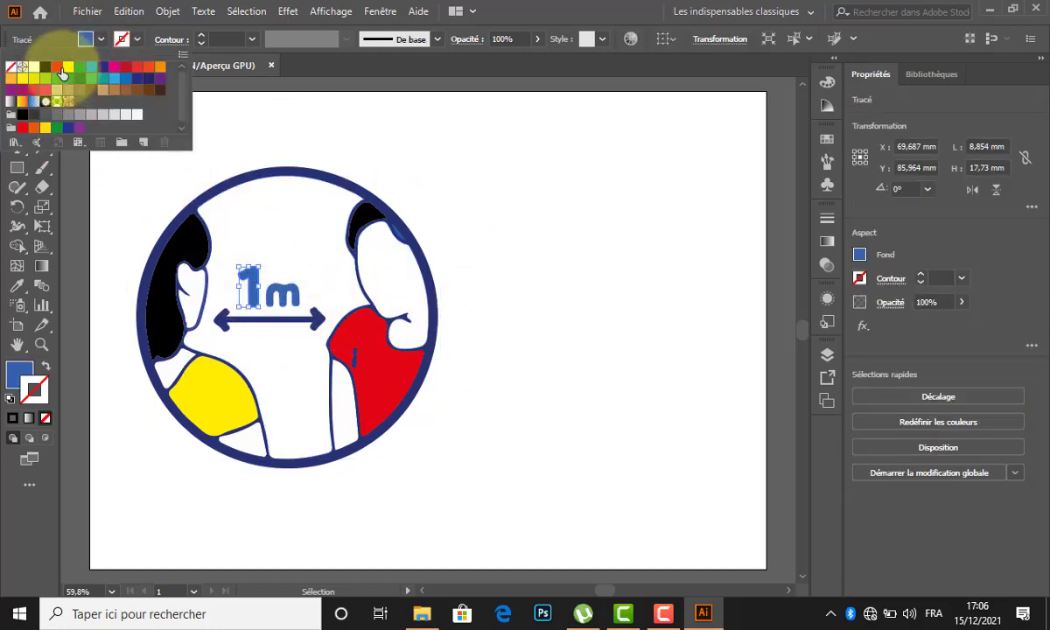
pyautogui.click(57, 67)
pyautogui.click(132, 41)
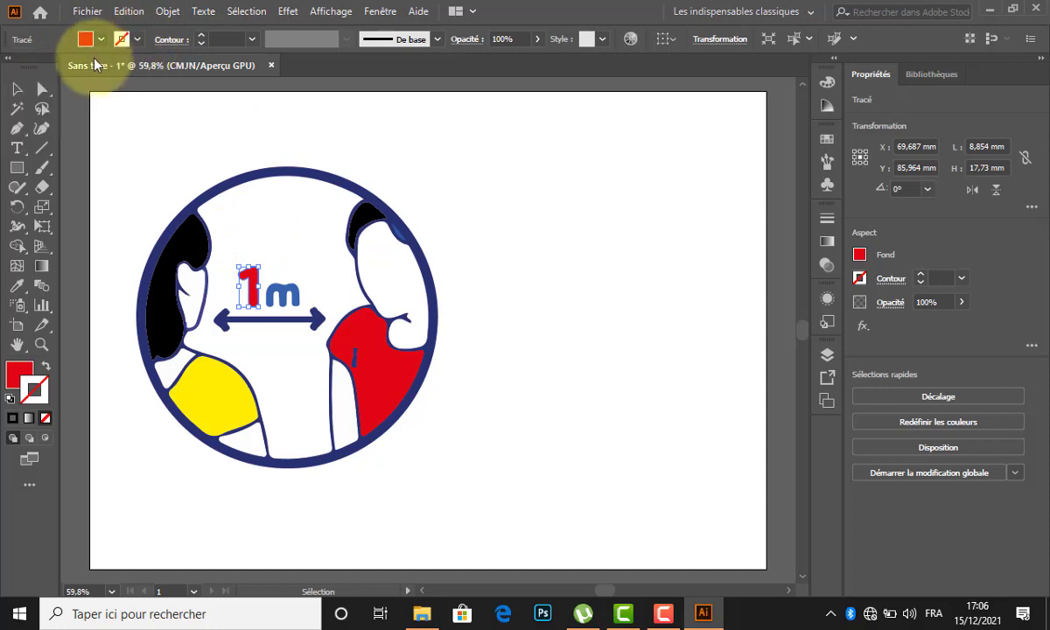
pyautogui.click(122, 39)
pyautogui.click(57, 67)
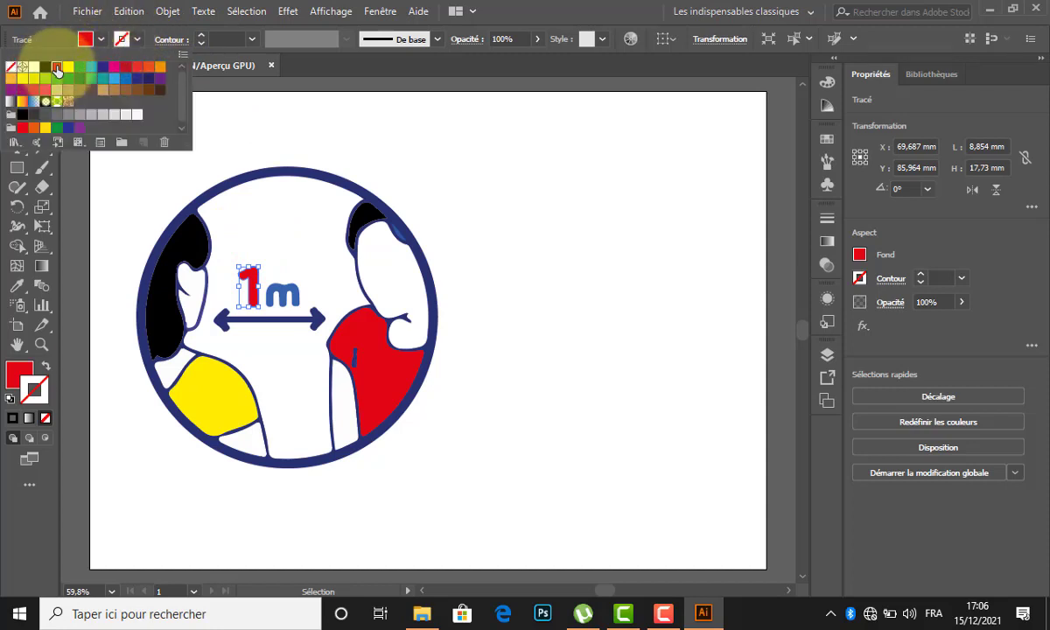
# Step: Give the letter m of the "1m" label a red fill and a red outline
pyautogui.click(300, 302)
pyautogui.click(285, 295)
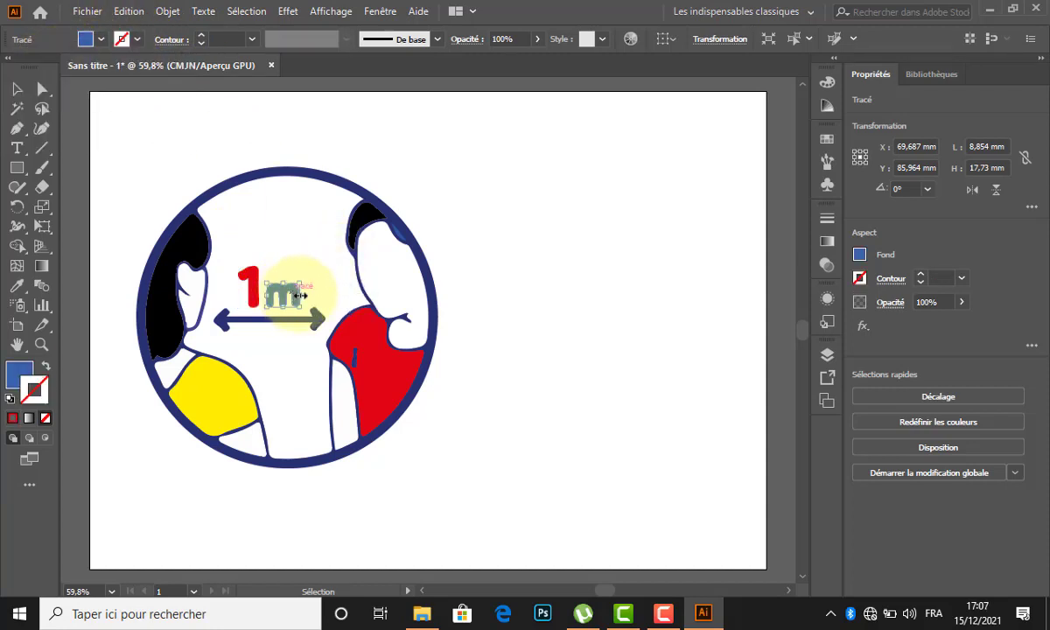
pyautogui.click(102, 41)
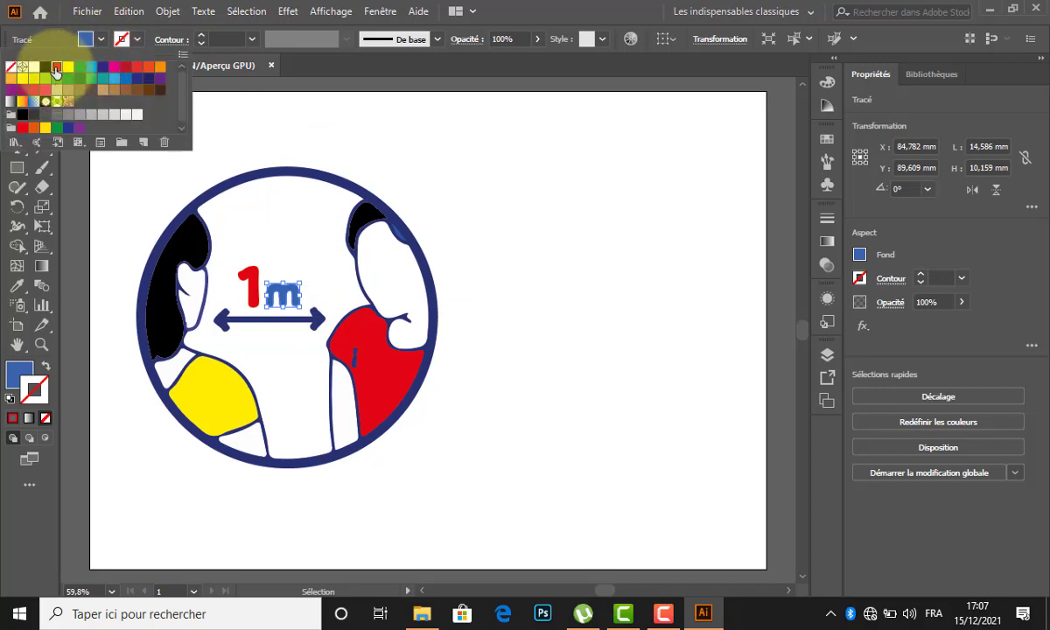
pyautogui.click(57, 66)
pyautogui.click(139, 42)
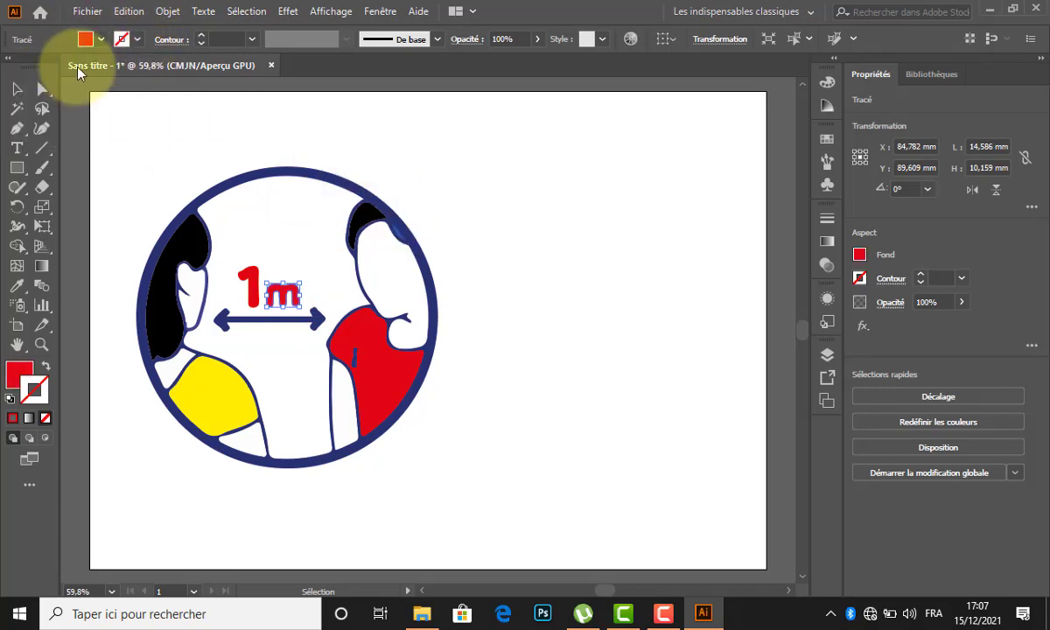
pyautogui.click(137, 41)
pyautogui.click(53, 68)
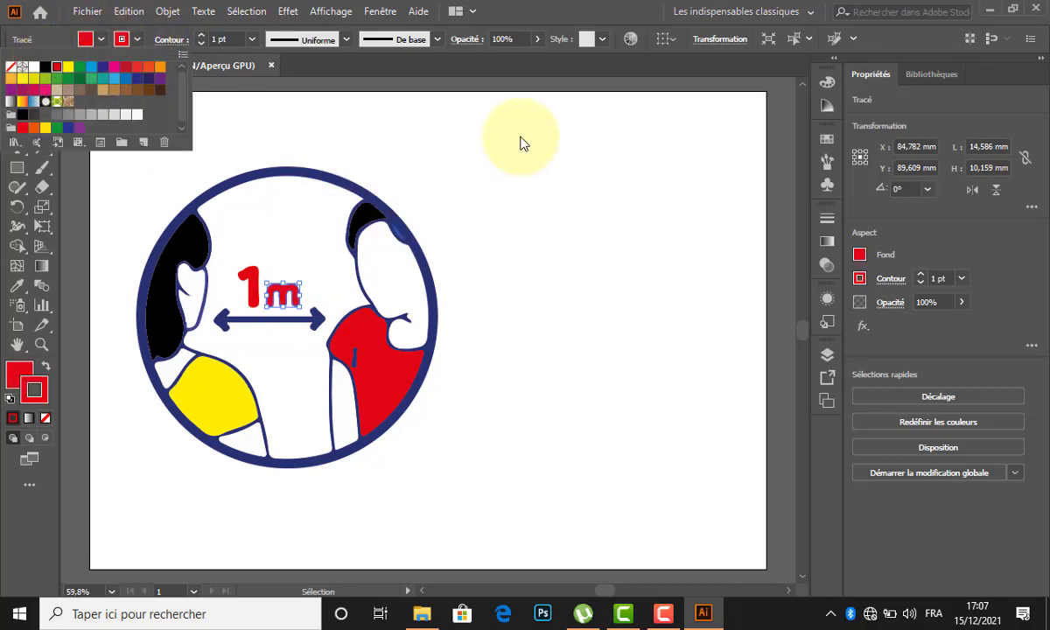
pyautogui.click(521, 141)
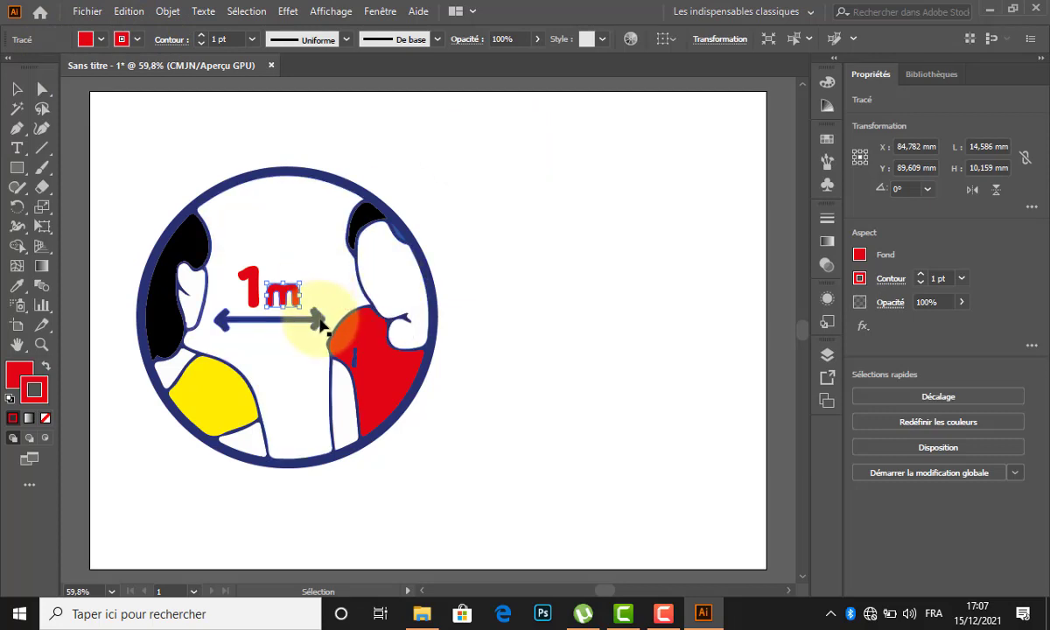
# Step: Fill the dark blue circle ring and the figures' outlines with light blue
pyautogui.scroll(-1, 323, 322)
pyautogui.scroll(-3, 324, 323)
pyautogui.scroll(2, 324, 323)
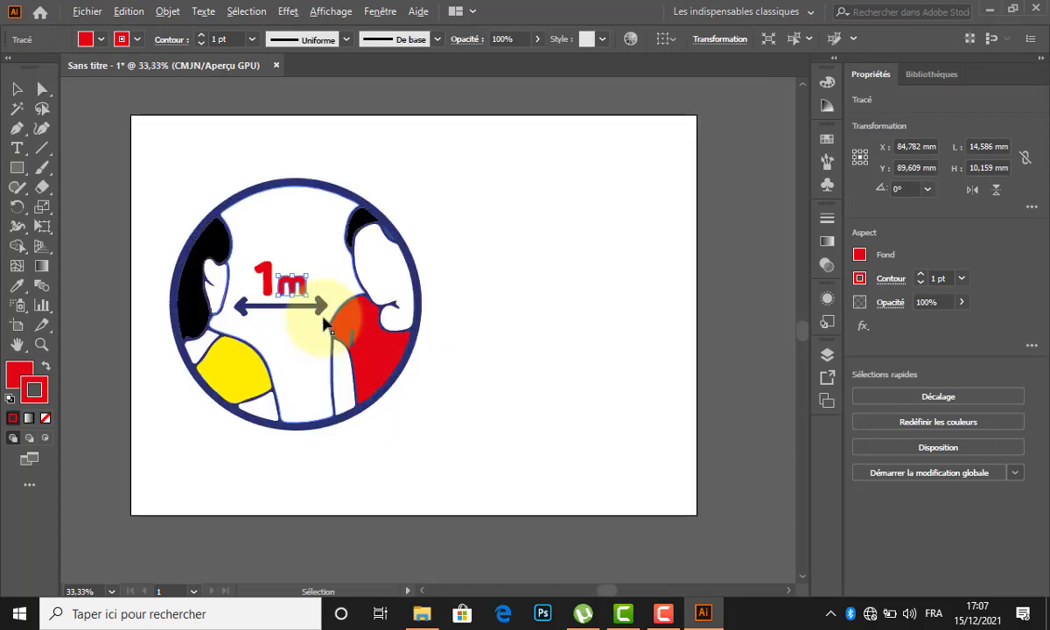
pyautogui.click(183, 268)
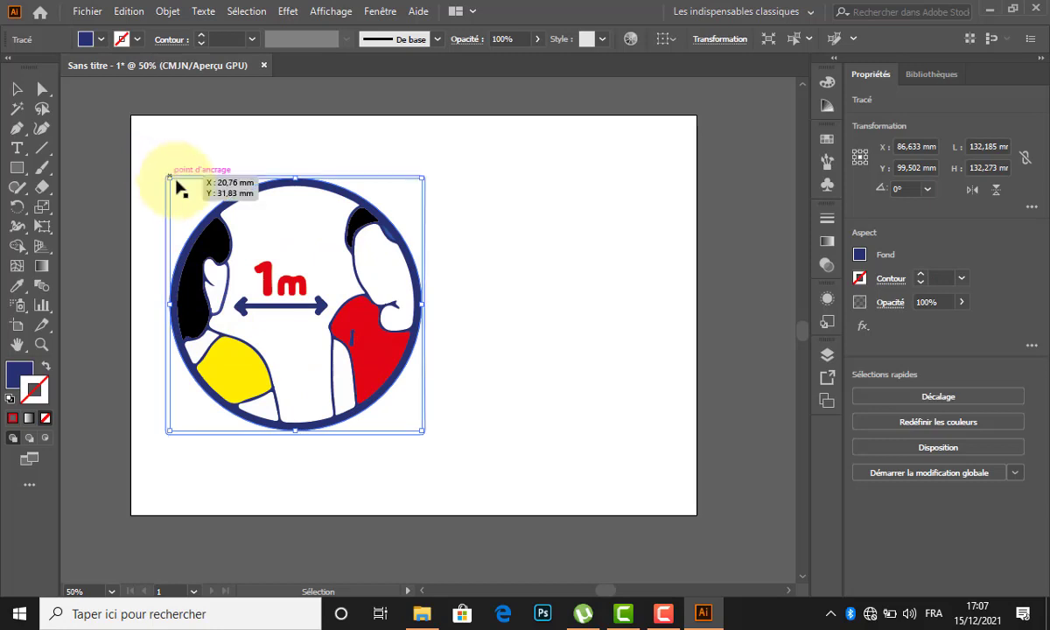
pyautogui.click(102, 39)
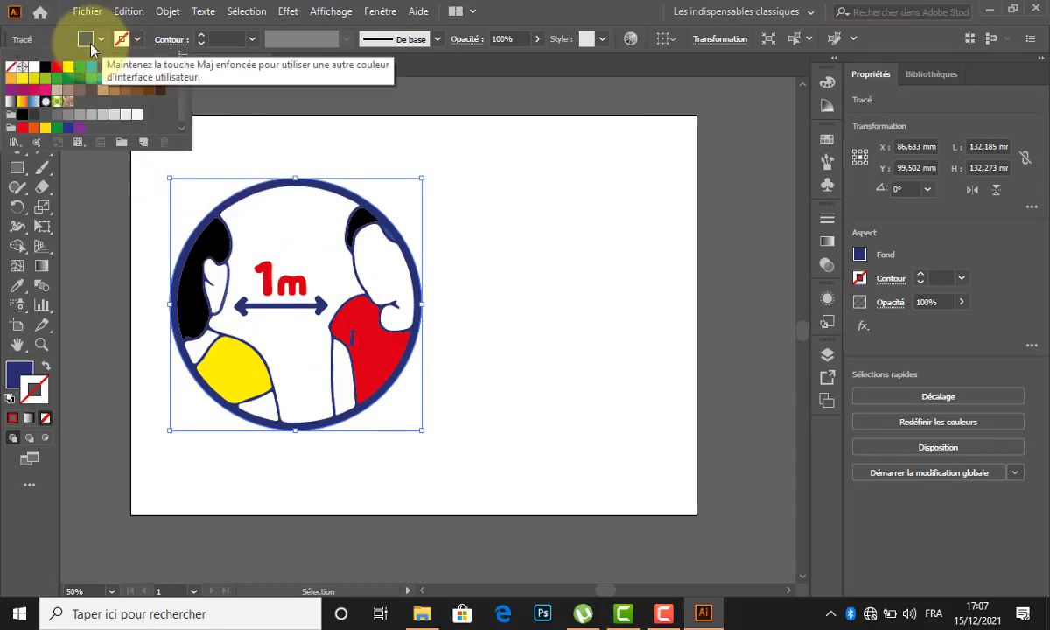
pyautogui.click(93, 70)
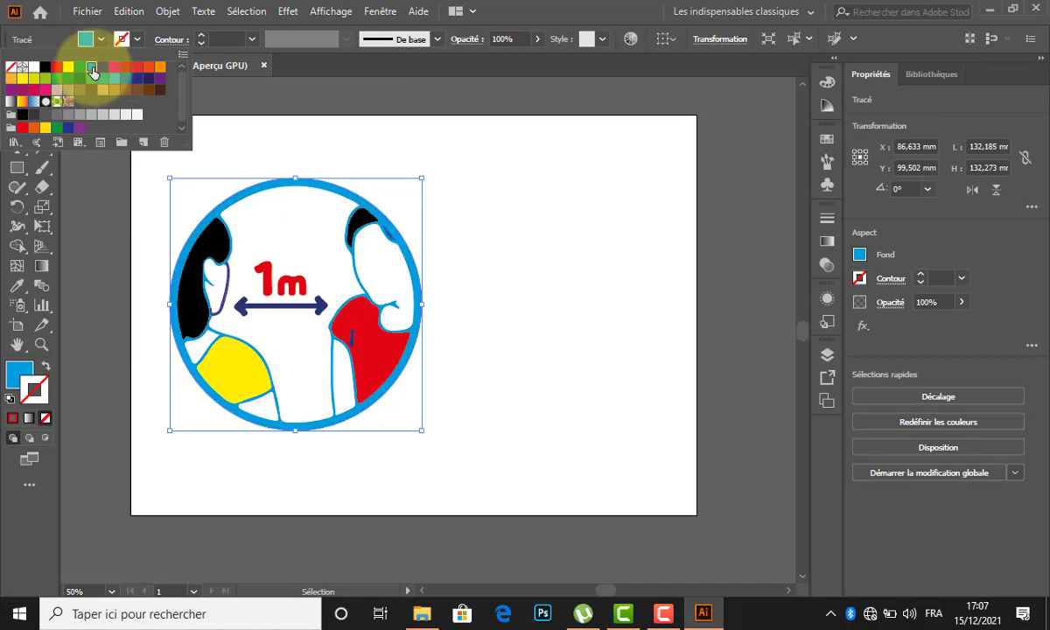
pyautogui.click(546, 277)
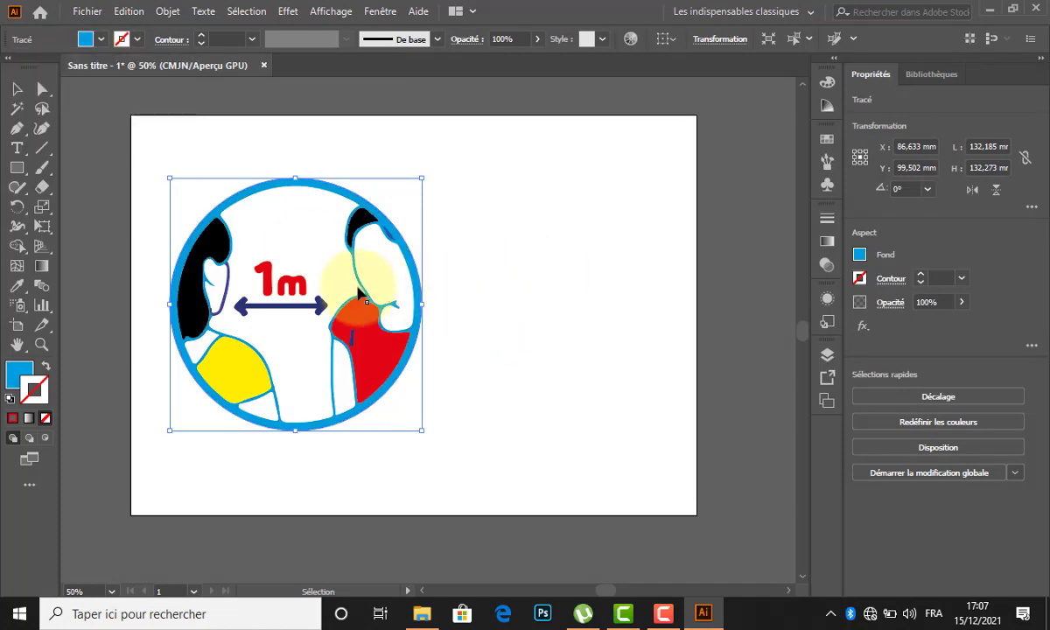
# Step: Select all the shapes of the distancing icon and group them
pyautogui.scroll(-3, 245, 294)
pyautogui.scroll(2, 246, 296)
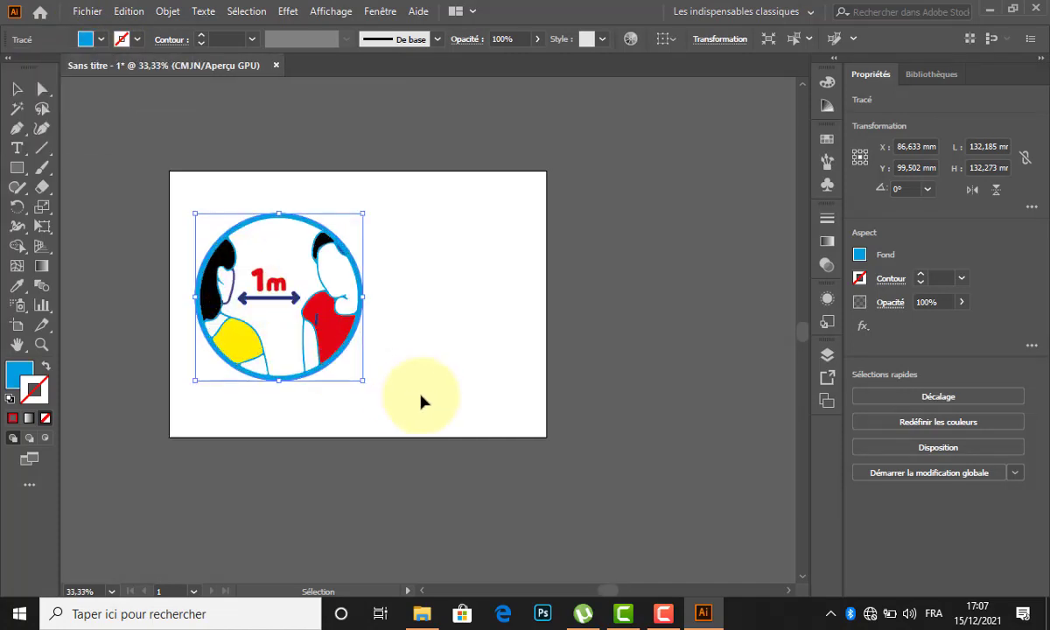
pyautogui.moveTo(168, 187); pyautogui.dragTo(169, 189)
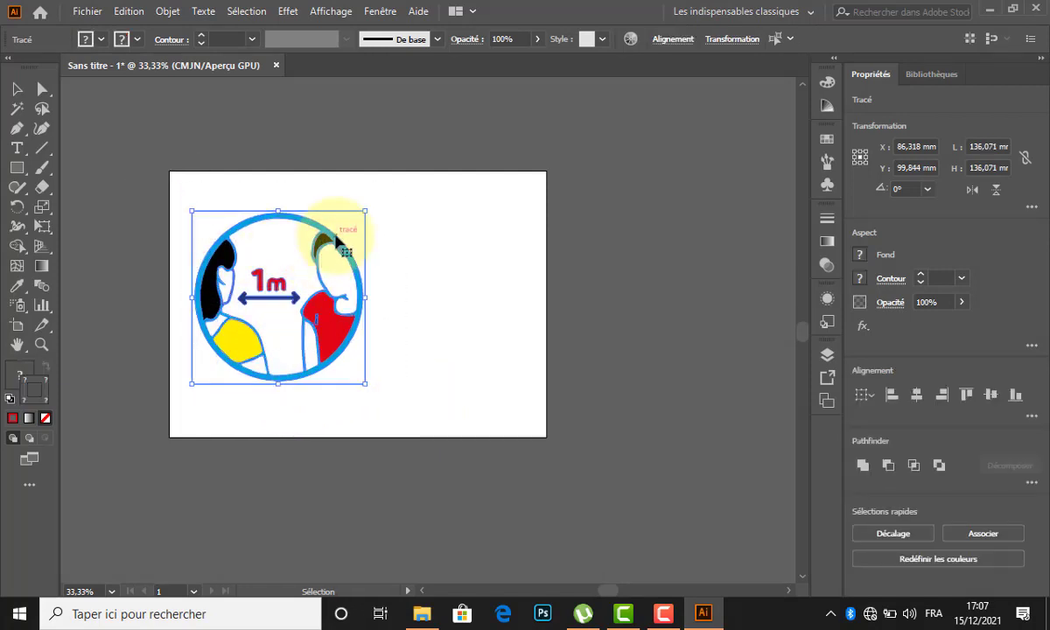
pyautogui.rightClick(333, 245)
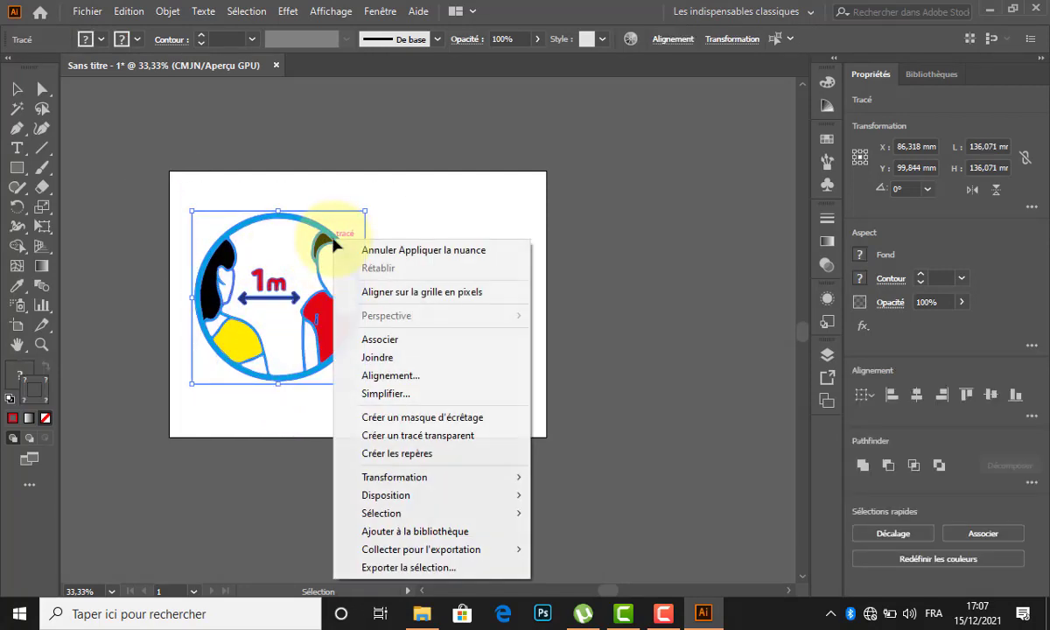
pyautogui.click(393, 342)
# Step: Scale the grouped icon down to about 92 mm wide and place it beside the artboard's right edge
pyautogui.moveTo(360, 282)
pyautogui.mouseDown()
pyautogui.moveTo(276, 258)
pyautogui.moveTo(368, 262)
pyautogui.mouseUp()
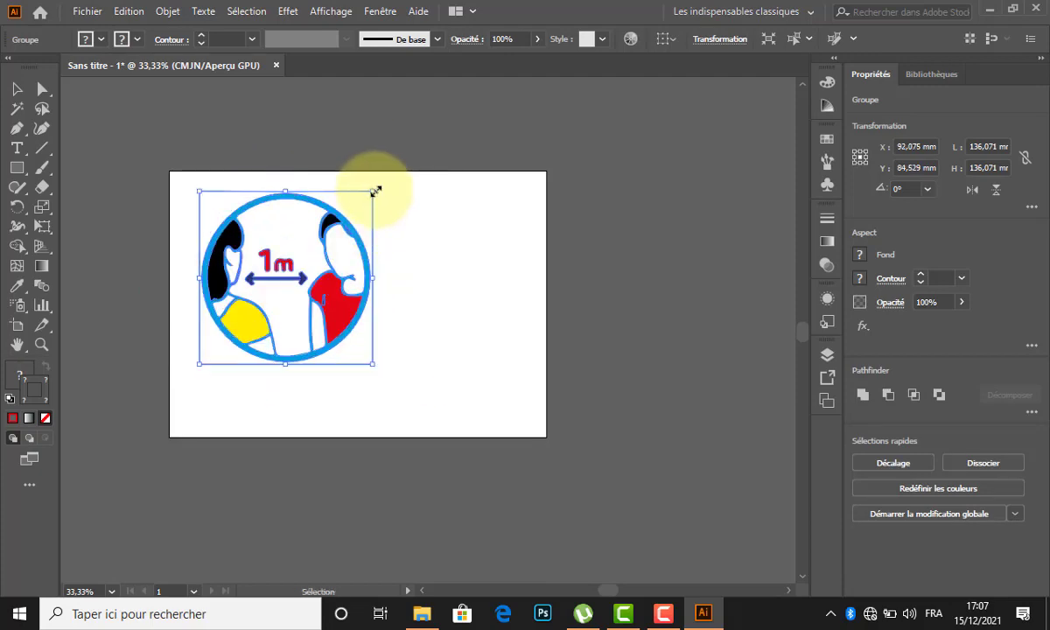
pyautogui.moveTo(375, 191); pyautogui.dragTo(681, 259)
pyautogui.click(395, 292)
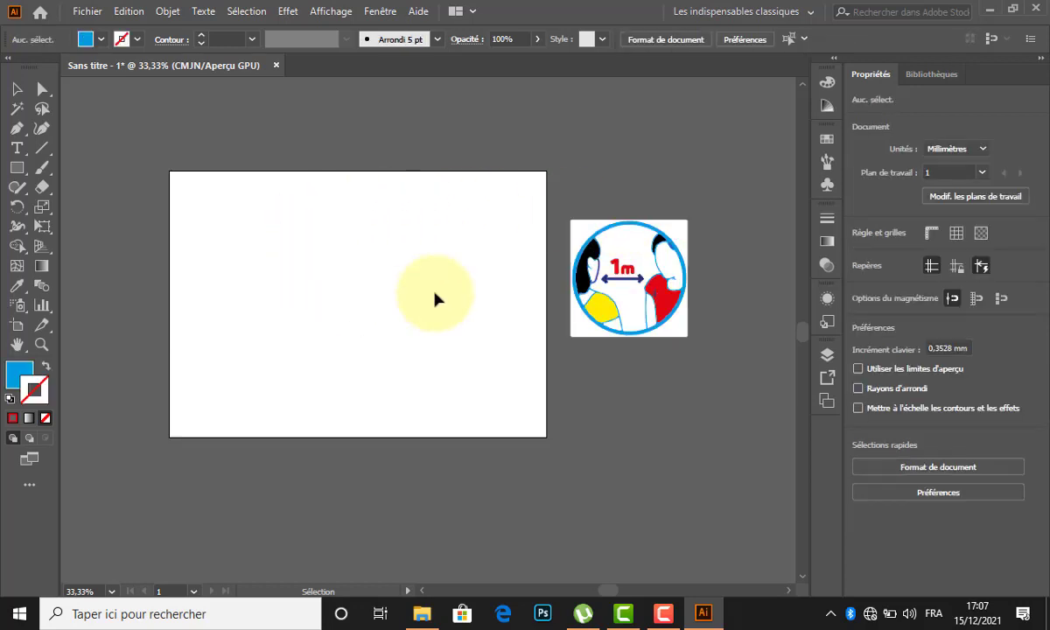
# Step: Ungroup the icon and delete the white square behind the circle
pyautogui.click(591, 317)
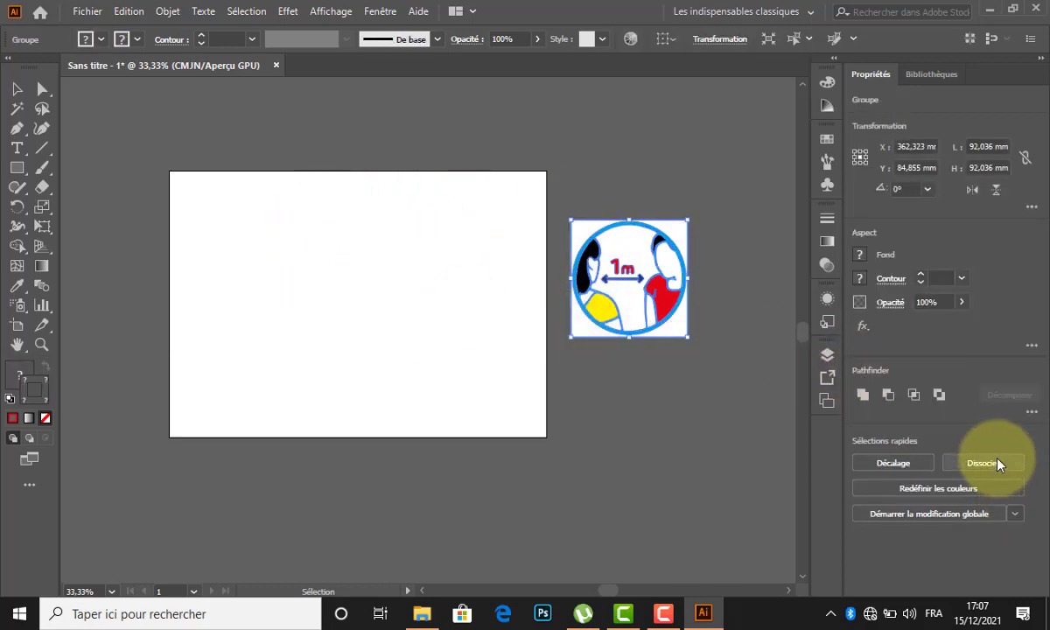
pyautogui.click(981, 463)
pyautogui.moveTo(581, 318); pyautogui.dragTo(410, 345)
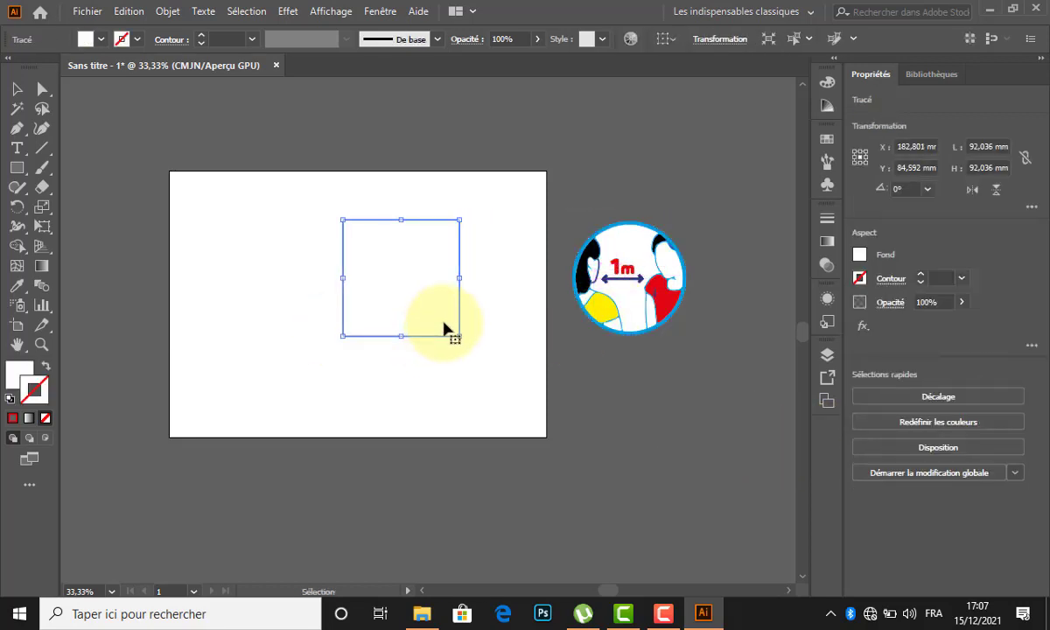
pyautogui.press('Delete')
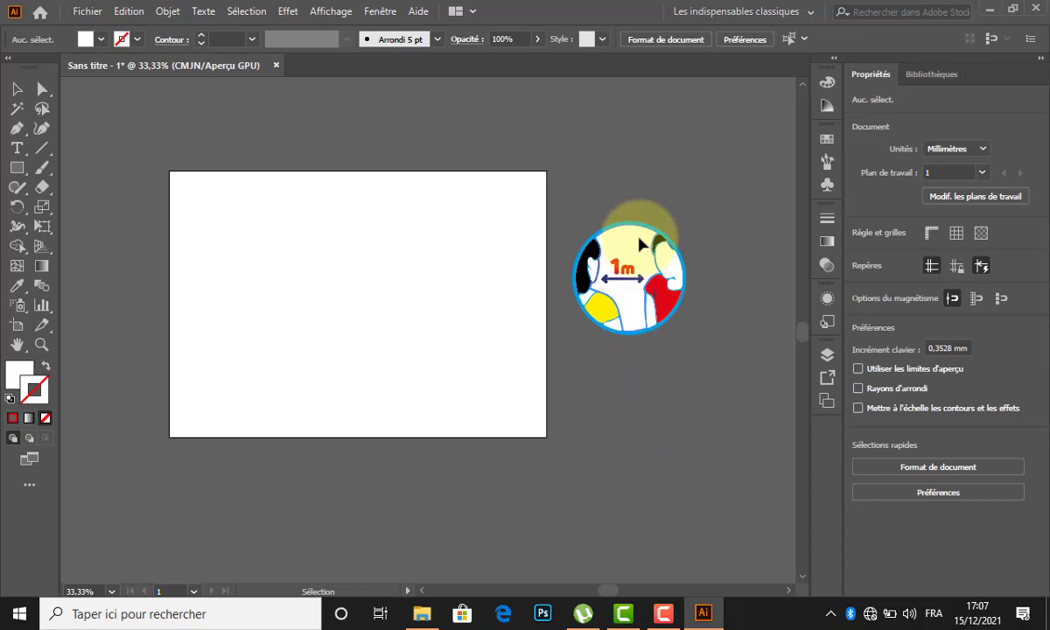
# Step: Pull the white central shape out of the circle and place it outside the artboard, below and right of the icon
pyautogui.moveTo(639, 245); pyautogui.dragTo(438, 249)
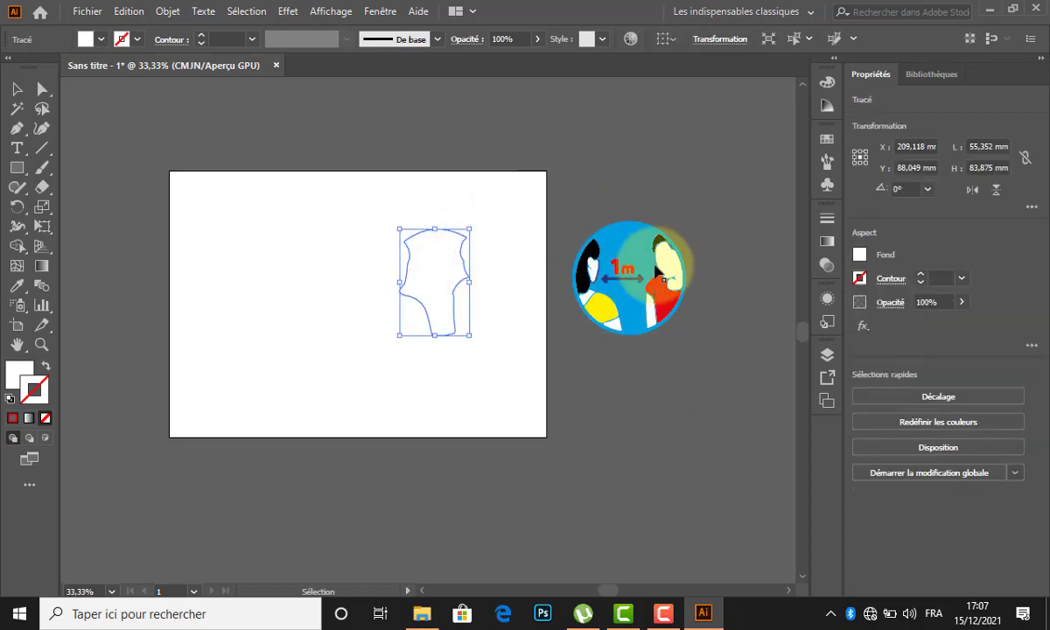
pyautogui.click(643, 254)
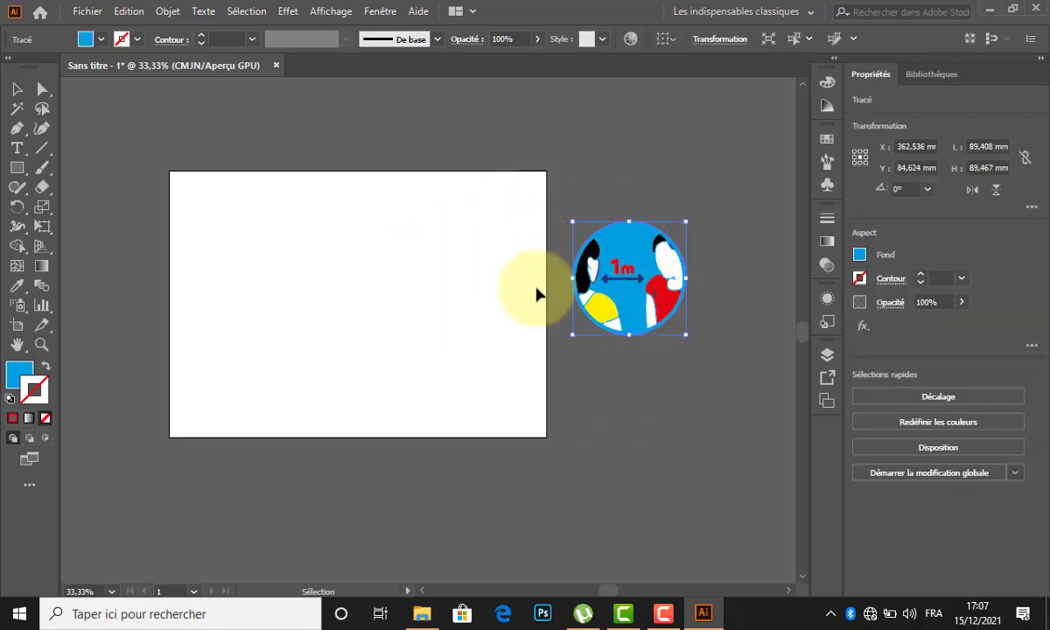
pyautogui.moveTo(459, 286); pyautogui.dragTo(757, 430)
pyautogui.click(398, 319)
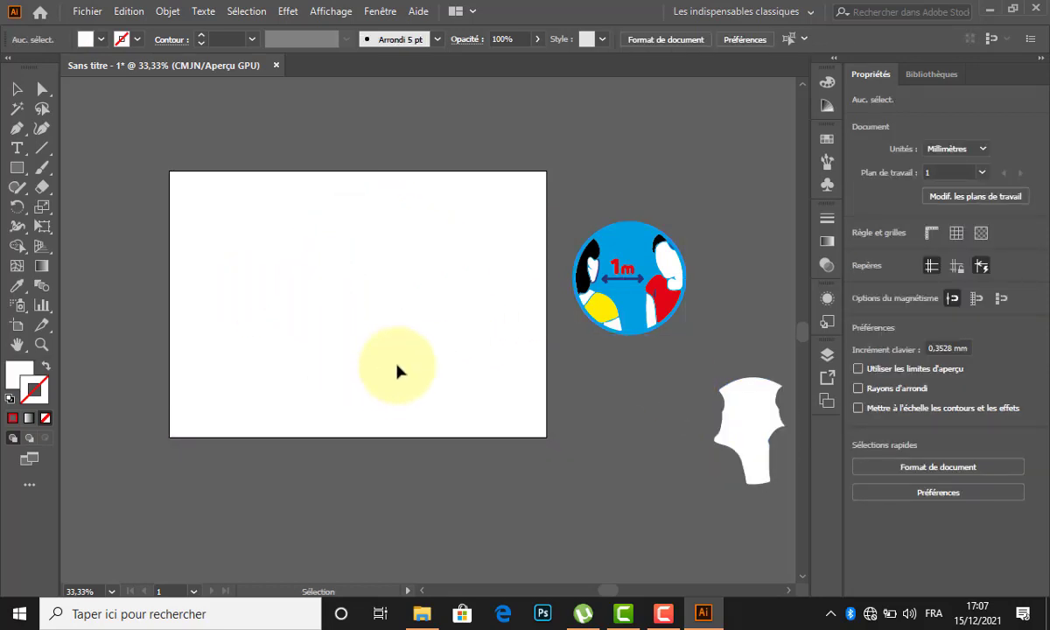
# Step: Try to place the photo 8P6fexRYkJBJnKxizdXMYkeLDqs.jpg from the Images folder into the Illustrator document
pyautogui.click(422, 613)
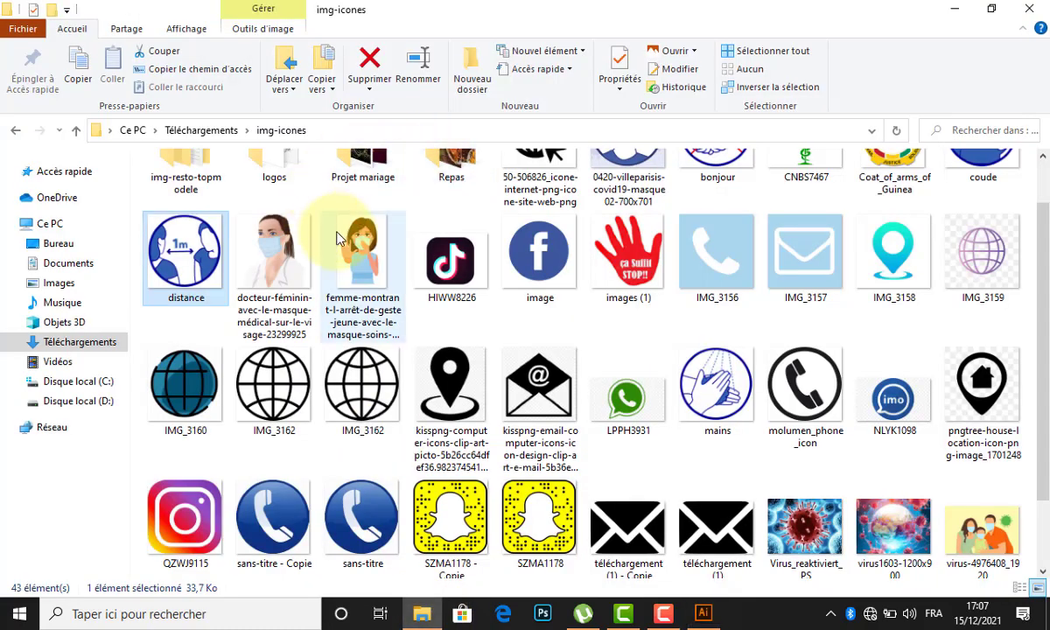
pyautogui.click(68, 263)
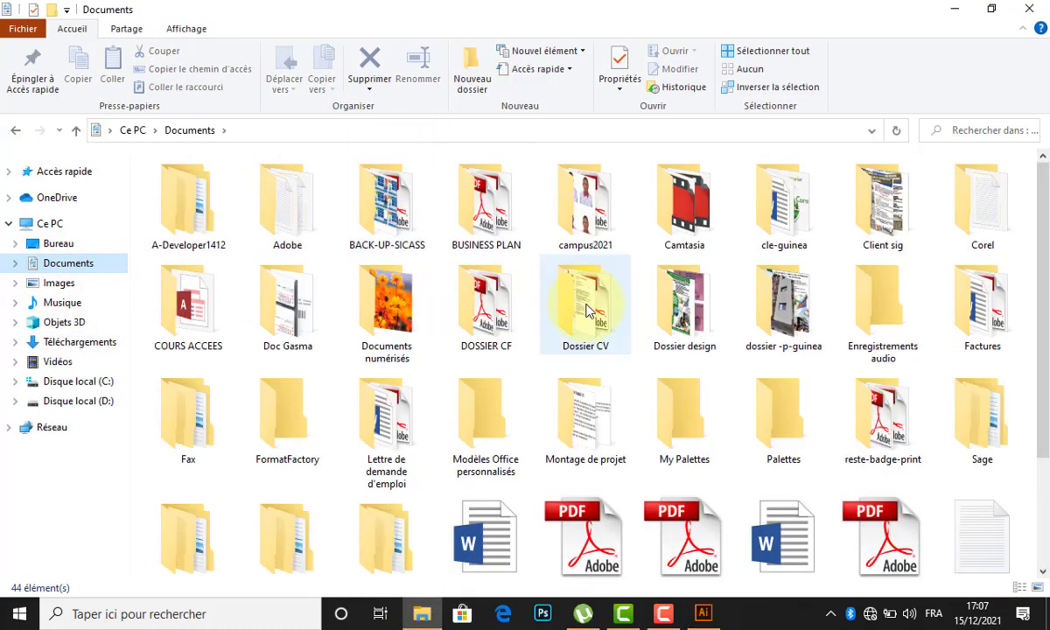
pyautogui.click(45, 288)
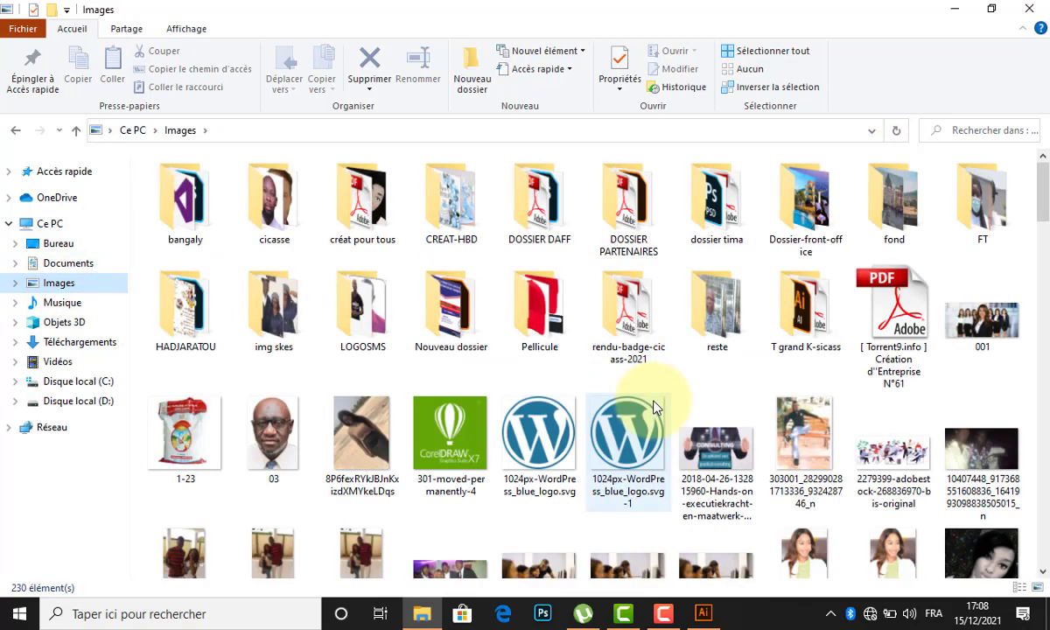
pyautogui.moveTo(355, 495); pyautogui.dragTo(366, 368)
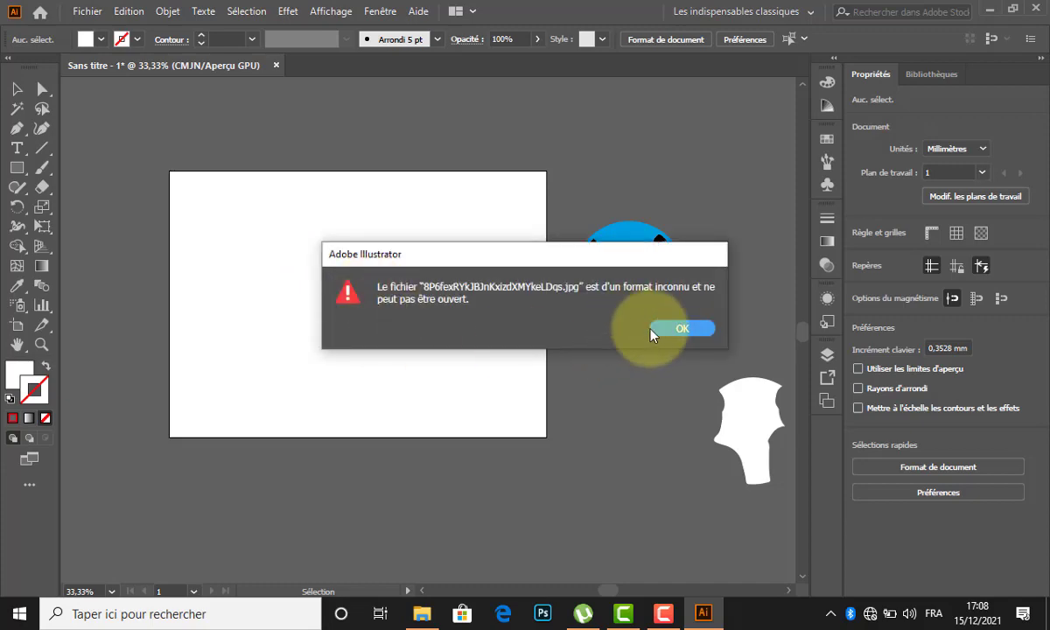
pyautogui.click(667, 328)
# Step: Switch to the Images folder and open the photo 8P6fexRYkJBJnKxizdXMYkeLDqs for editing in Paint
pyautogui.click(422, 614)
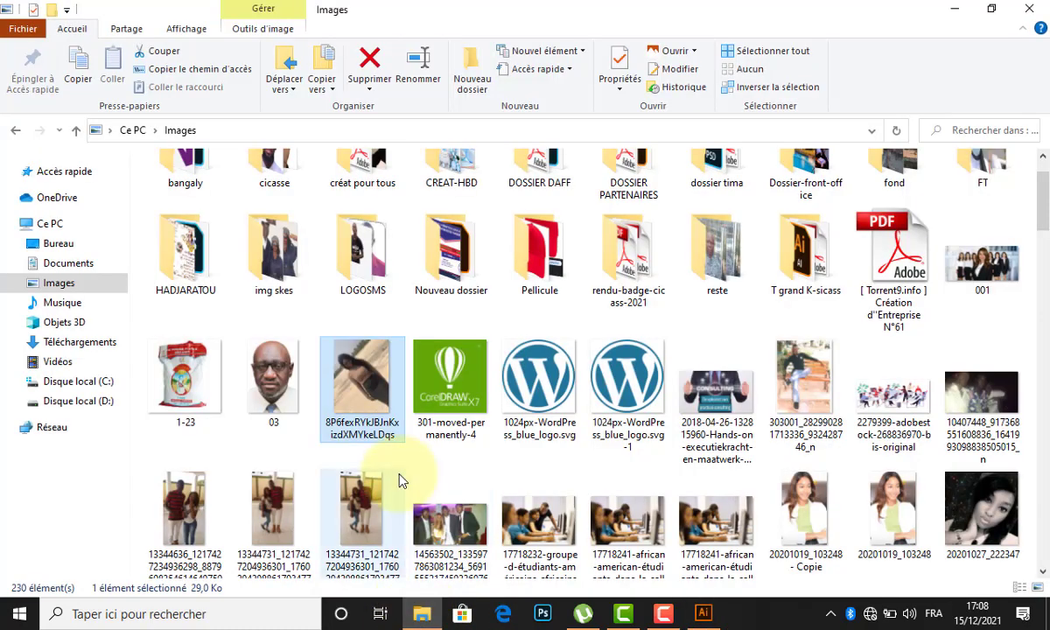
pyautogui.rightClick(366, 403)
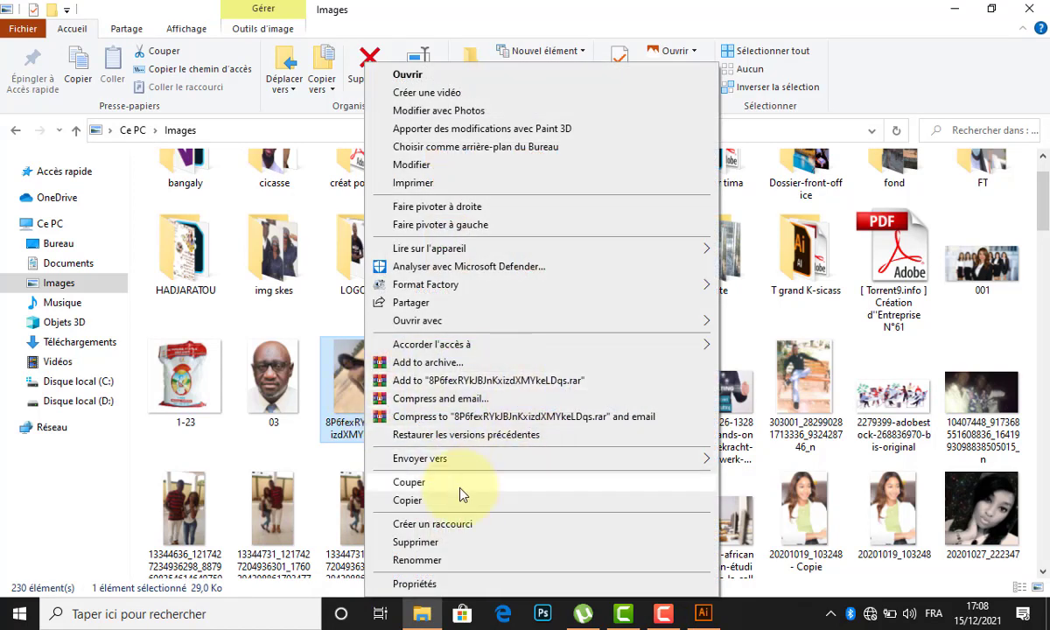
pyautogui.click(432, 167)
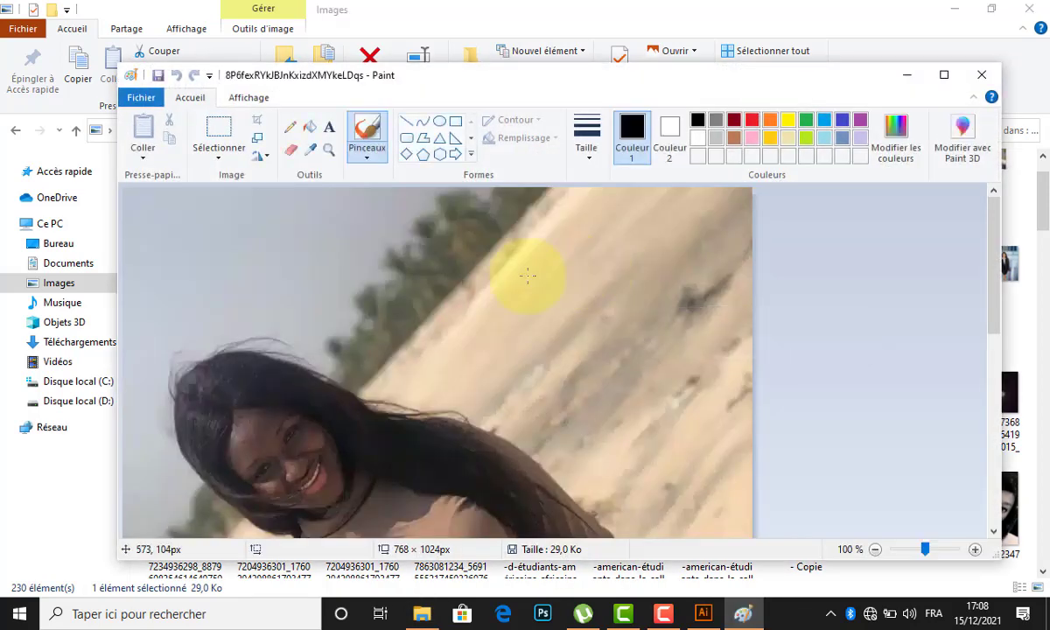
# Step: Save the photo as a PNG copy named dj in the Images folder, accepting the loss of transparency, and close Paint
pyautogui.click(141, 97)
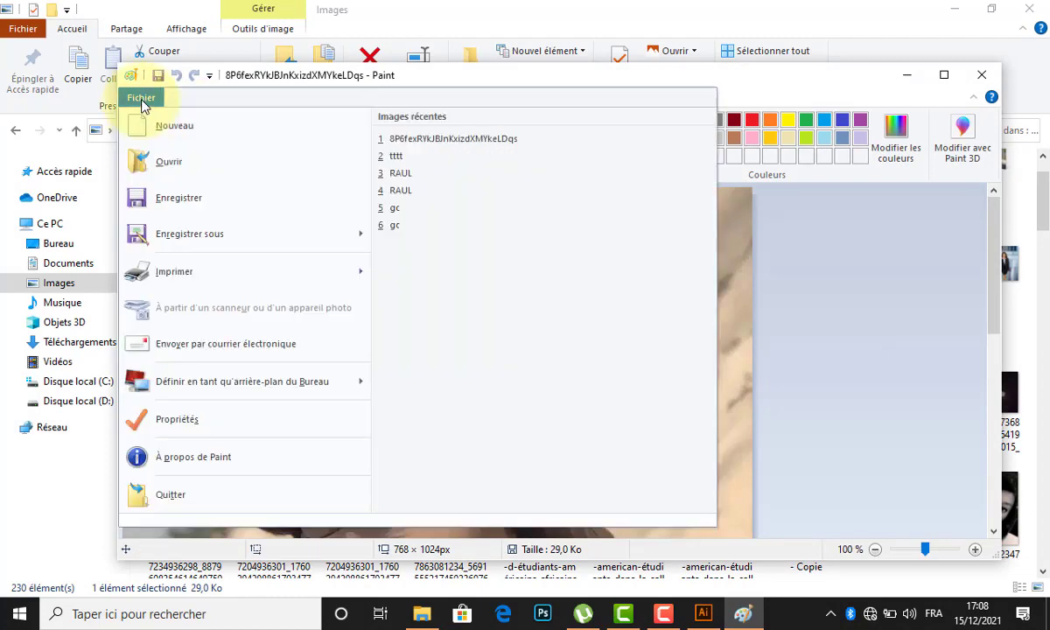
pyautogui.moveTo(240, 231)
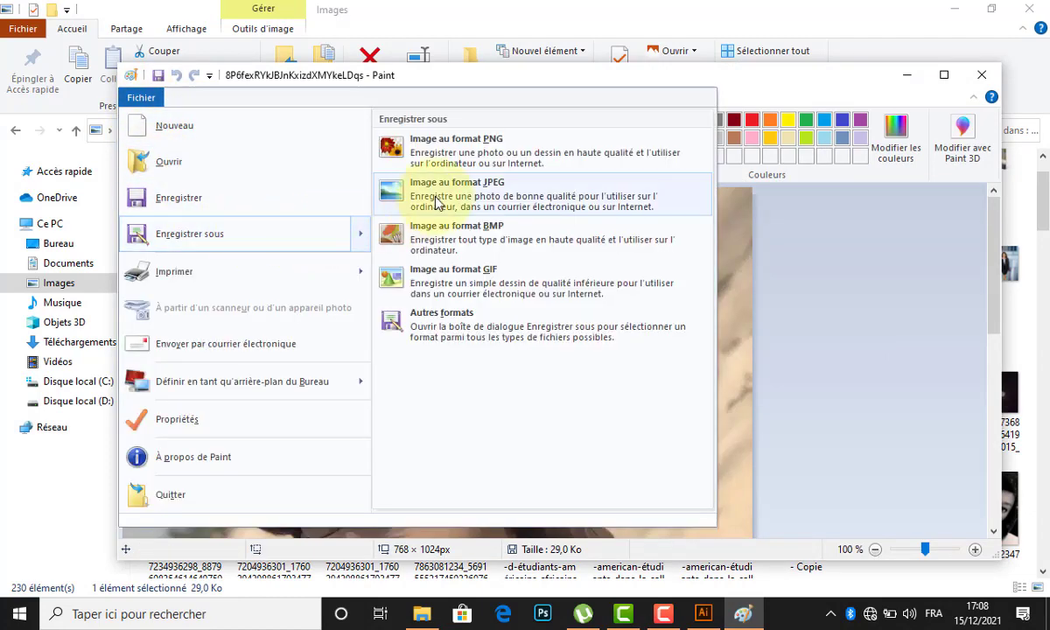
pyautogui.click(500, 162)
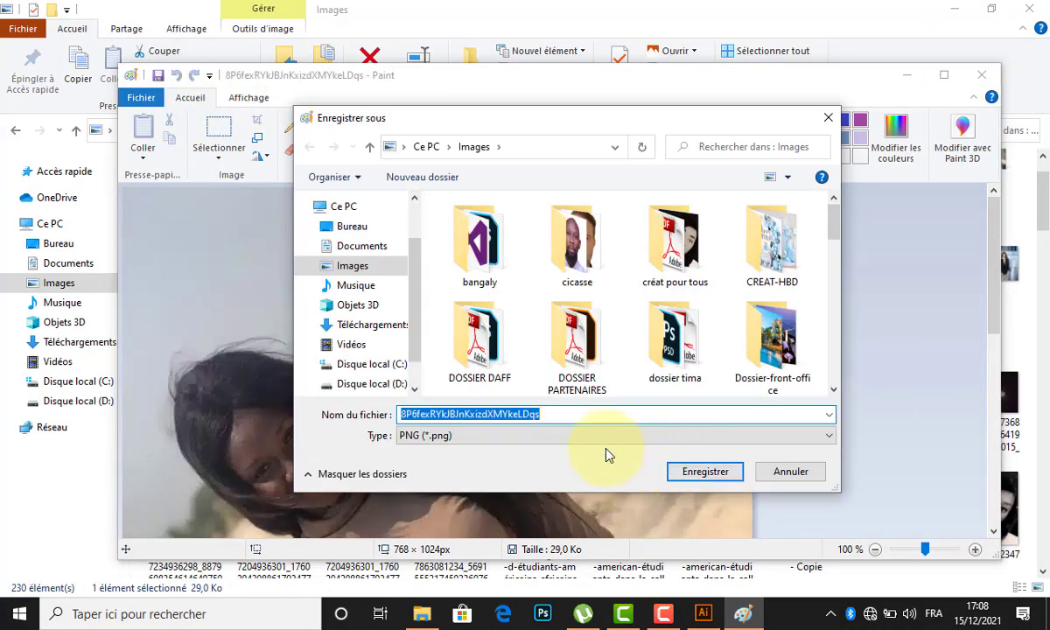
pyautogui.write('dj')
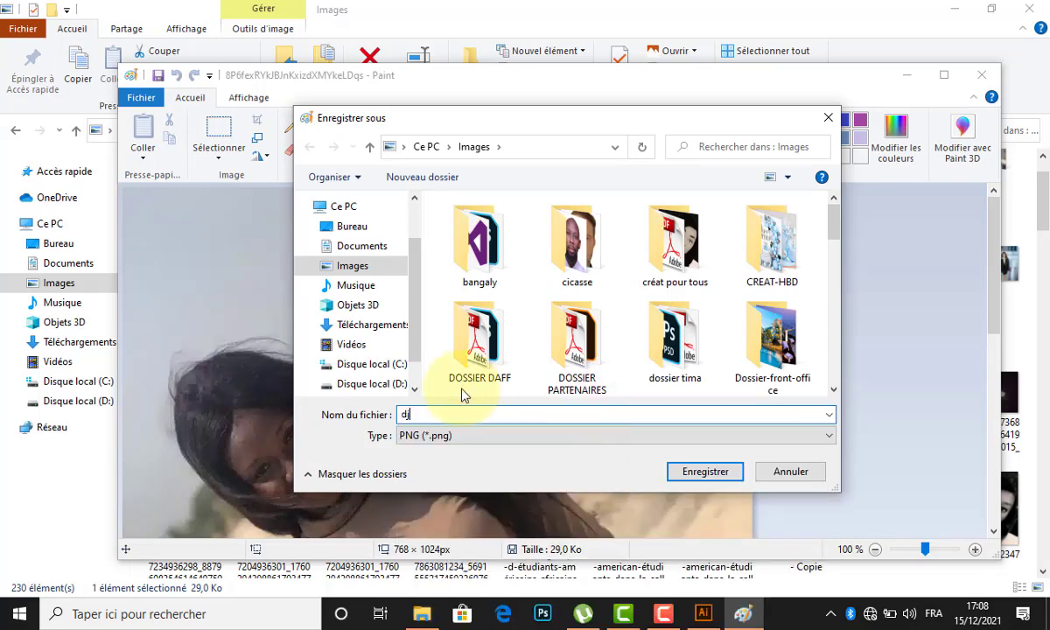
pyautogui.click(697, 472)
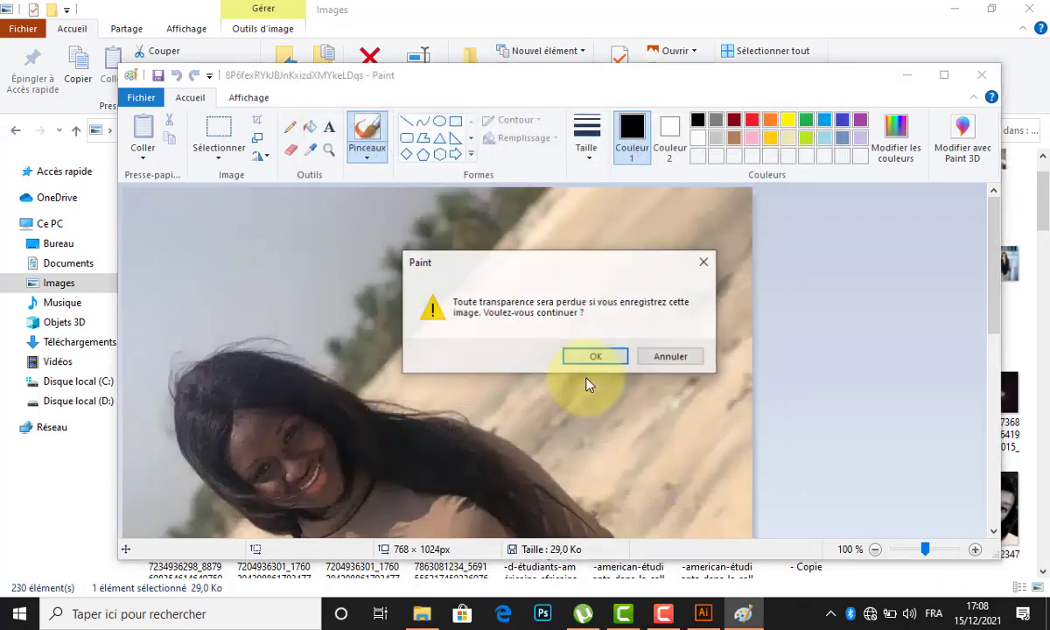
pyautogui.click(603, 356)
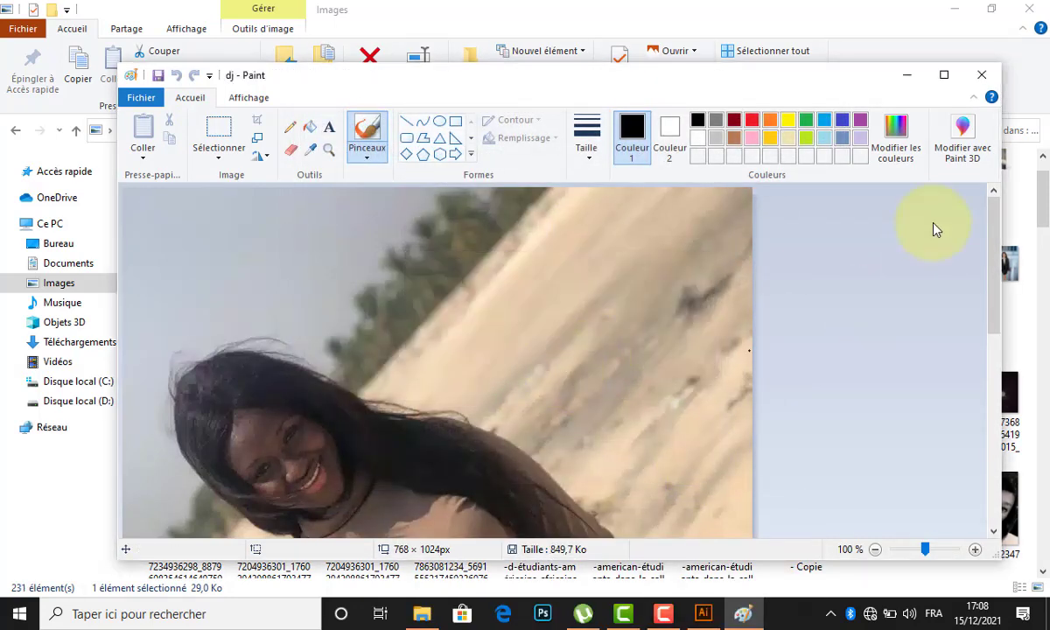
pyautogui.click(982, 75)
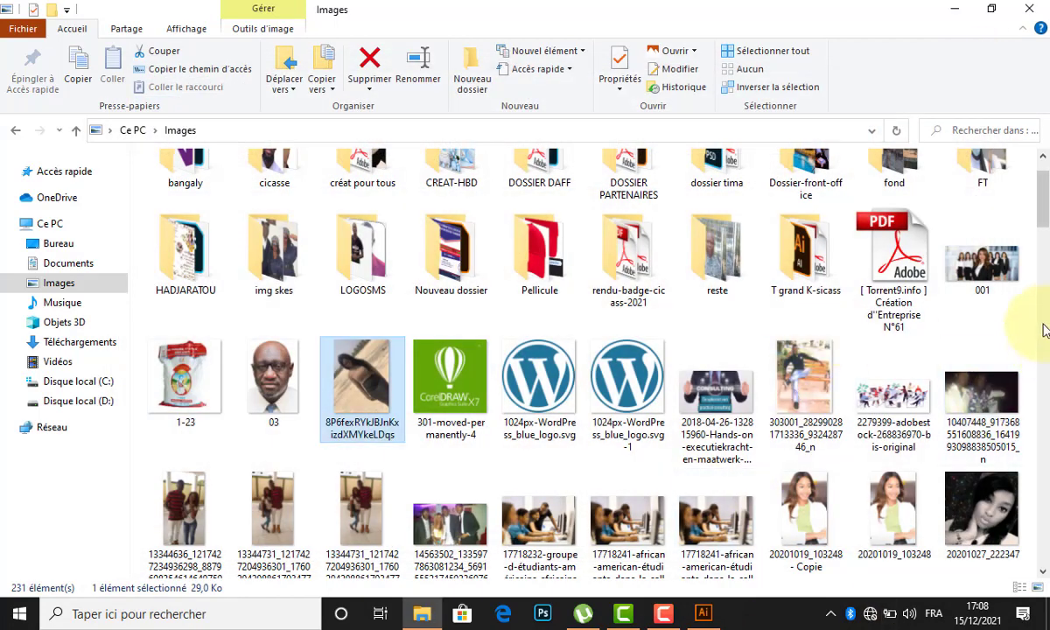
# Step: Find the dj image in the Images folder, place it in the Illustrator document and centre it horizontally on the artboard
pyautogui.click(456, 418)
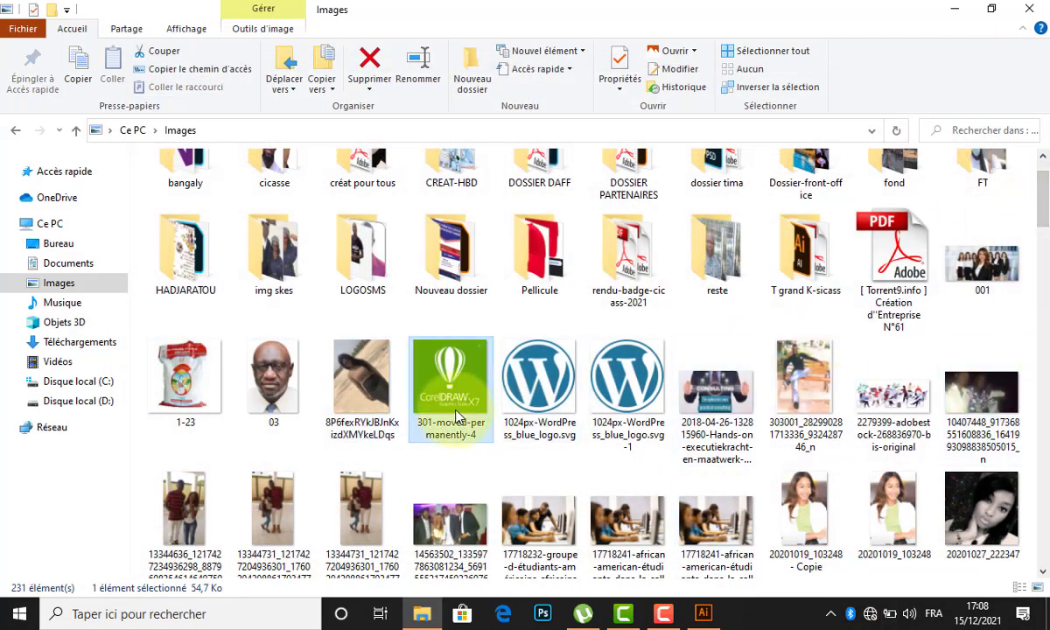
pyautogui.press('d')
pyautogui.press('d')
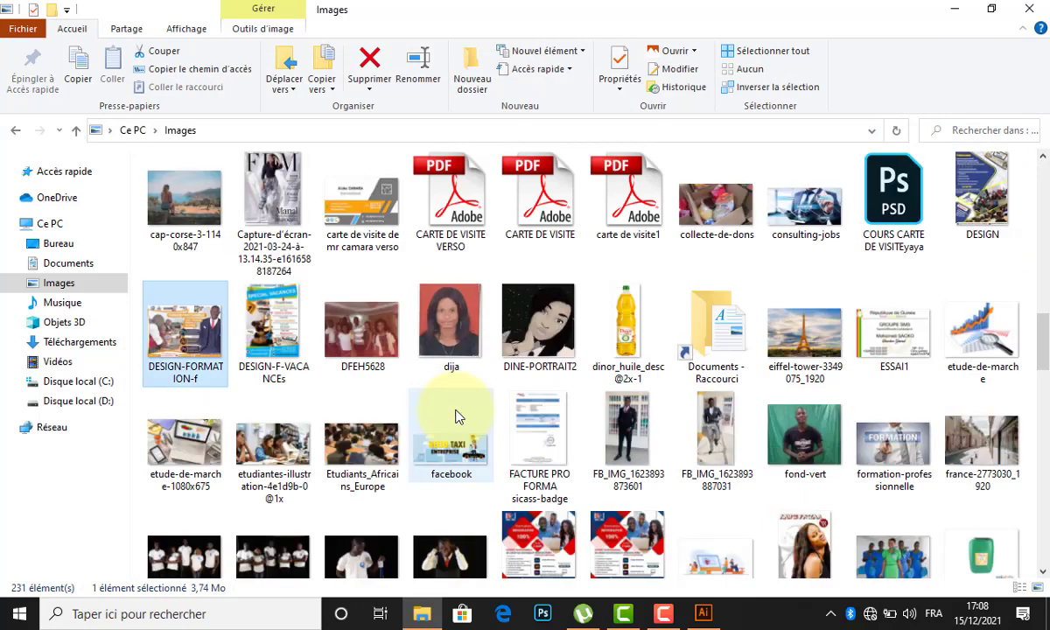
pyautogui.press('d')
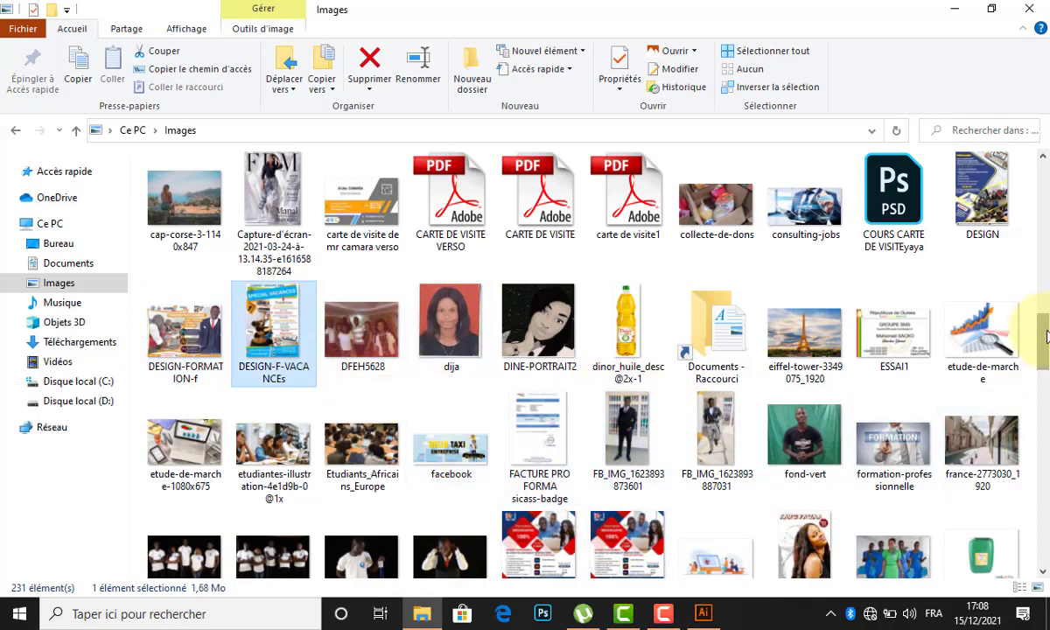
pyautogui.moveTo(1046, 335); pyautogui.dragTo(1045, 573)
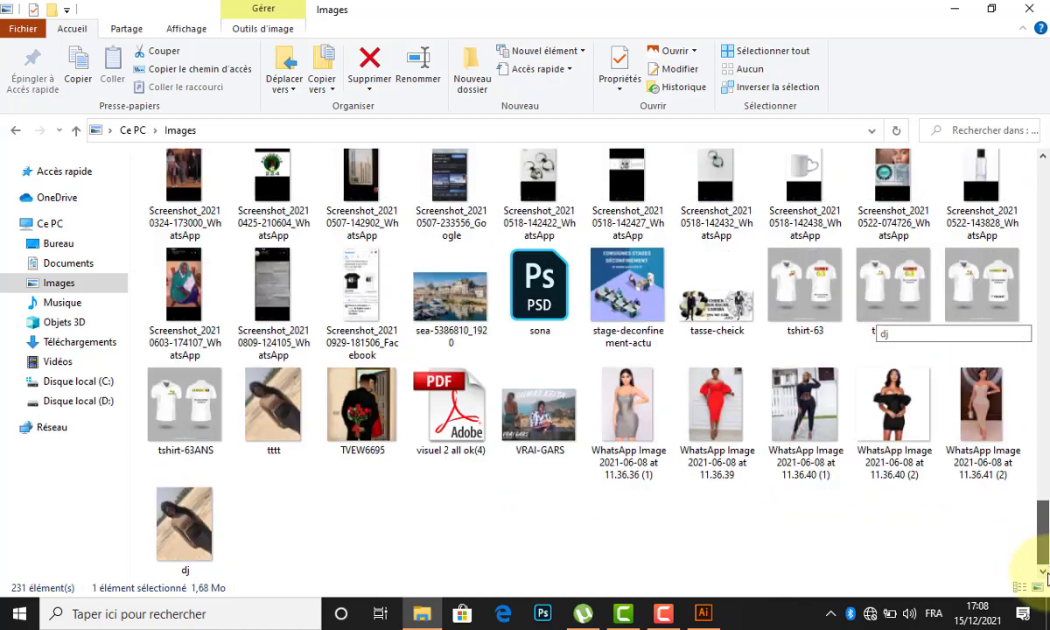
pyautogui.moveTo(175, 551); pyautogui.dragTo(417, 361)
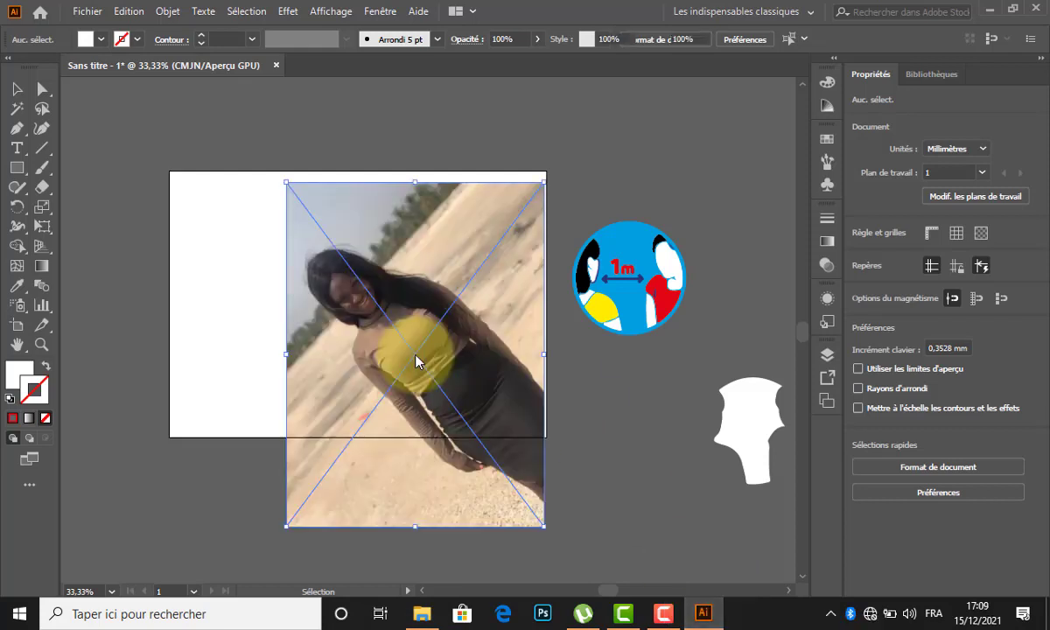
pyautogui.moveTo(481, 295); pyautogui.dragTo(420, 265)
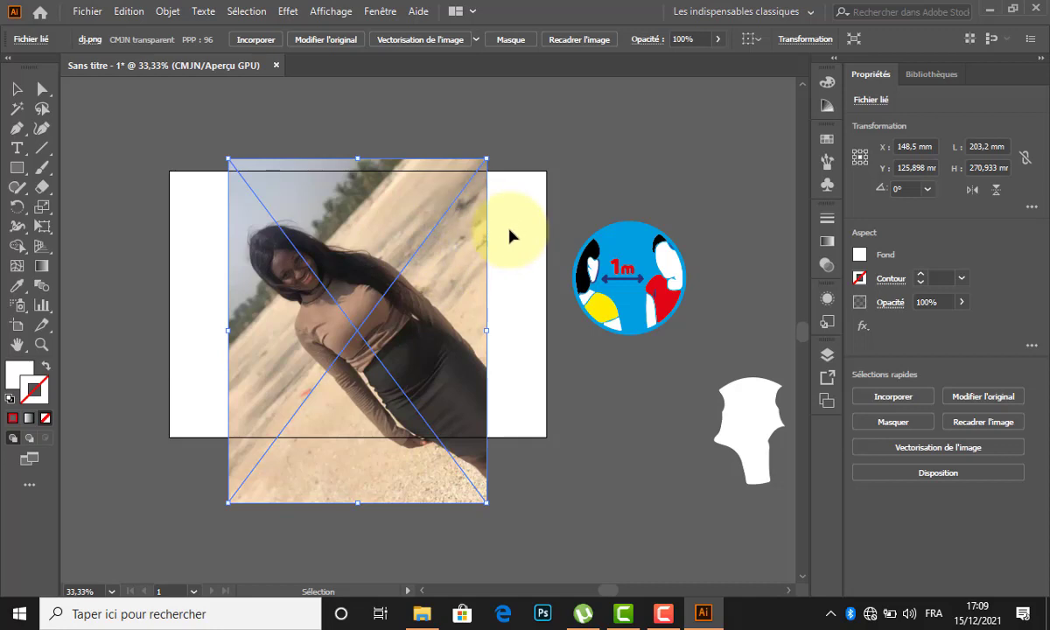
pyautogui.click(199, 239)
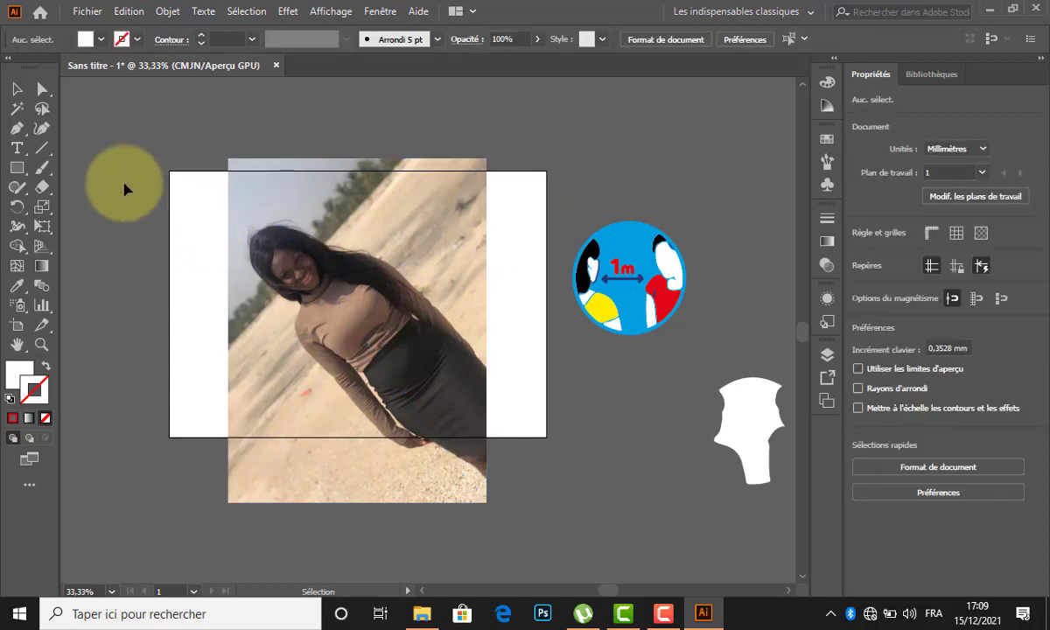
# Step: Change the A4 artboard to portrait orientation
pyautogui.click(827, 404)
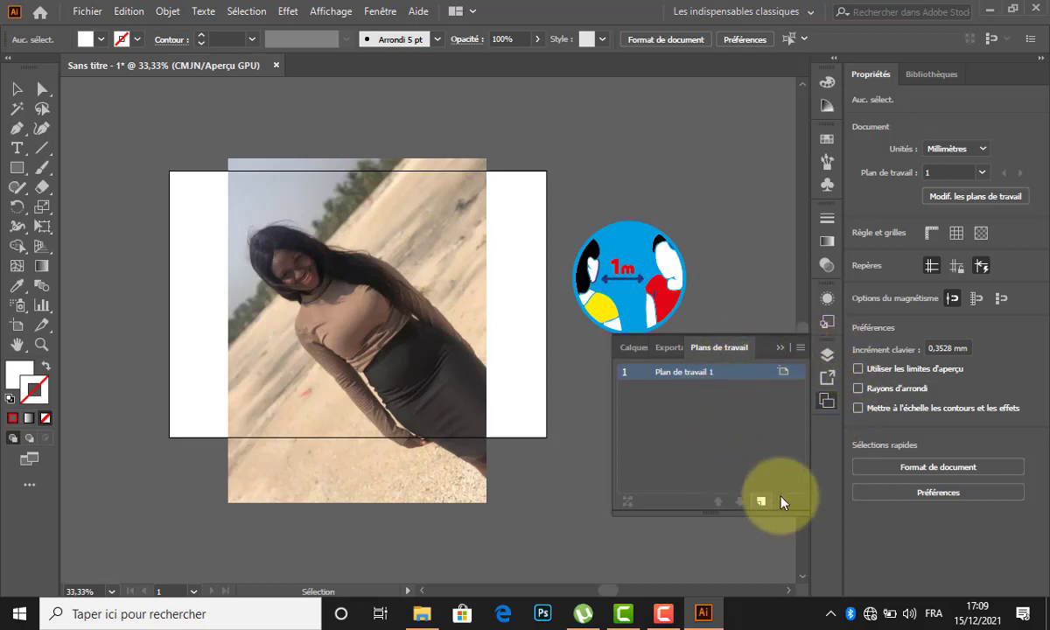
pyautogui.click(827, 401)
pyautogui.click(17, 325)
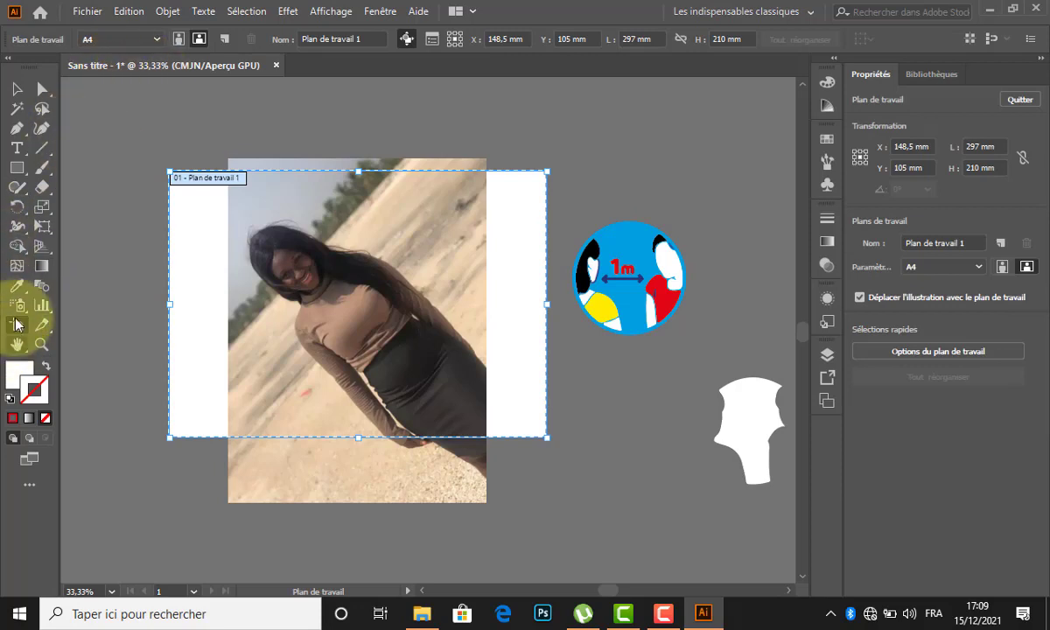
pyautogui.click(178, 38)
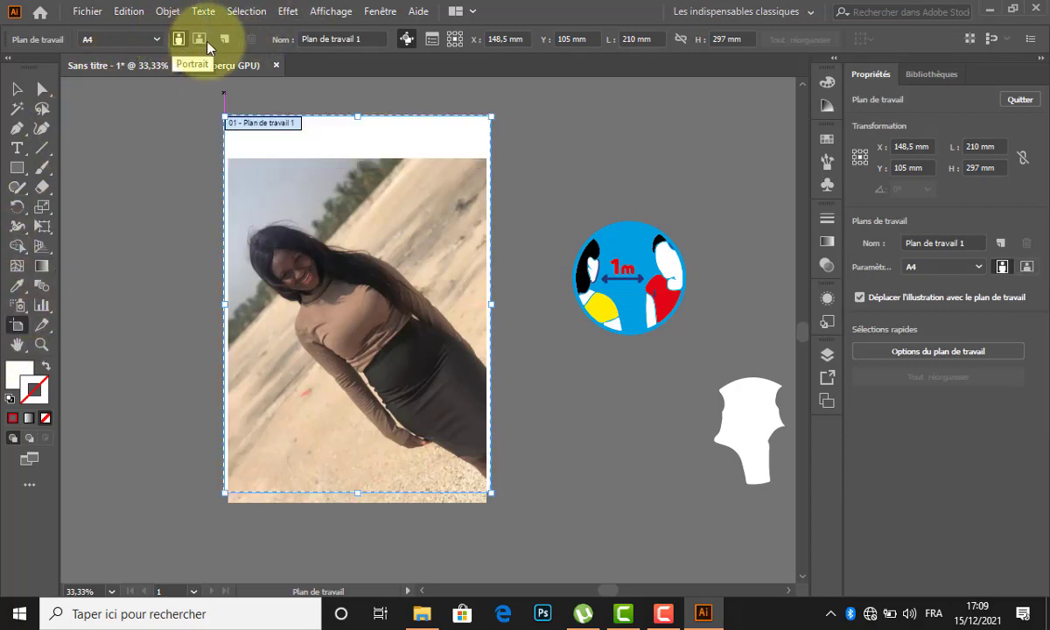
pyautogui.click(16, 88)
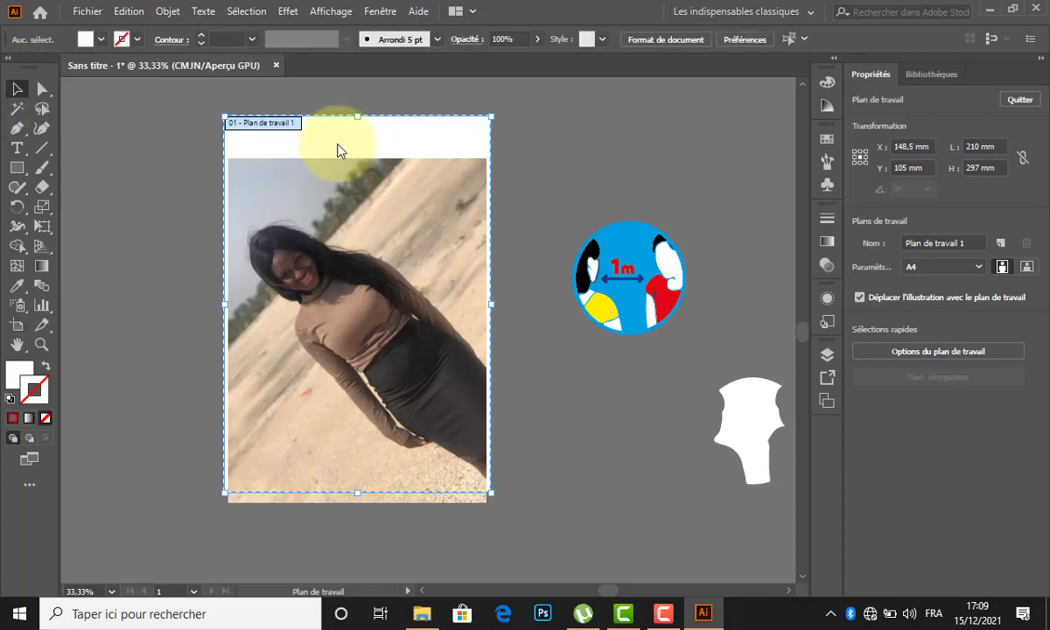
# Step: Move the photo up so it sits centred within the portrait artboard, and deselect it
pyautogui.moveTo(432, 288); pyautogui.dragTo(431, 265)
pyautogui.scroll(2, 322, 206)
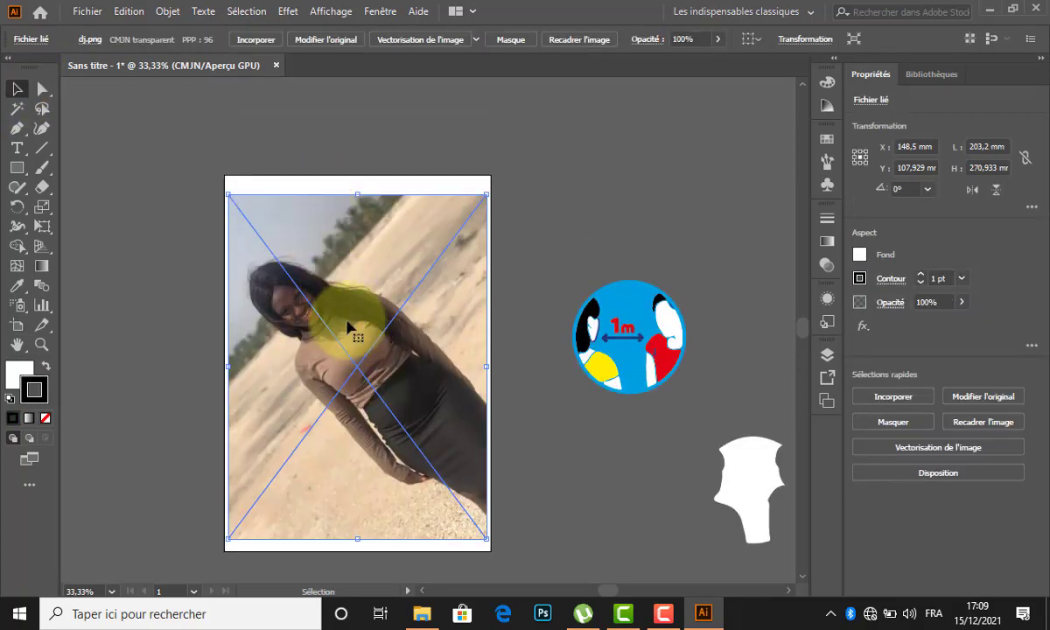
pyautogui.scroll(2, 316, 292)
pyautogui.scroll(-2, 316, 292)
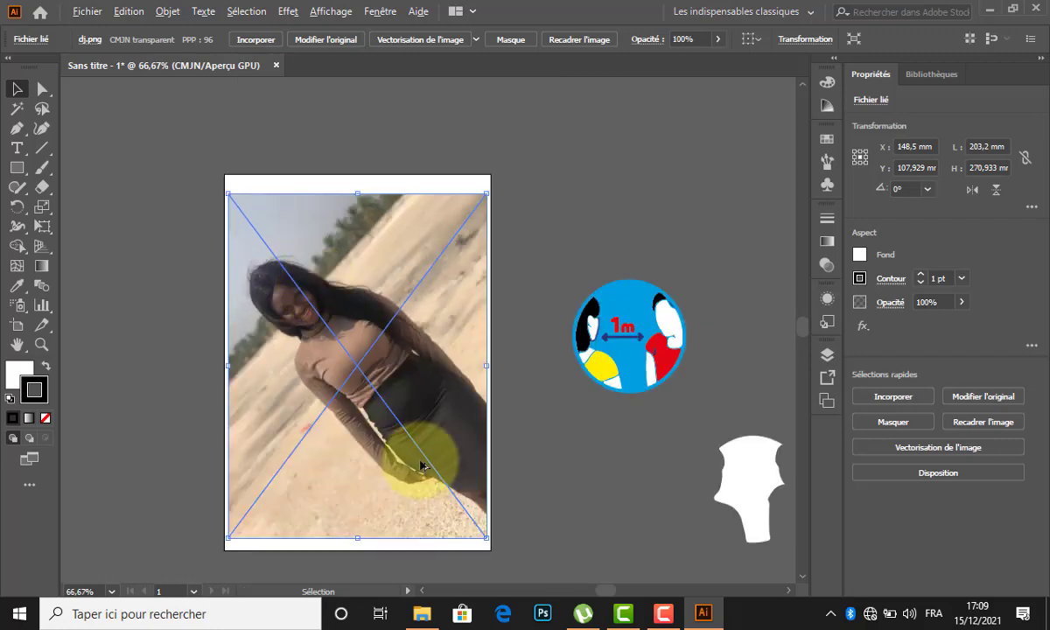
pyautogui.scroll(1, 421, 464)
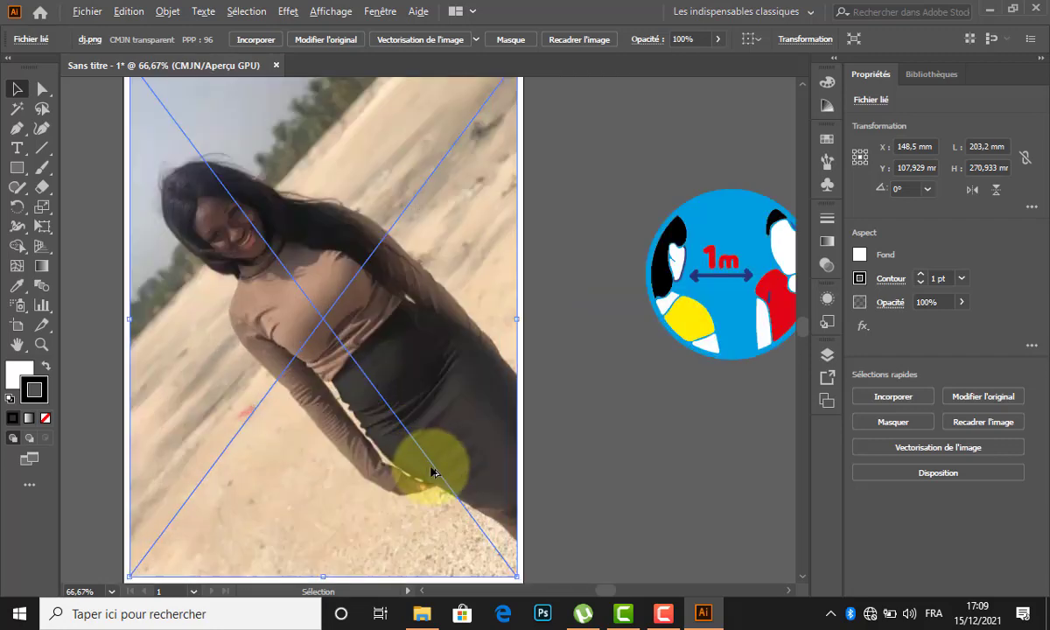
pyautogui.click(543, 329)
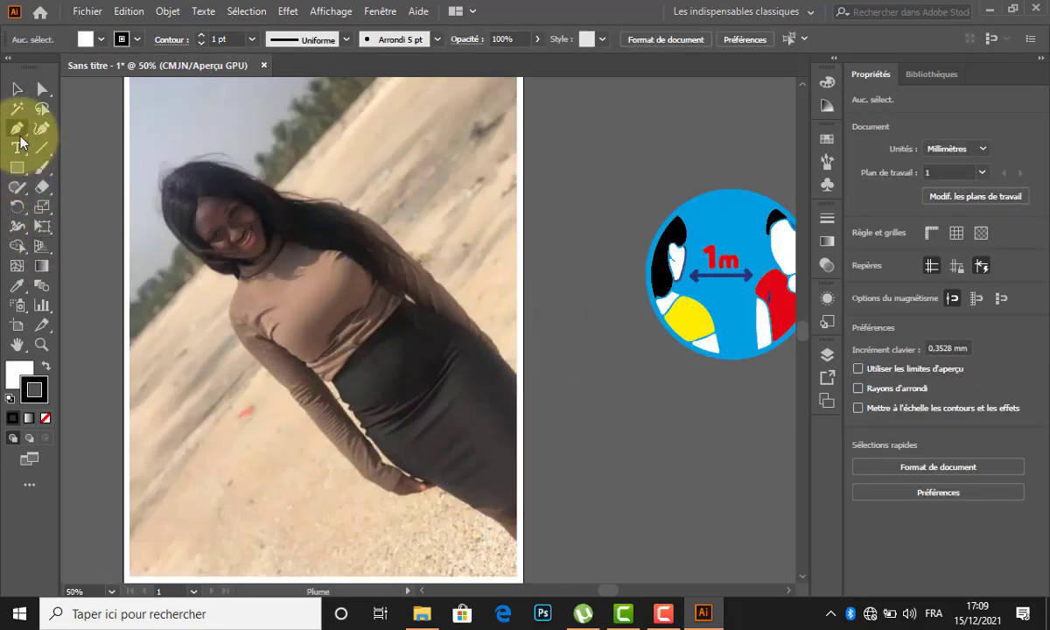
# Step: Start a Pen tool path at the photo's right edge and curve it along the skirt's lower edge, retracting the outgoing handle
pyautogui.moveTo(21, 136); pyautogui.dragTo(72, 127)
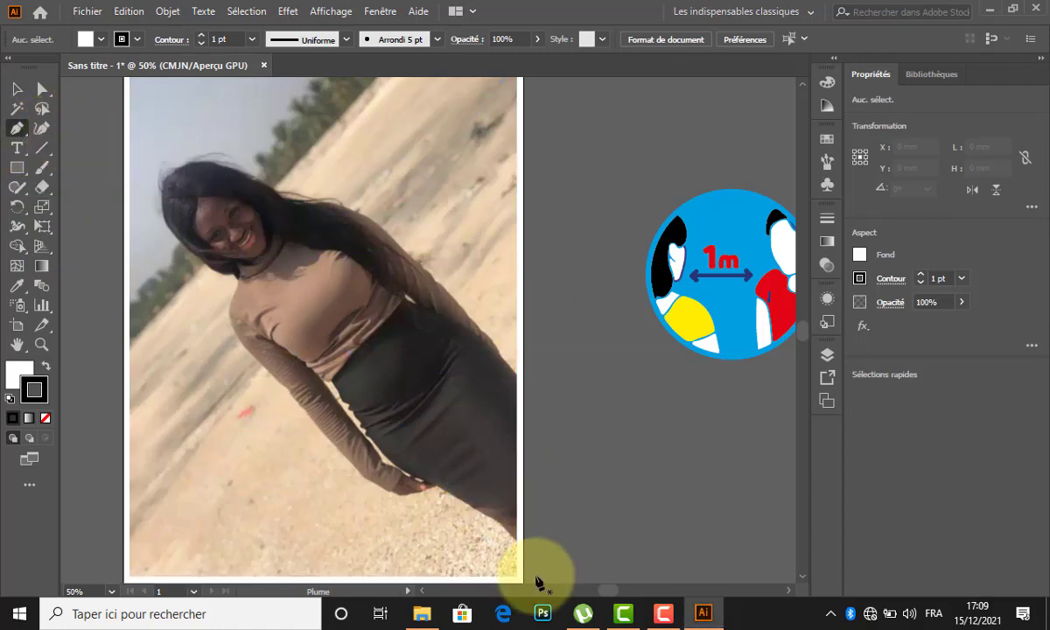
pyautogui.click(518, 540)
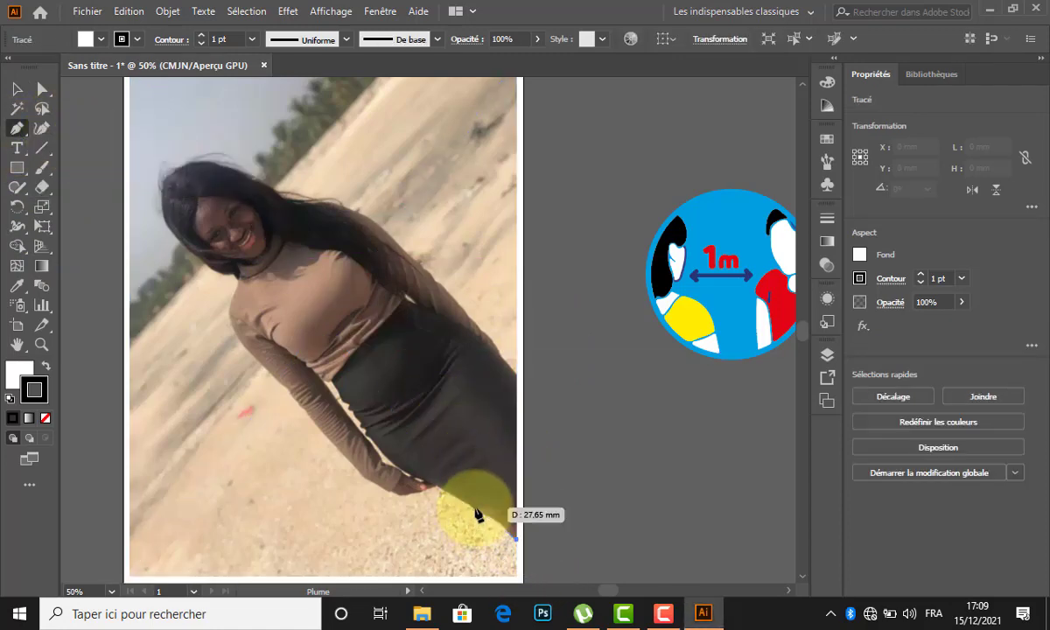
pyautogui.scroll(5, 477, 513)
pyautogui.scroll(-3, 477, 513)
pyautogui.moveTo(475, 513); pyautogui.dragTo(427, 498)
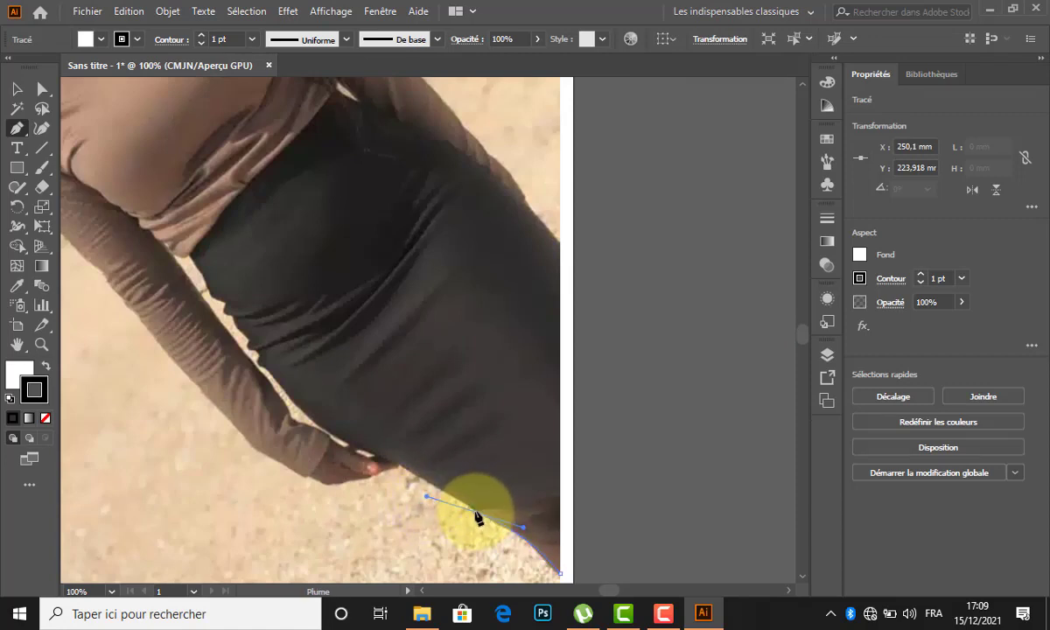
pyautogui.click(475, 512)
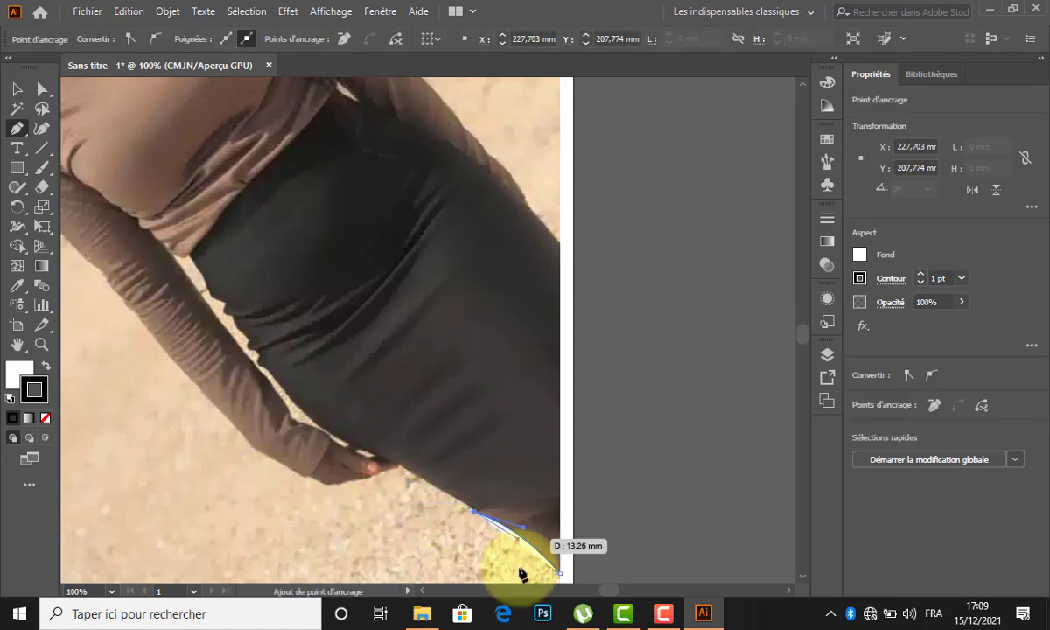
# Step: Set the path's fill to none and its stroke to black
pyautogui.click(46, 367)
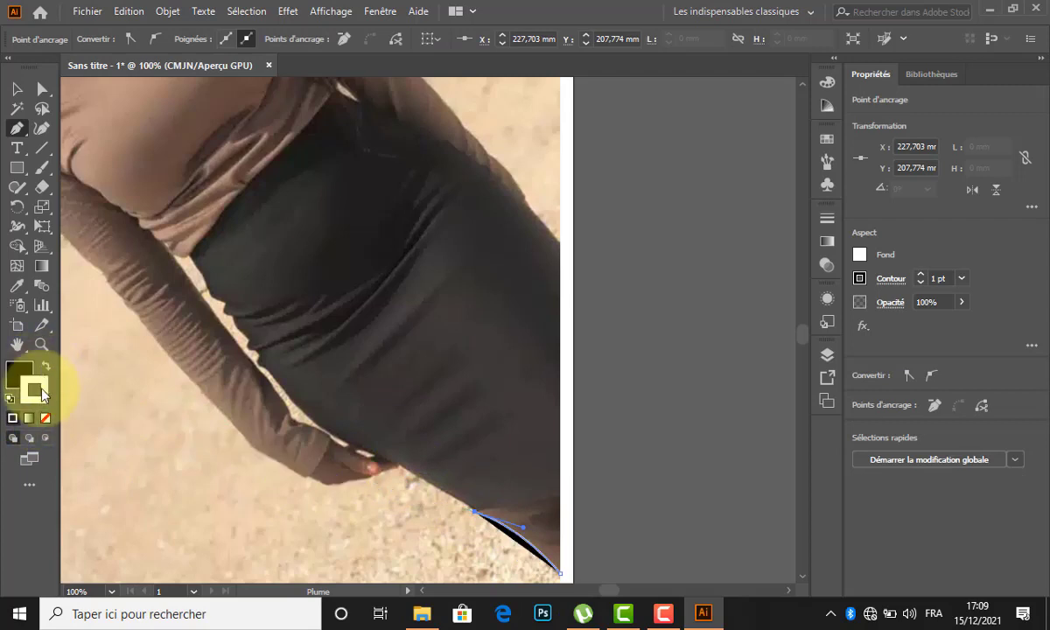
pyautogui.click(45, 366)
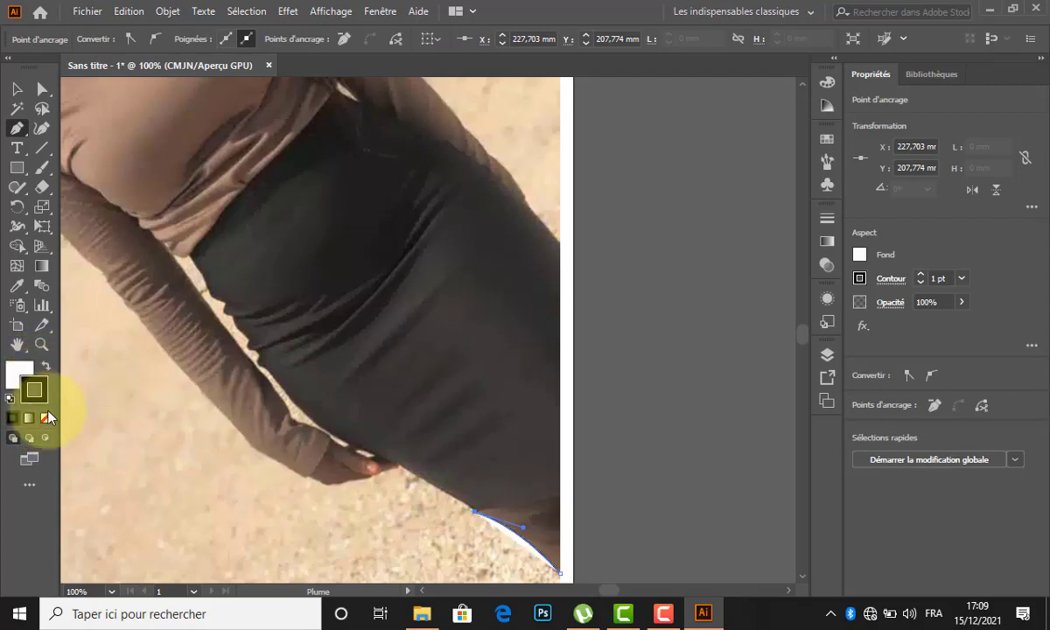
pyautogui.click(46, 419)
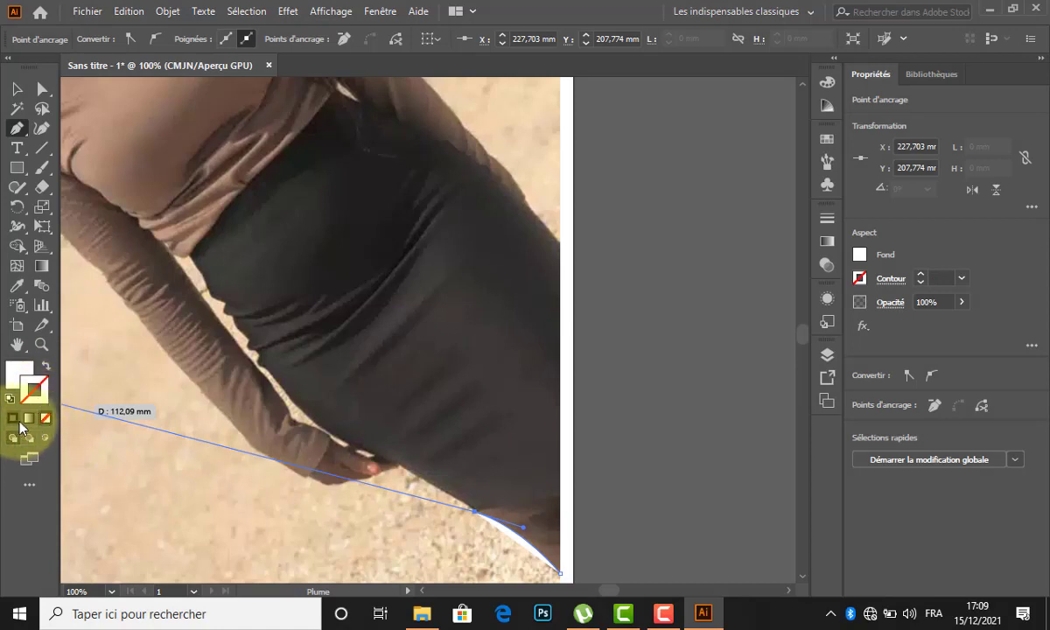
pyautogui.click(14, 419)
pyautogui.click(46, 367)
pyautogui.click(46, 419)
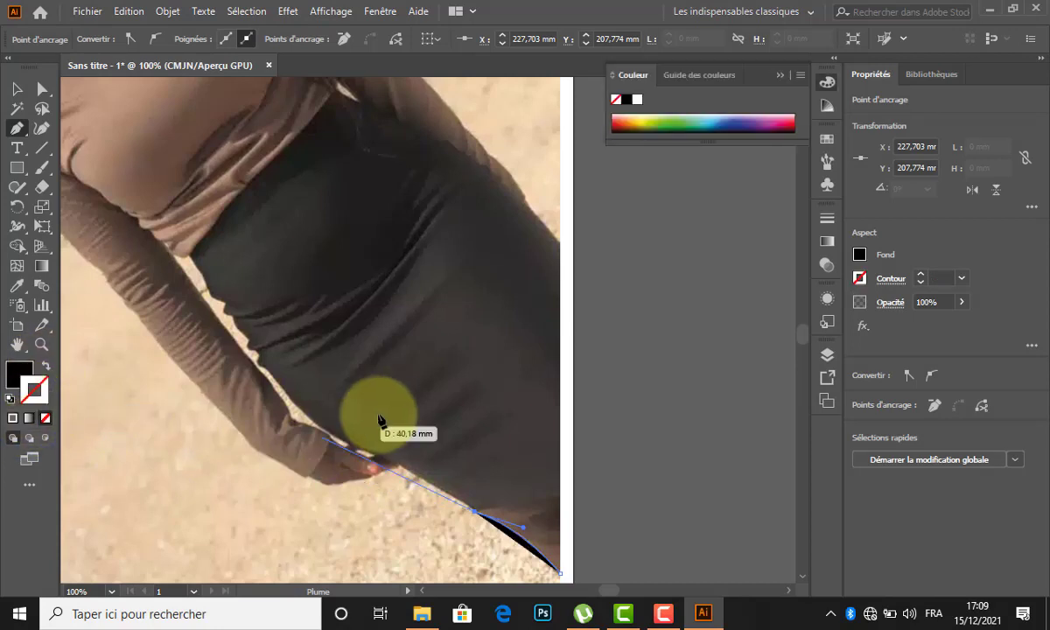
pyautogui.click(46, 368)
pyautogui.click(46, 369)
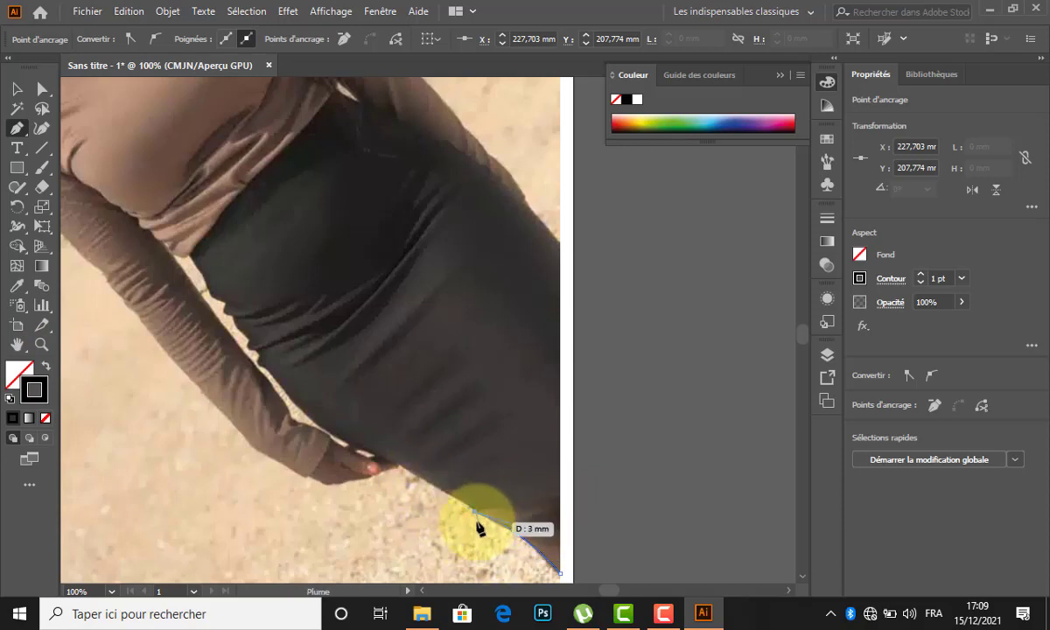
# Step: Continue the Pen tool path along the skirt's lower edge and around the hand to the wrist
pyautogui.click(362, 481)
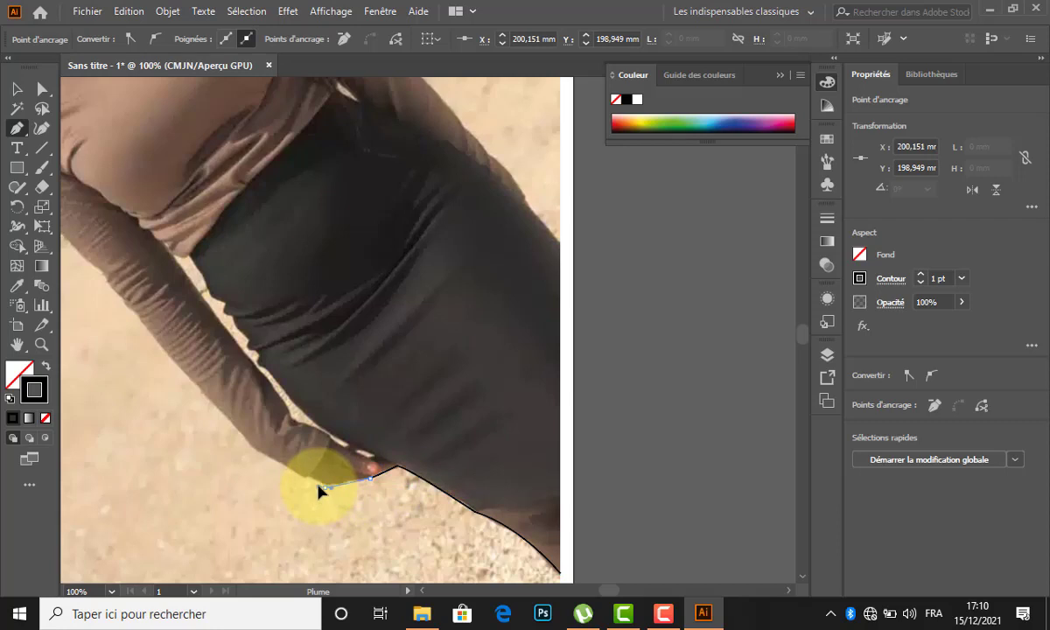
pyautogui.click(319, 487)
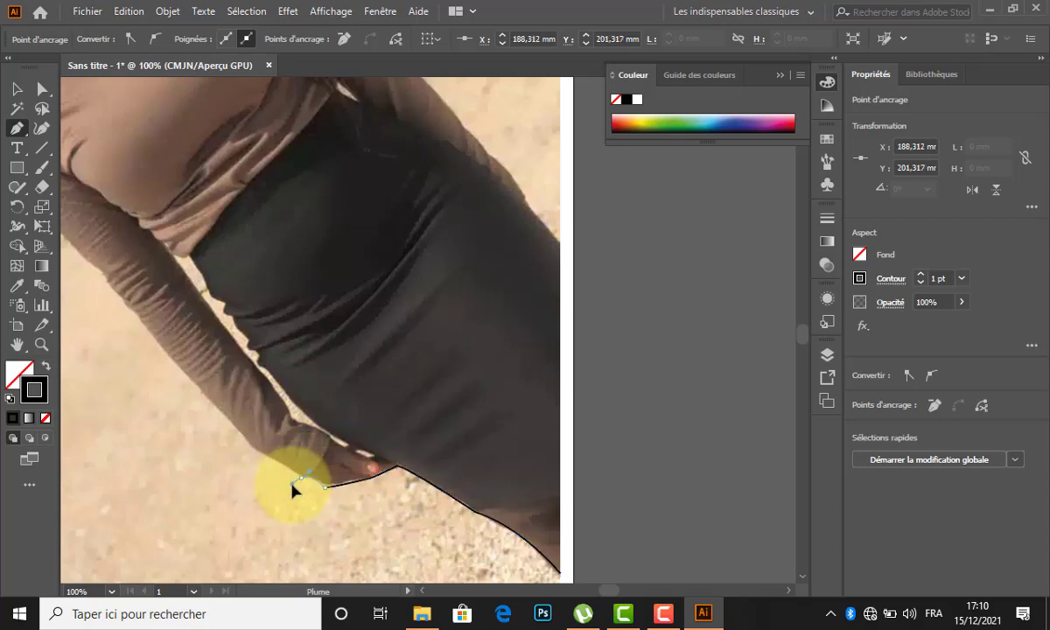
pyautogui.click(300, 478)
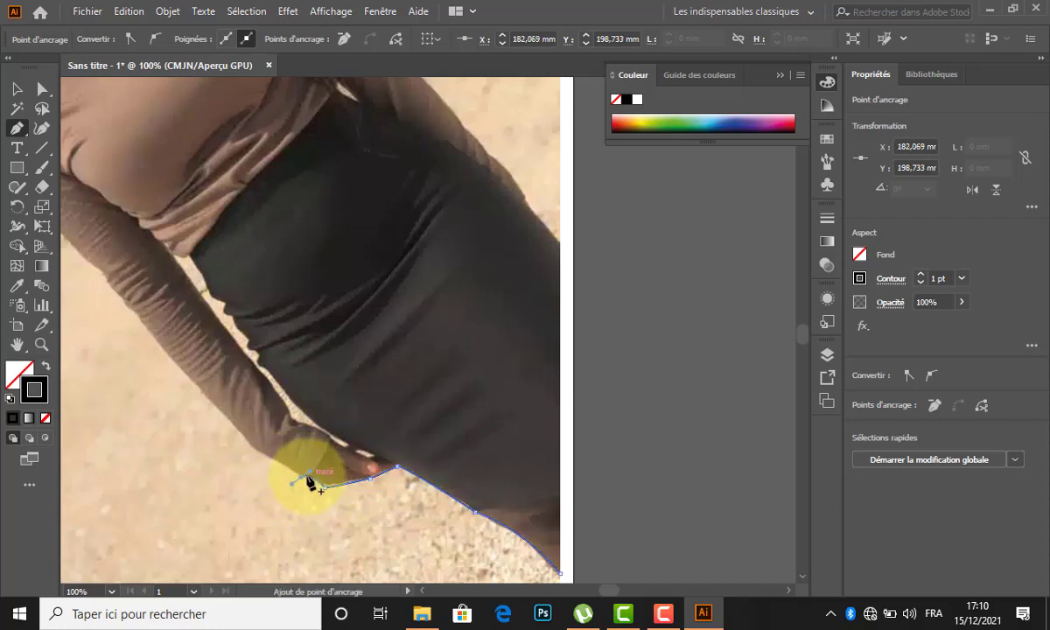
pyautogui.click(248, 444)
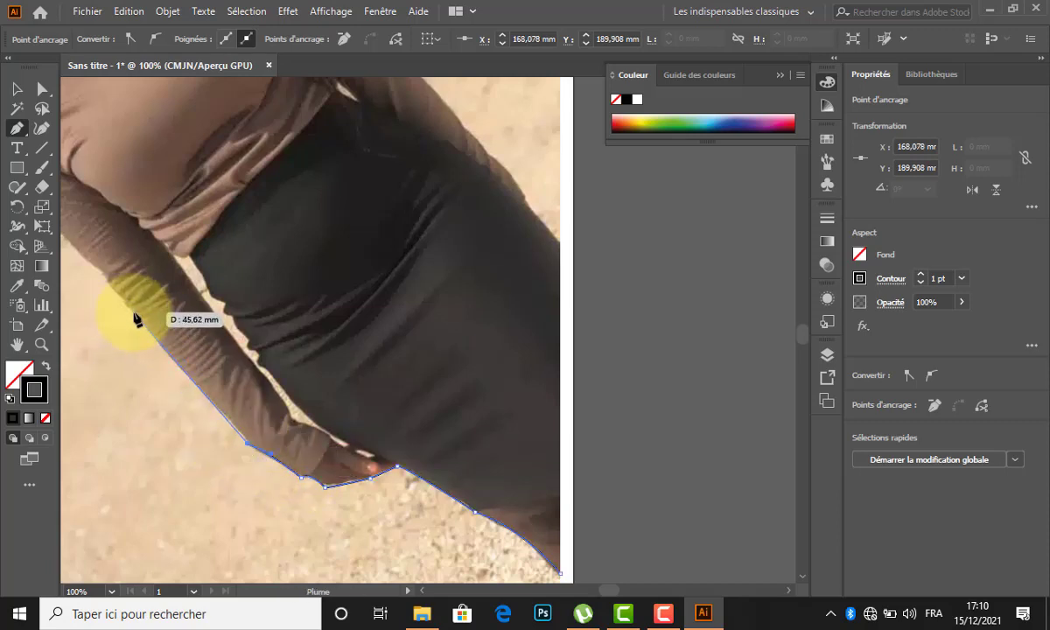
# Step: Extend the path from the wrist up the forearm's outer edge to just below the elbow, retracting the outgoing handle on the forearm
pyautogui.moveTo(135, 313); pyautogui.dragTo(125, 290)
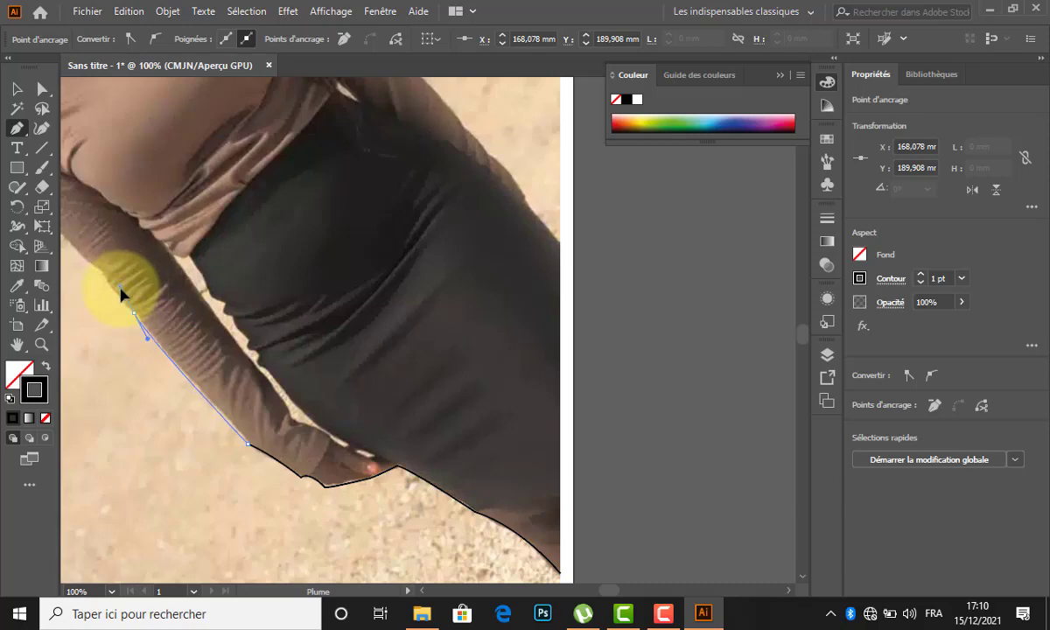
pyautogui.click(136, 315)
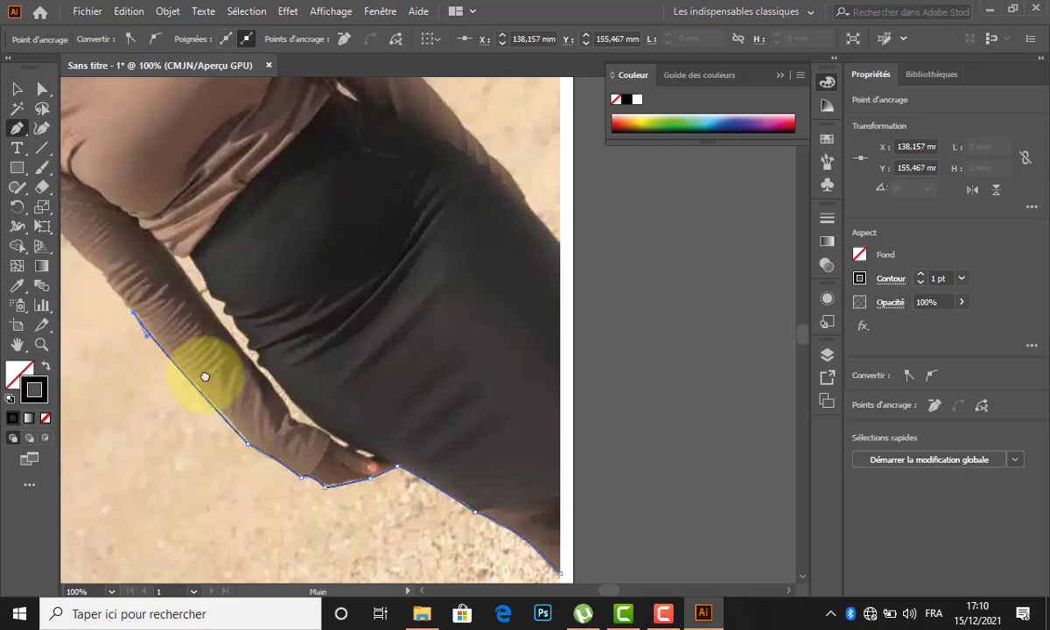
pyautogui.moveTo(206, 370); pyautogui.dragTo(271, 487)
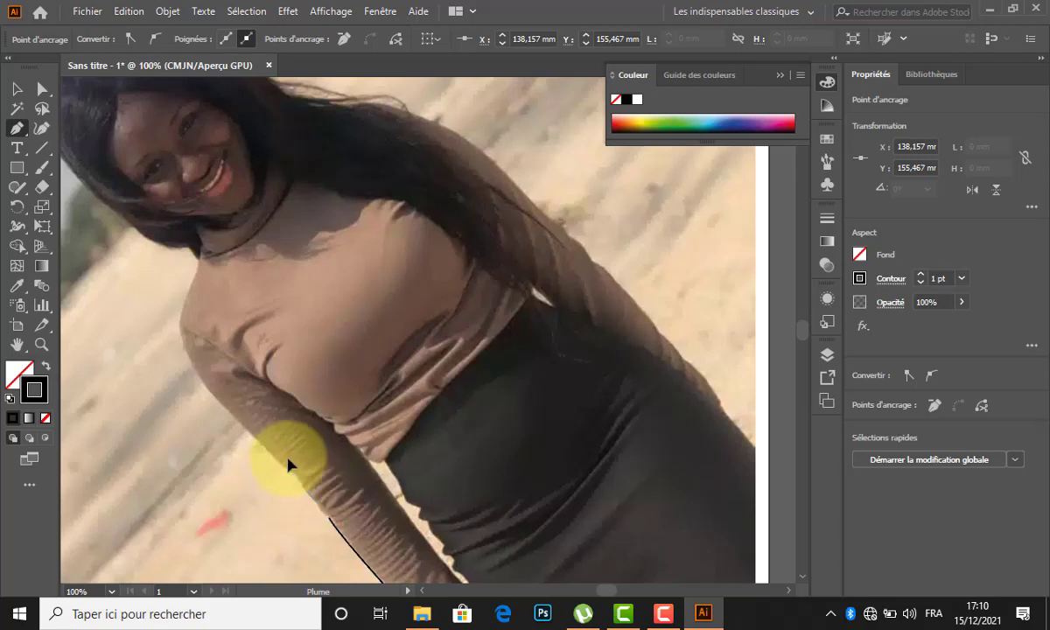
pyautogui.moveTo(287, 470); pyautogui.dragTo(210, 400)
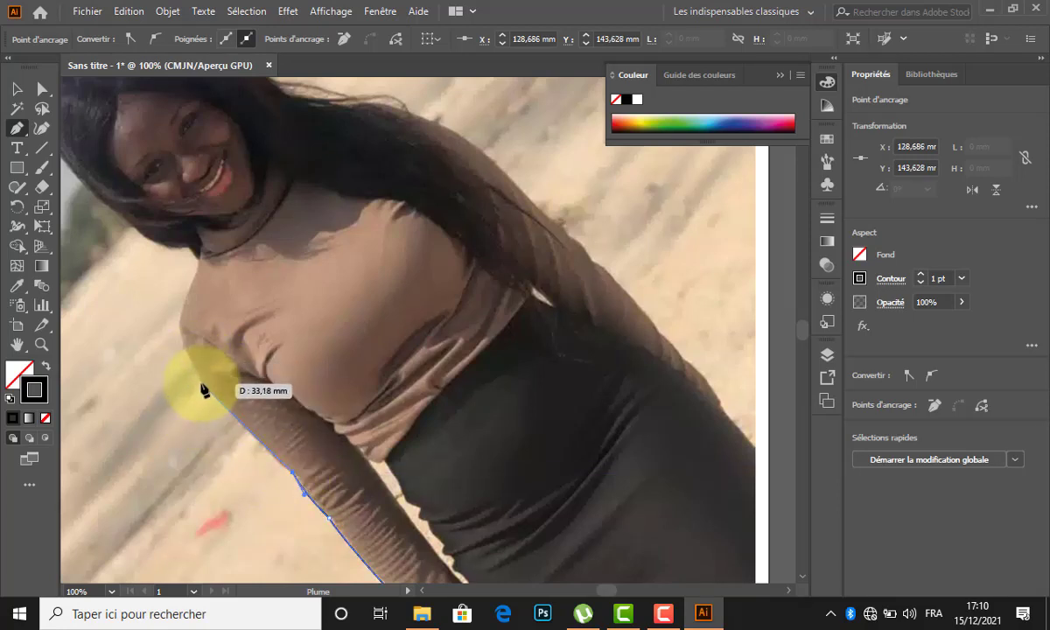
# Step: Trace the upper arm and shoulder with curved segments up to the base of the hair beside the neck
pyautogui.moveTo(185, 348); pyautogui.dragTo(217, 245)
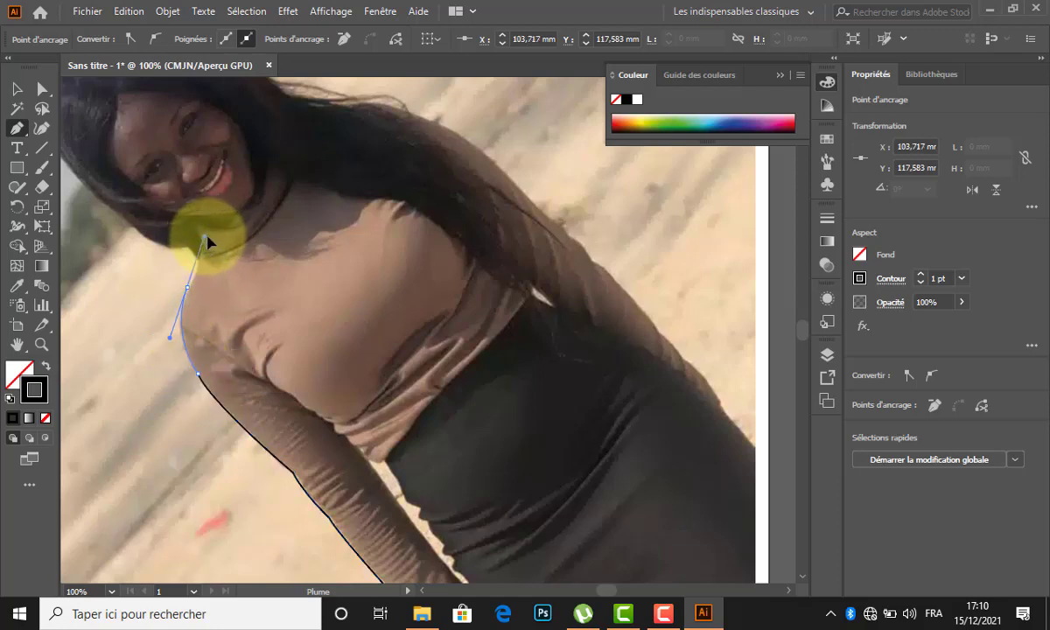
pyautogui.moveTo(209, 237); pyautogui.dragTo(211, 237)
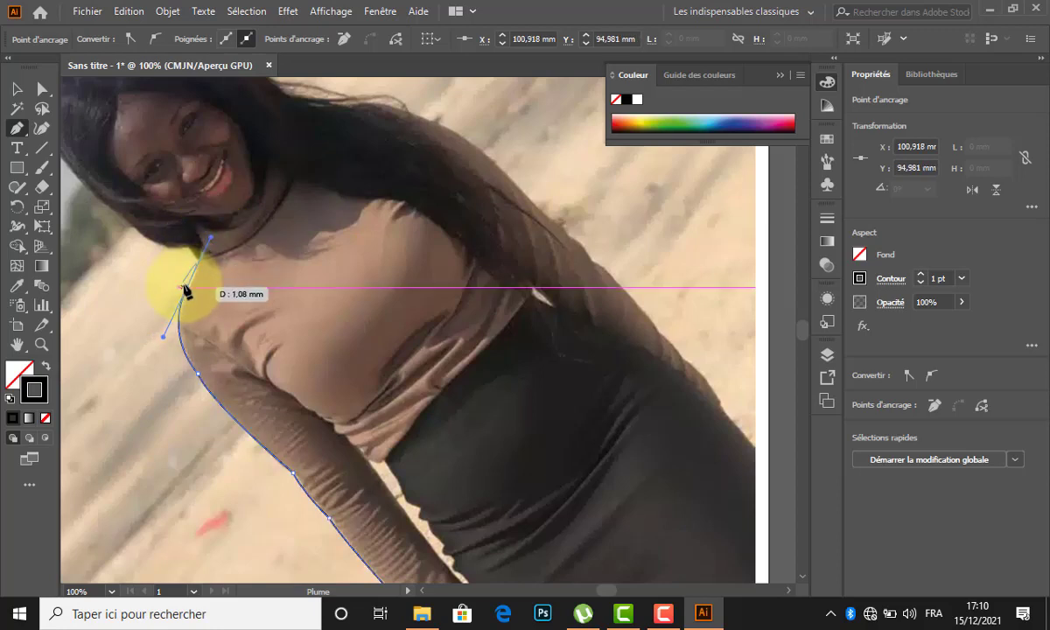
pyautogui.moveTo(191, 288); pyautogui.dragTo(370, 484)
pyautogui.click(194, 249)
pyautogui.press('space')
# Step: Curve the path around the hair, over the top of the head and down to where the hair meets the far shoulder
pyautogui.moveTo(271, 478); pyautogui.dragTo(224, 421)
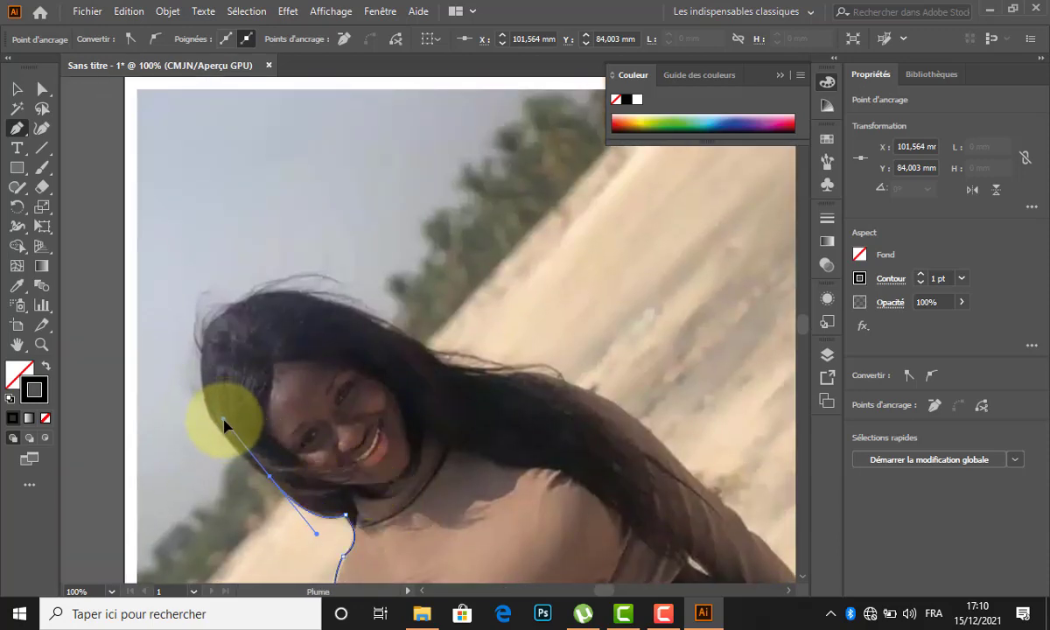
pyautogui.click(267, 480)
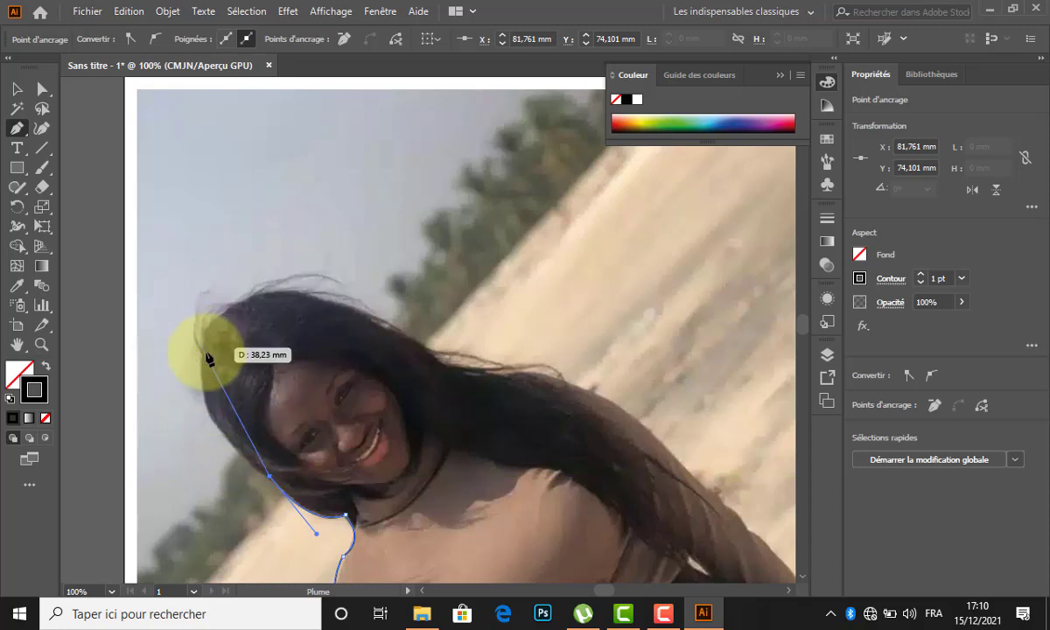
pyautogui.moveTo(200, 355); pyautogui.dragTo(210, 275)
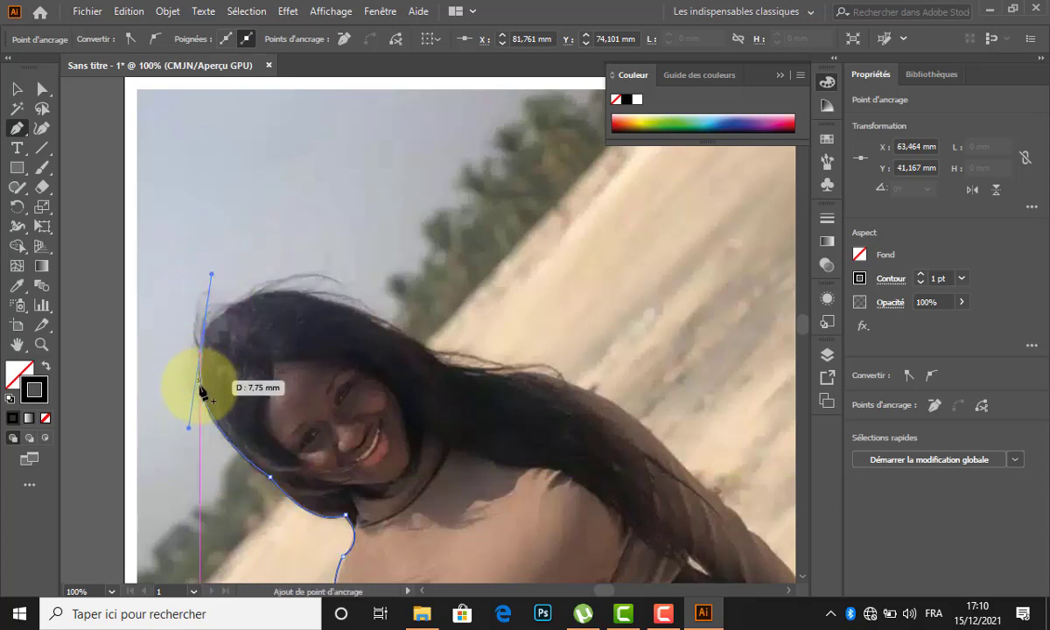
pyautogui.moveTo(238, 301); pyautogui.dragTo(493, 424)
pyautogui.click(238, 301)
pyautogui.moveTo(447, 366); pyautogui.dragTo(448, 374)
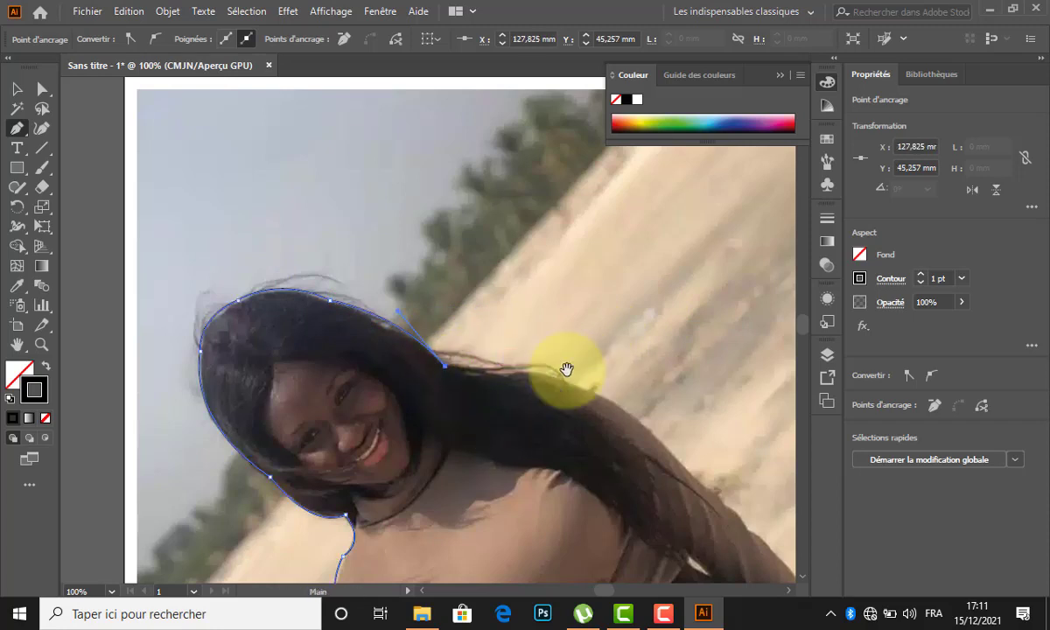
# Step: Trace the hair over the far shoulder and down the upper arm with curved segments, retracting outgoing handles at the anchors
pyautogui.moveTo(516, 370); pyautogui.dragTo(546, 361)
pyautogui.click(517, 372)
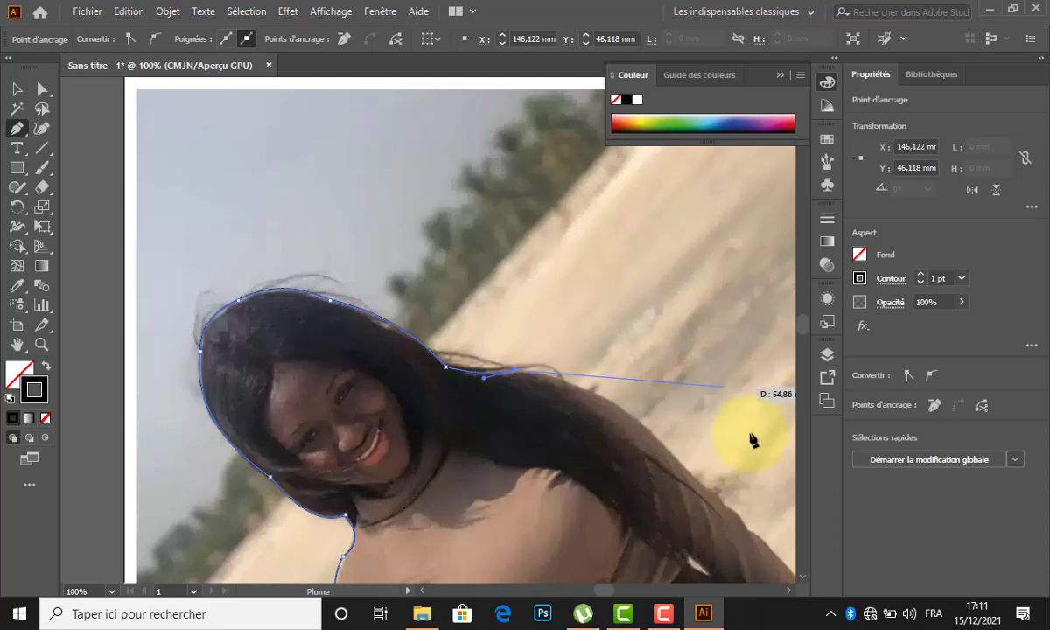
pyautogui.moveTo(678, 459); pyautogui.dragTo(733, 540)
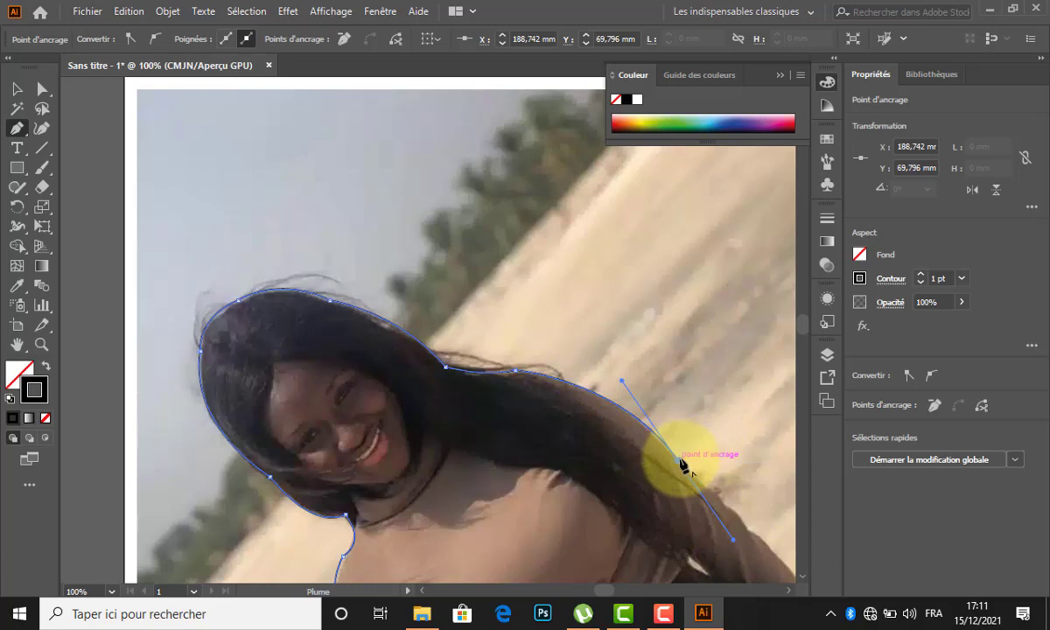
pyautogui.moveTo(683, 465); pyautogui.dragTo(401, 345)
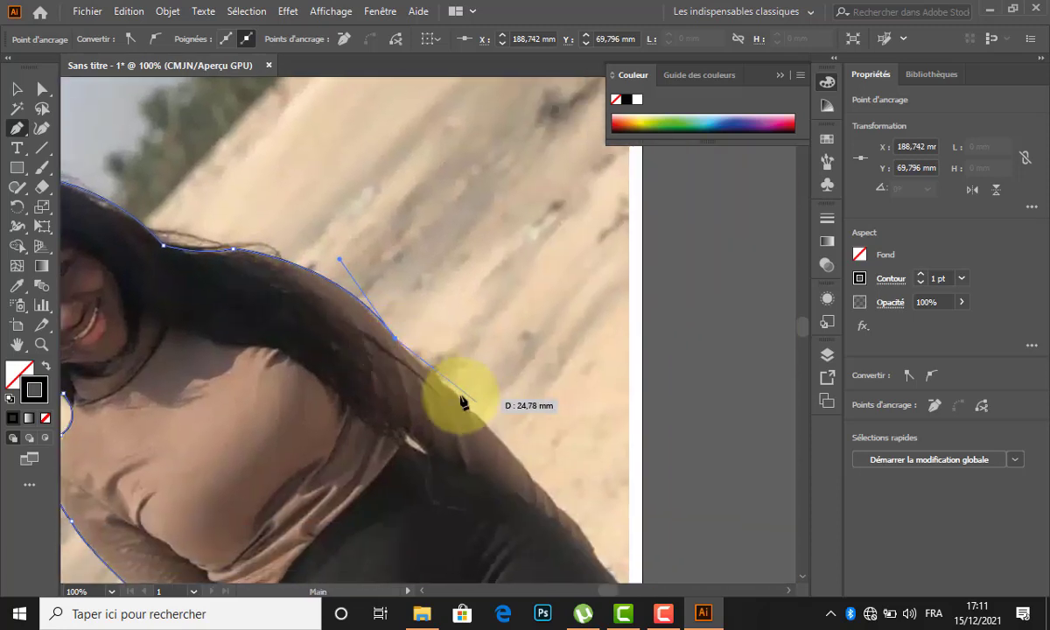
pyautogui.click(436, 375)
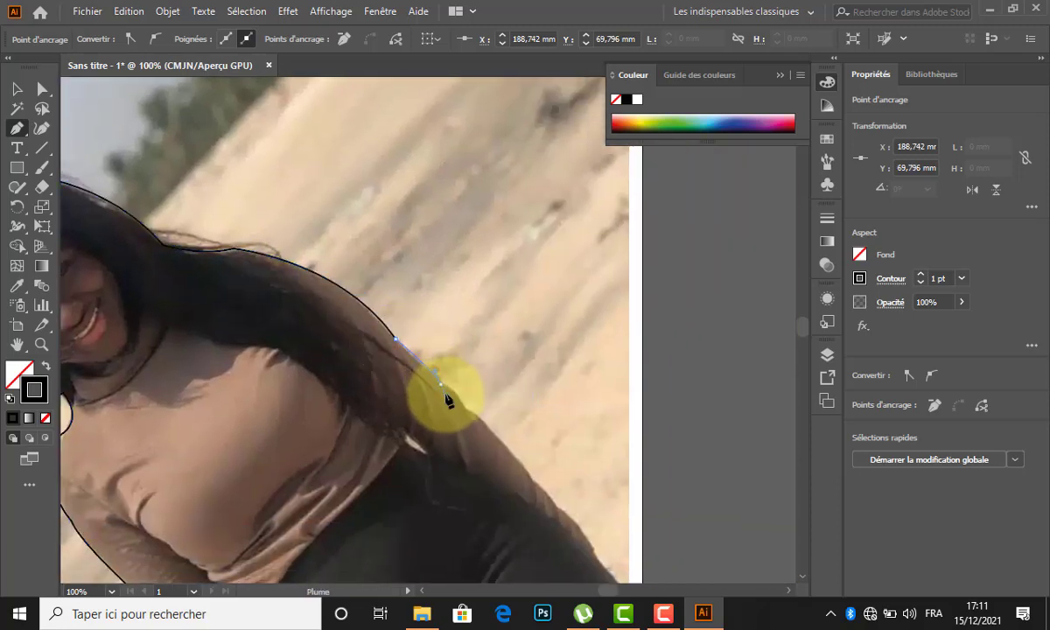
# Step: Continue the path down the outer edge of the far arm with short curved segments, retracting outgoing handles
pyautogui.click(466, 408)
pyautogui.keyDown('ctrl'); pyautogui.click(477, 428); pyautogui.keyUp('ctrl')
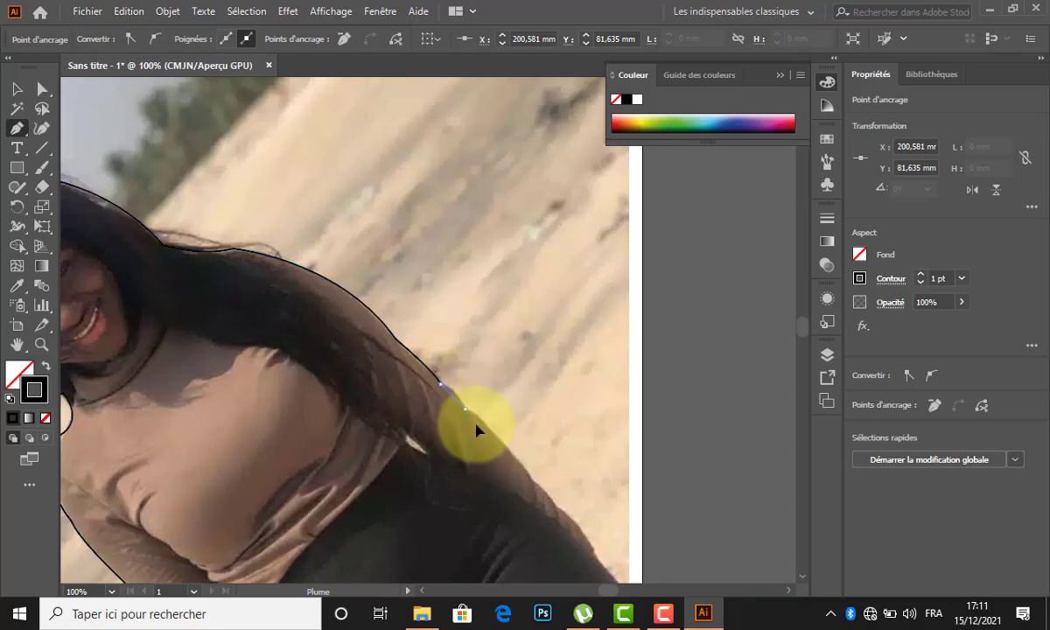
pyautogui.click(468, 409)
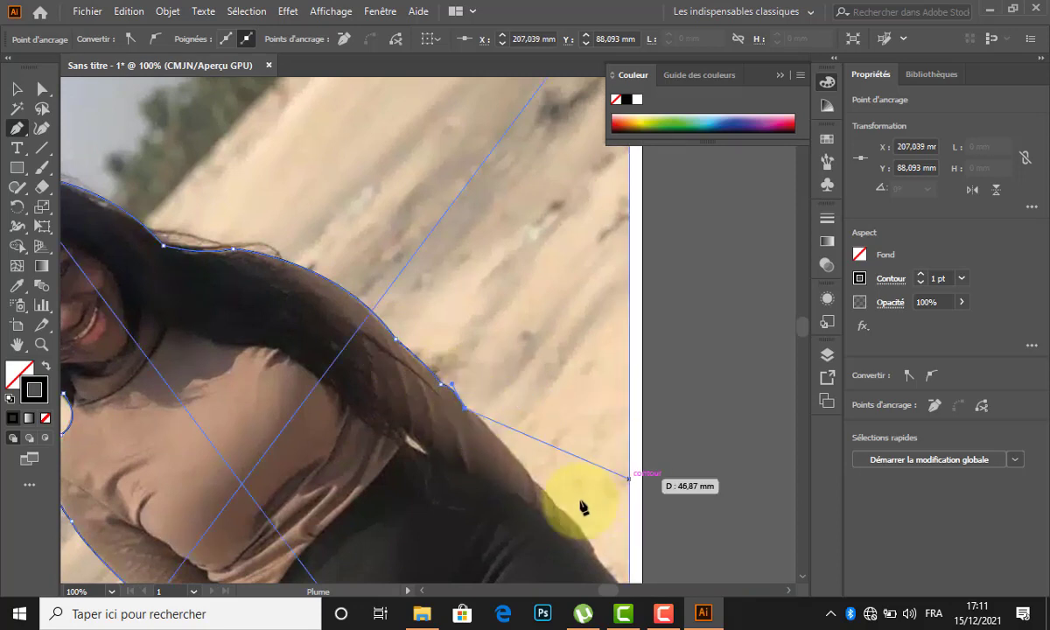
pyautogui.moveTo(535, 481); pyautogui.dragTo(561, 513)
pyautogui.click(536, 480)
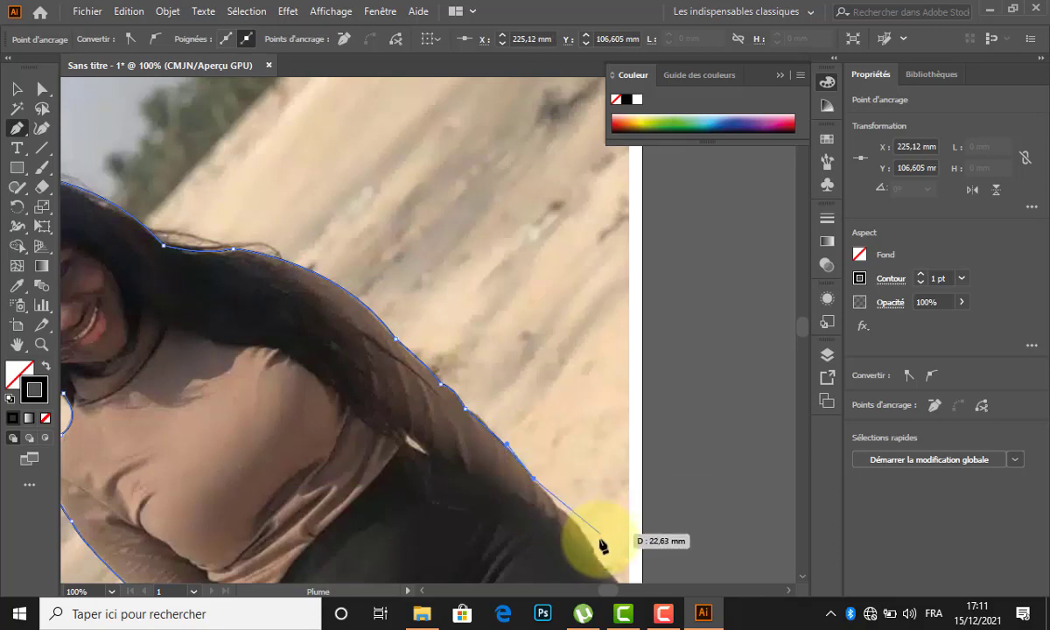
pyautogui.click(556, 509)
pyautogui.moveTo(563, 522); pyautogui.dragTo(561, 513)
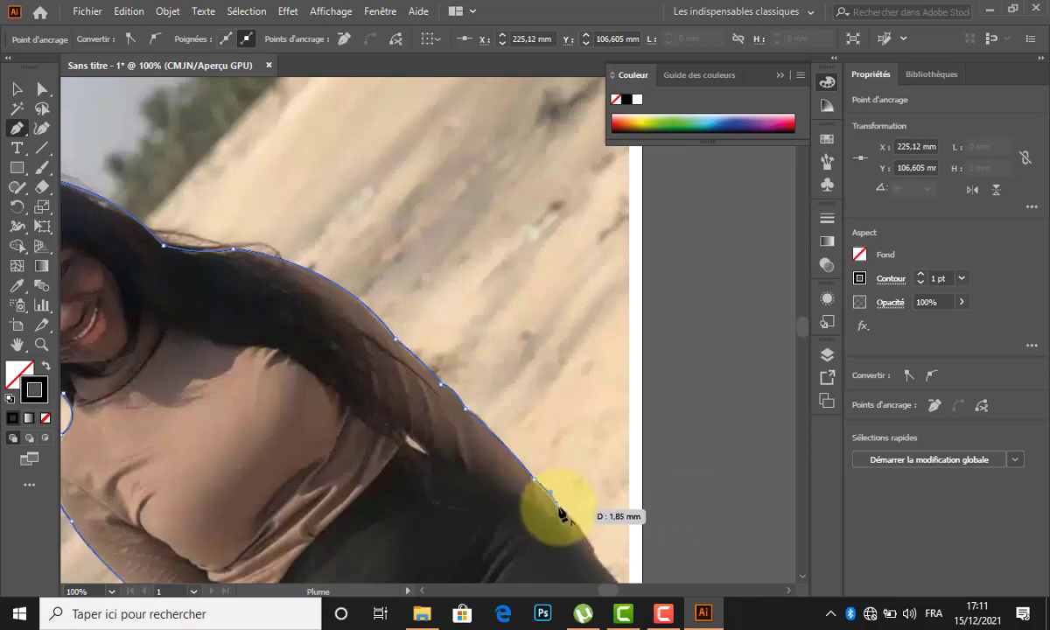
# Step: Bring the path down the hip to the photo's right edge and close it at the starting anchor below the skirt
pyautogui.moveTo(596, 555); pyautogui.dragTo(501, 332)
pyautogui.moveTo(529, 393); pyautogui.dragTo(544, 401)
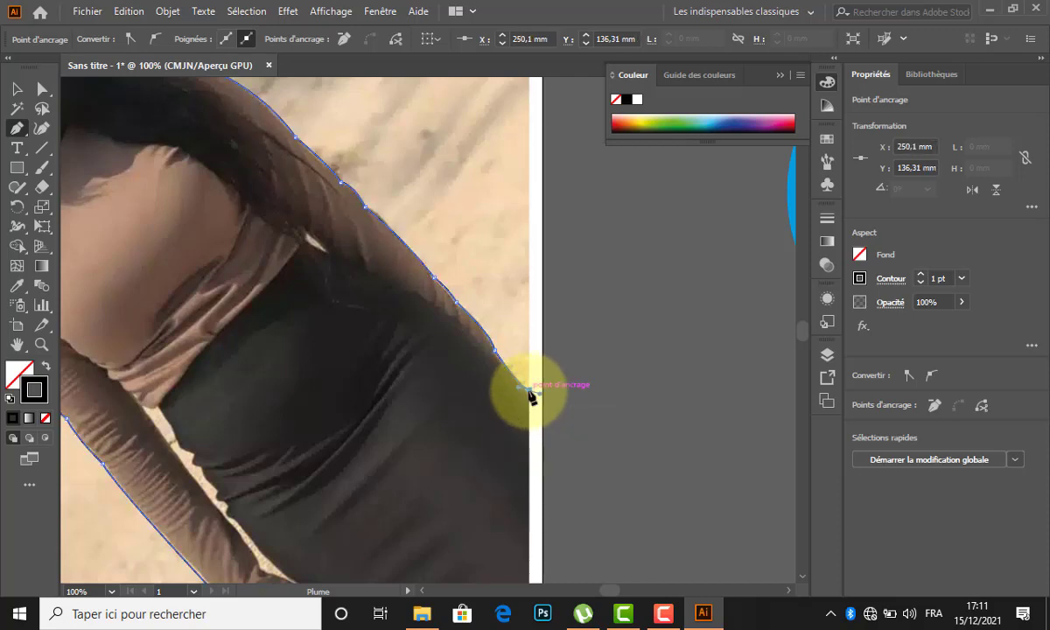
pyautogui.click(529, 391)
pyautogui.scroll(-5, 536, 416)
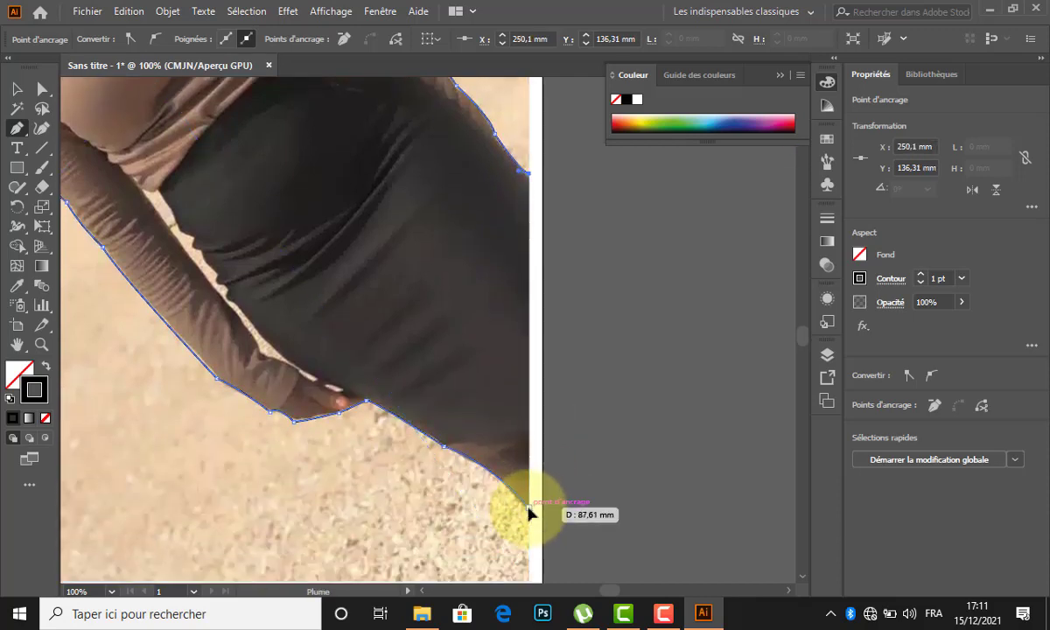
pyautogui.click(529, 507)
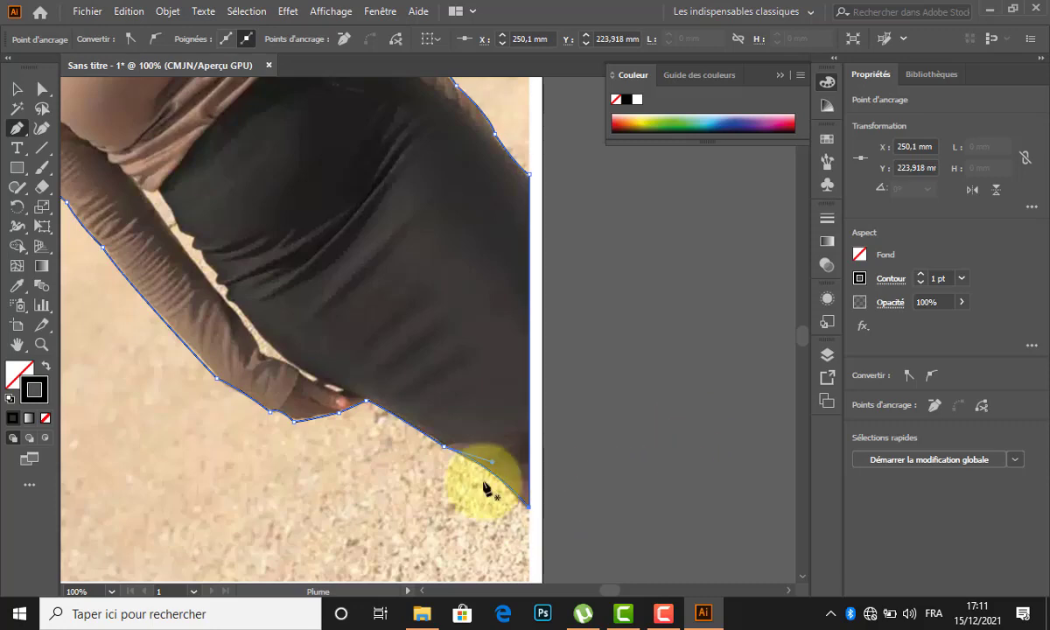
# Step: Select the closed outline together with the photo, create a clipping mask from them, and deselect
pyautogui.scroll(-4, 488, 490)
pyautogui.scroll(2, 464, 420)
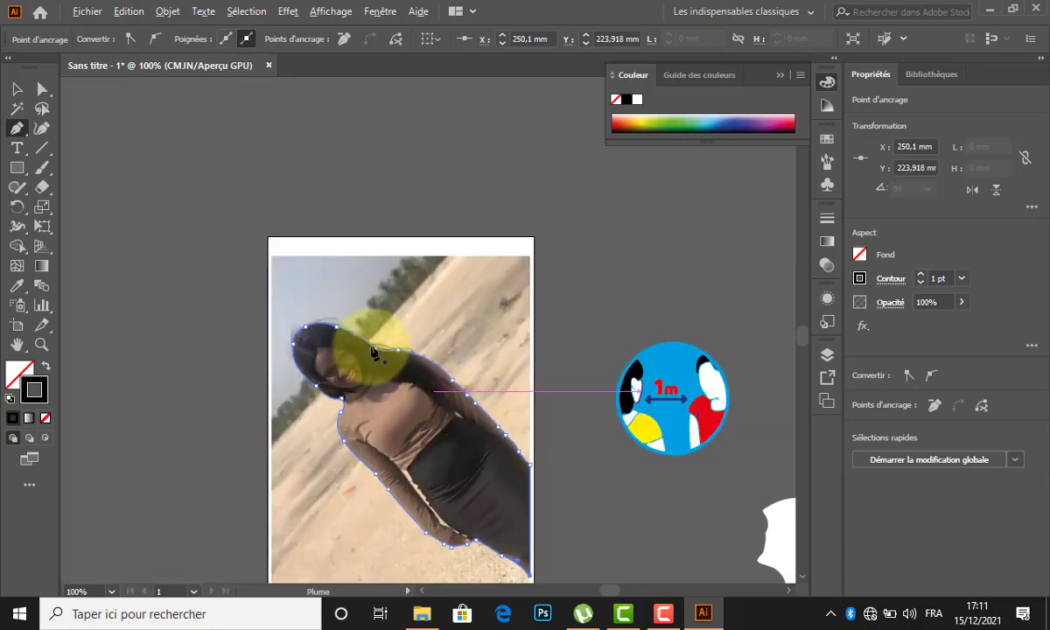
pyautogui.click(15, 89)
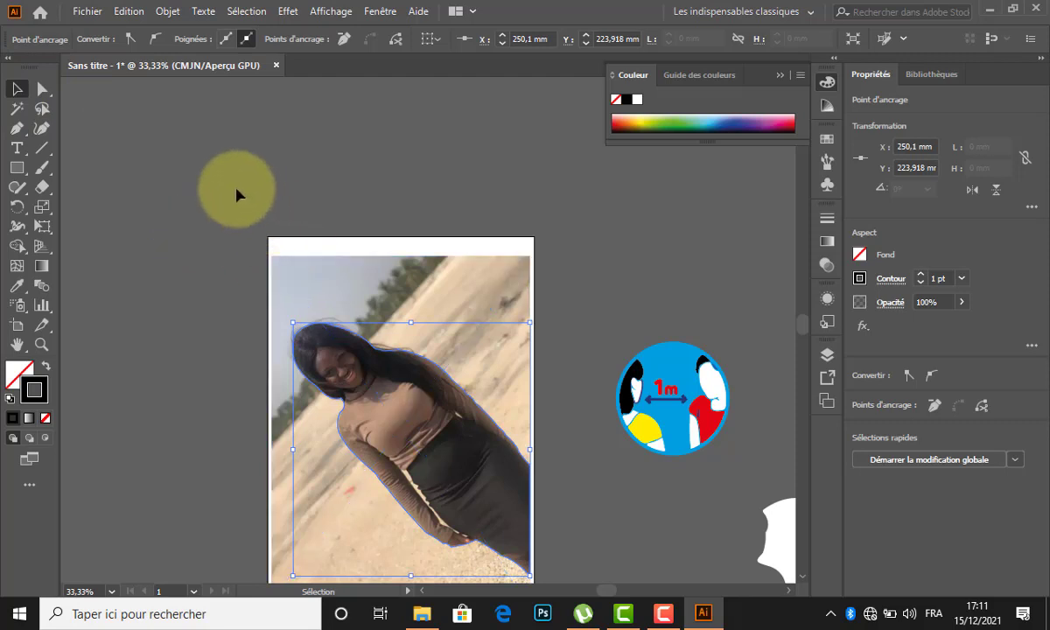
pyautogui.scroll(-2, 213, 241)
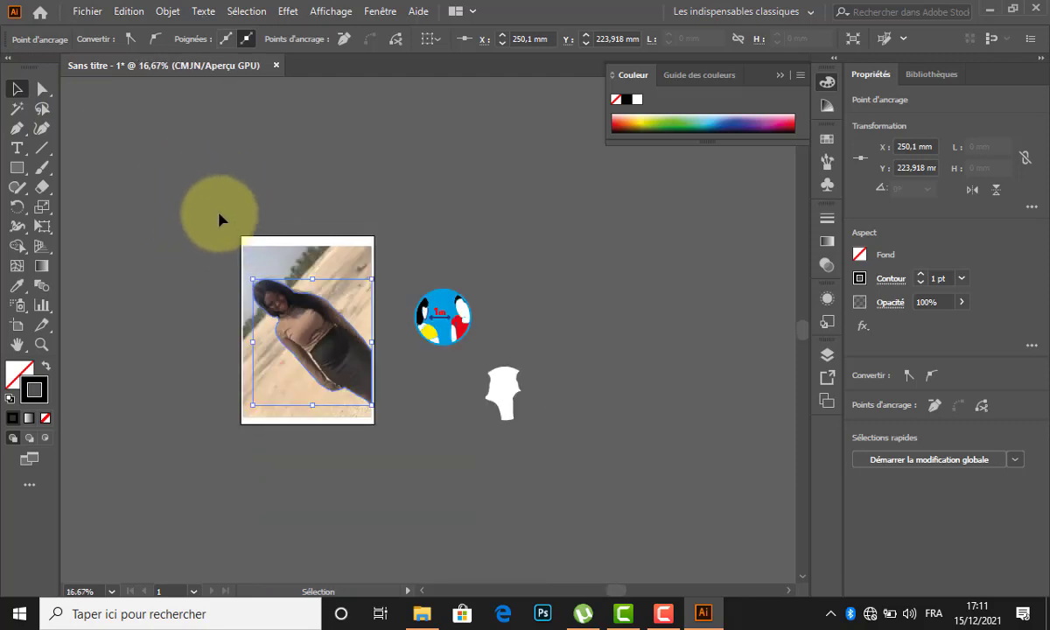
pyautogui.moveTo(282, 275); pyautogui.dragTo(389, 464)
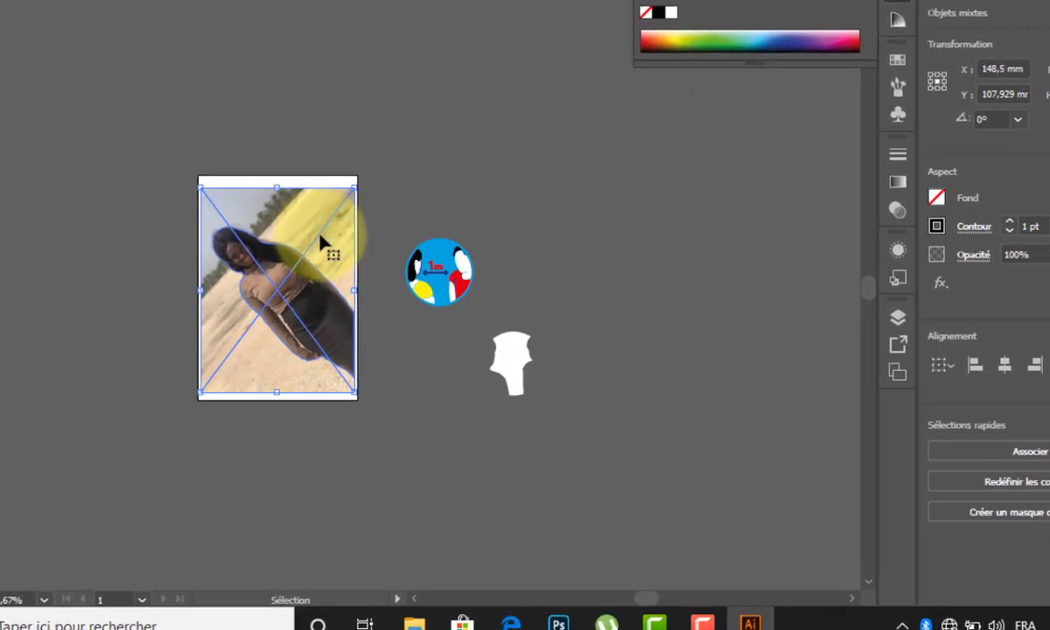
pyautogui.rightClick(344, 285)
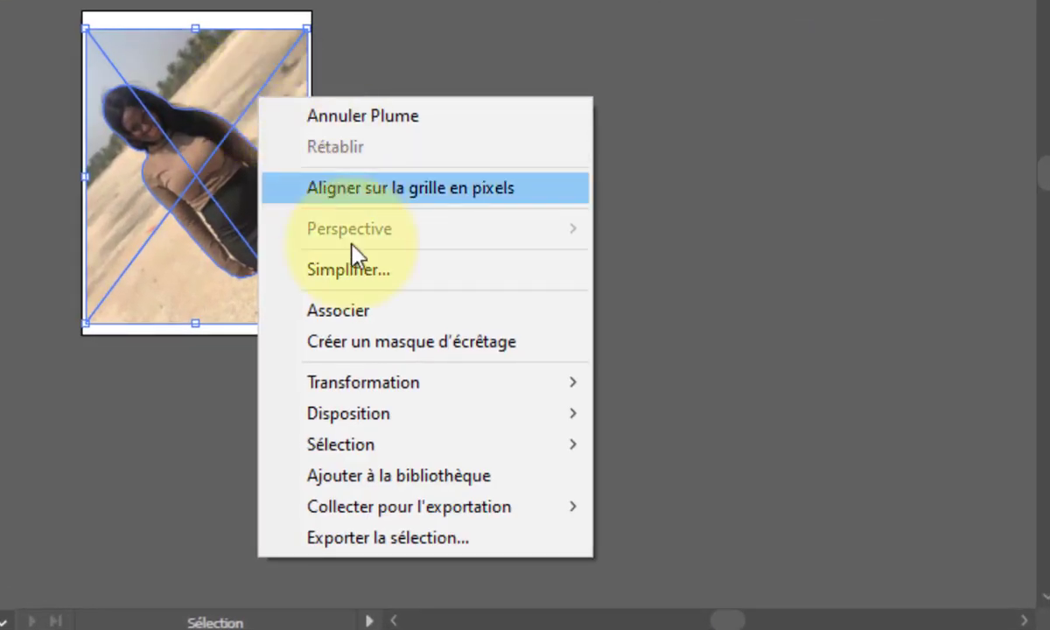
pyautogui.click(394, 343)
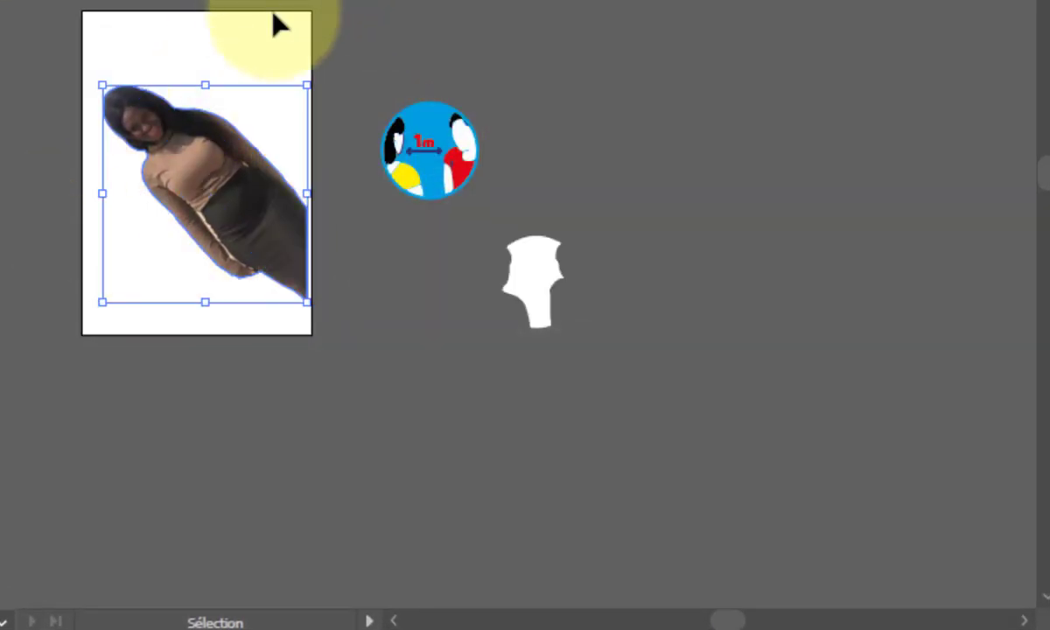
pyautogui.click(231, 98)
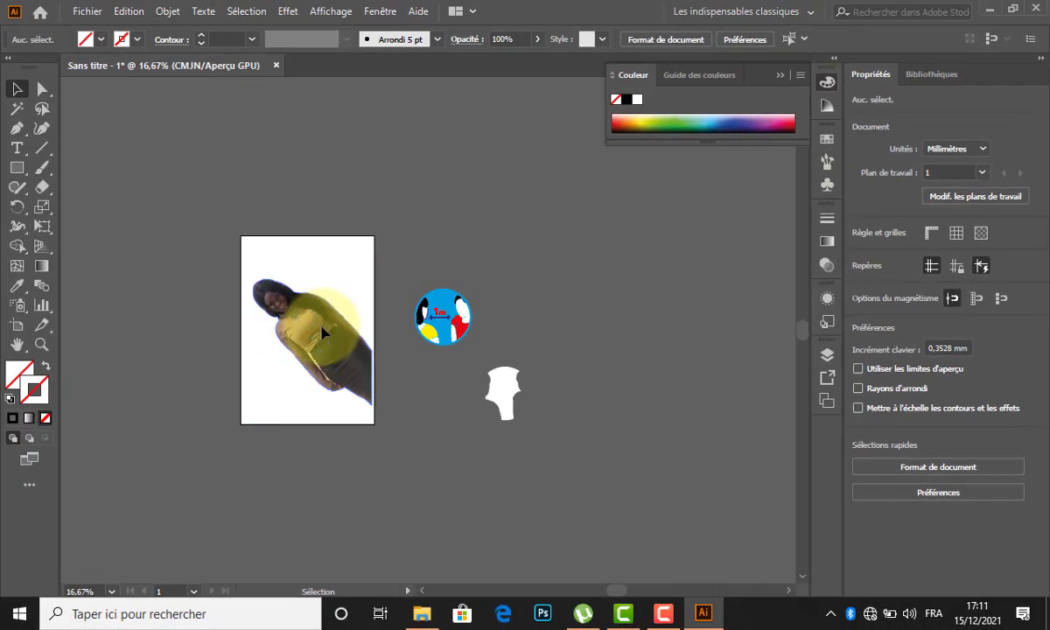
# Step: Move the cut-out woman slightly so her skirt meets the portrait artboard's right edge, and deselect
pyautogui.click(323, 332)
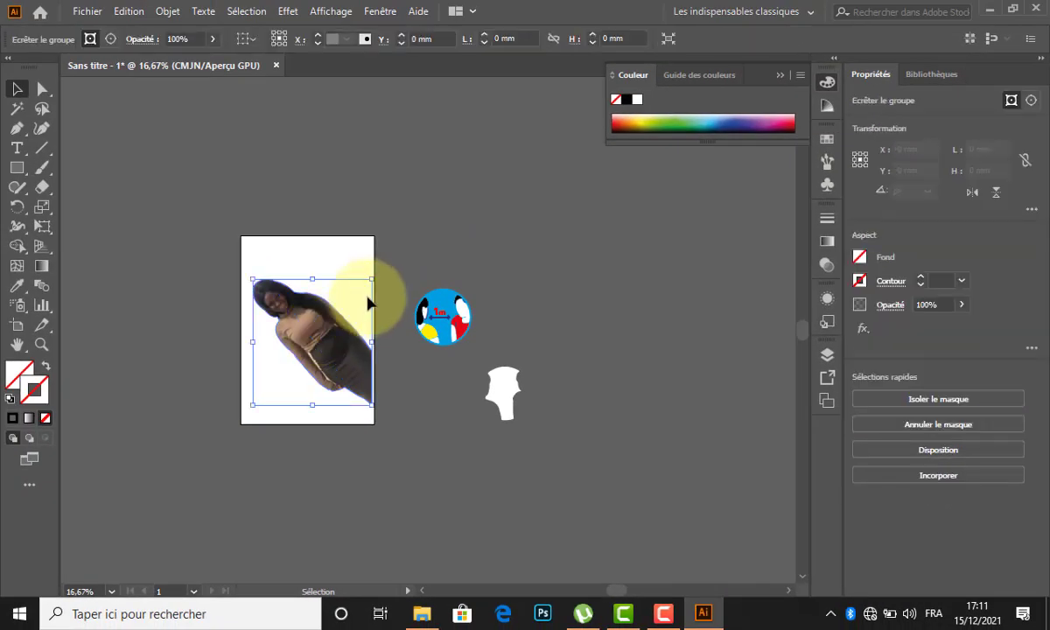
pyautogui.scroll(2, 333, 297)
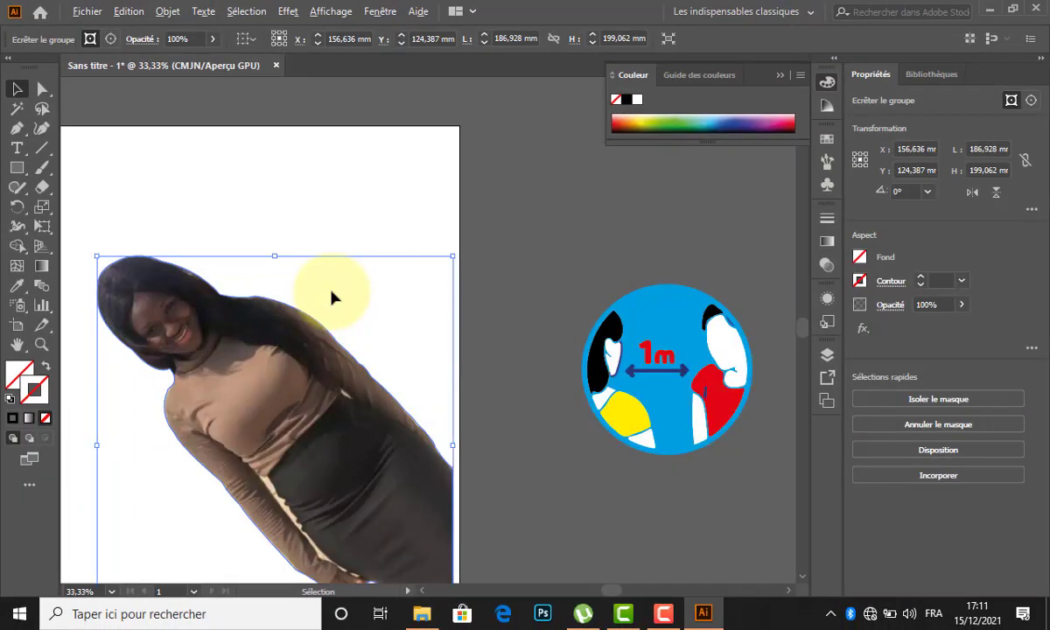
pyautogui.scroll(-1, 333, 298)
pyautogui.click(314, 219)
pyautogui.moveTo(328, 411); pyautogui.dragTo(314, 389)
pyautogui.click(268, 178)
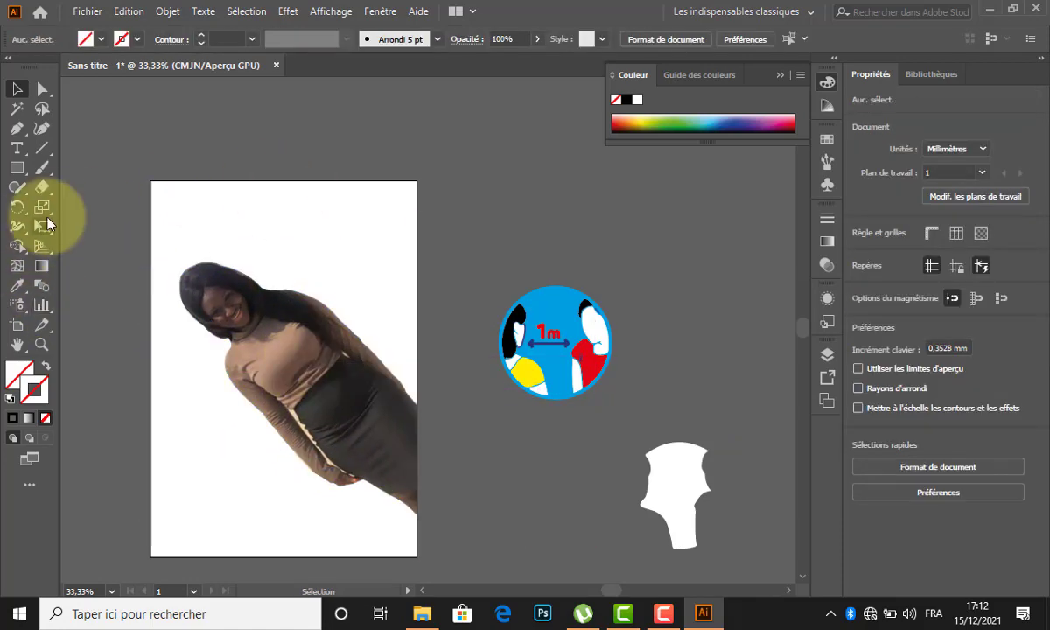
# Step: Draw a 210 x 297 mm rectangle covering the whole portrait artboard and fill it with solid red, without a stroke
pyautogui.moveTo(29, 177); pyautogui.dragTo(79, 168)
pyautogui.moveTo(150, 181); pyautogui.dragTo(417, 556)
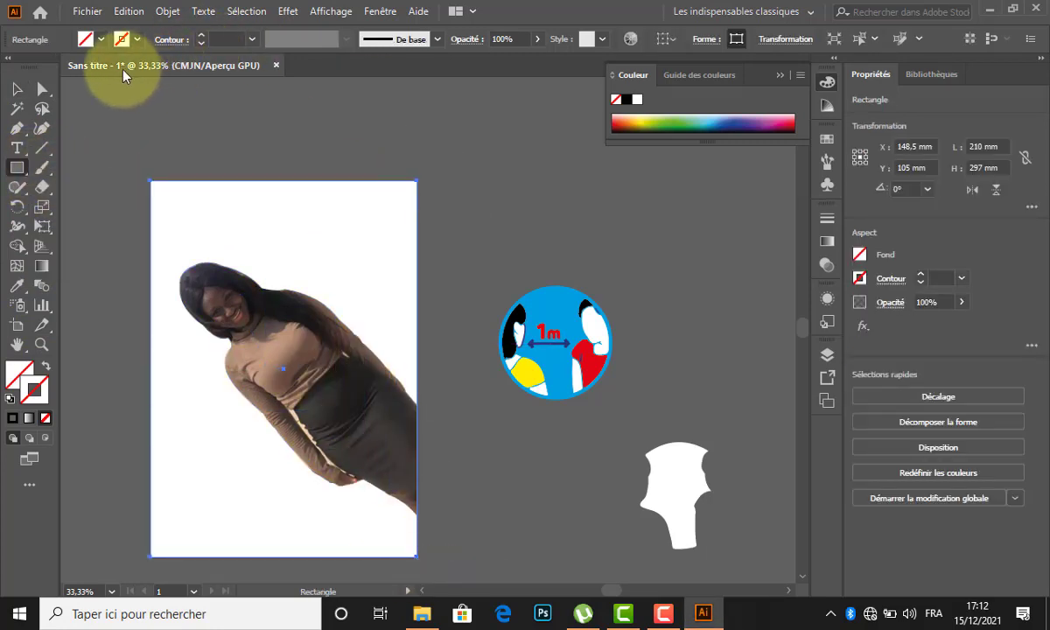
pyautogui.click(96, 39)
pyautogui.click(56, 68)
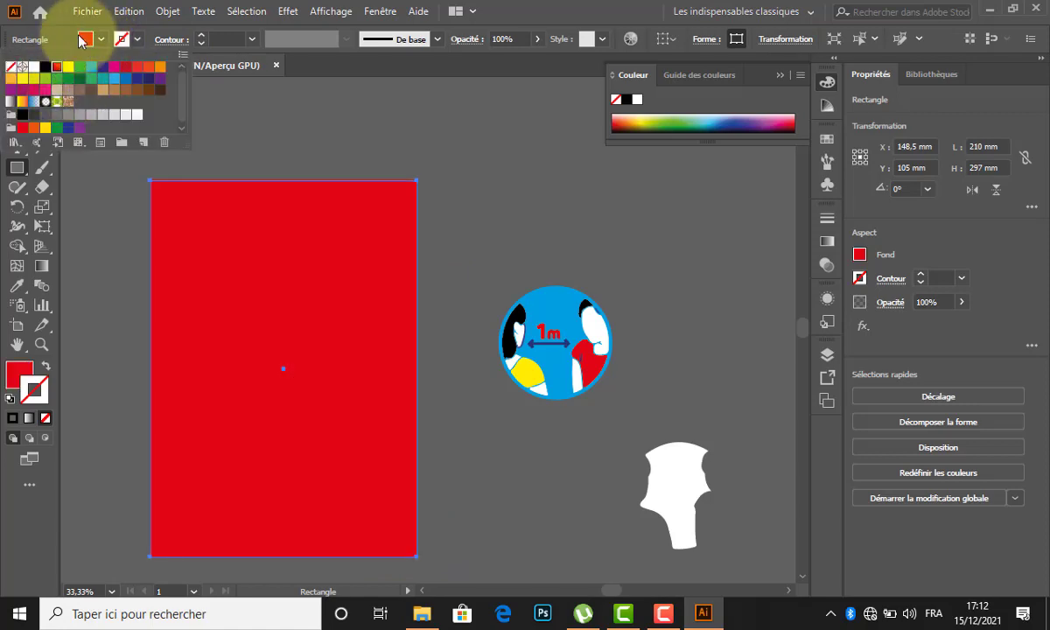
pyautogui.click(86, 34)
pyautogui.click(18, 91)
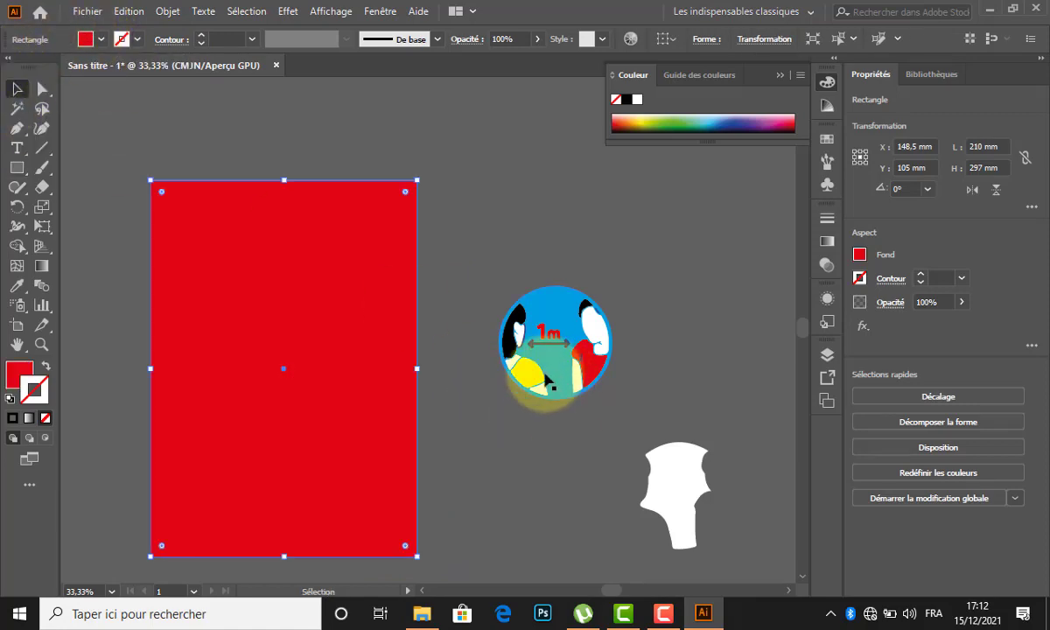
# Step: Send the red rectangle to the back, behind the cut-out woman, and deselect it
pyautogui.rightClick(347, 284)
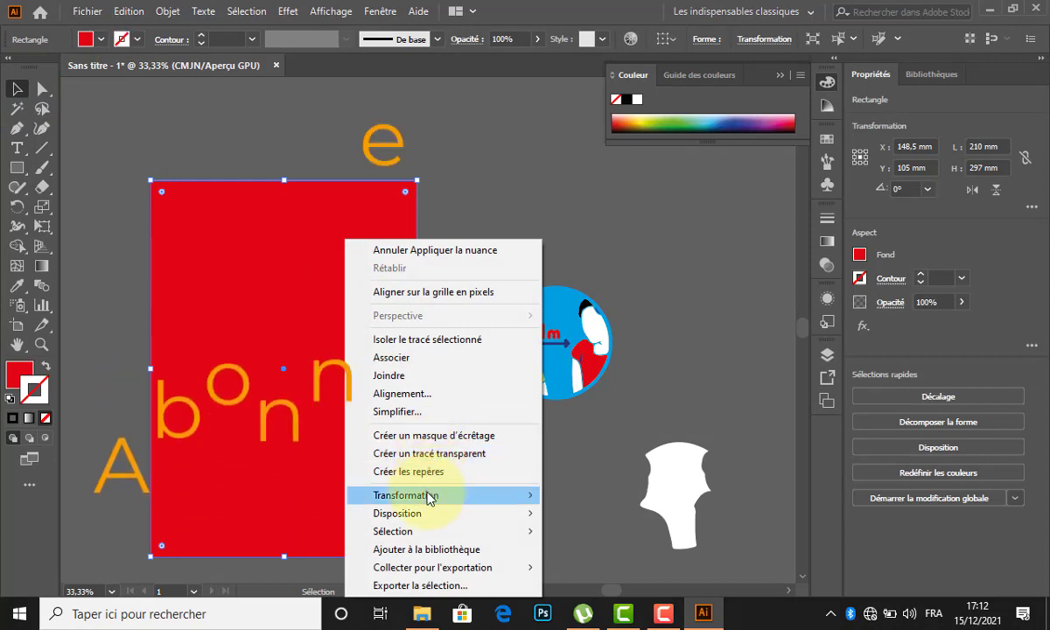
pyautogui.moveTo(481, 513)
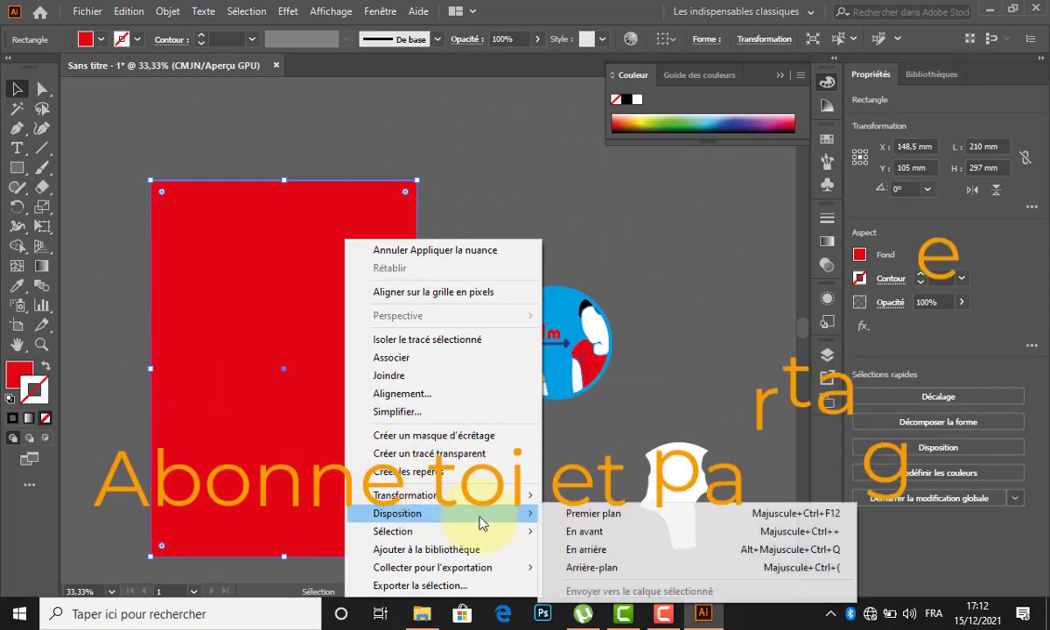
pyautogui.click(617, 567)
pyautogui.click(549, 253)
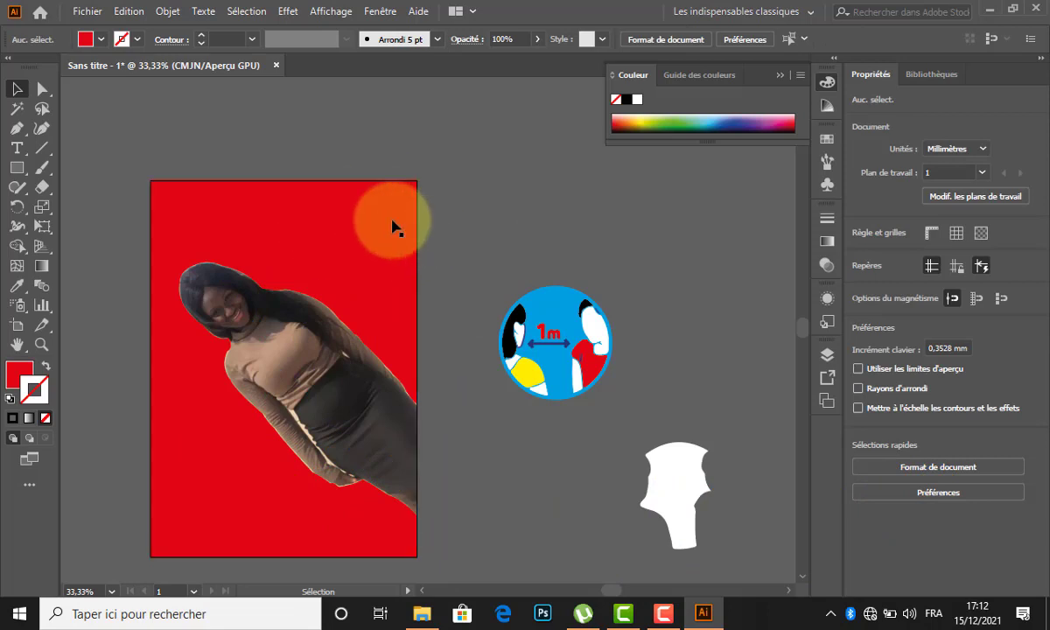
# Step: Lower the red background rectangle's opacity to 15% and deselect it
pyautogui.click(308, 219)
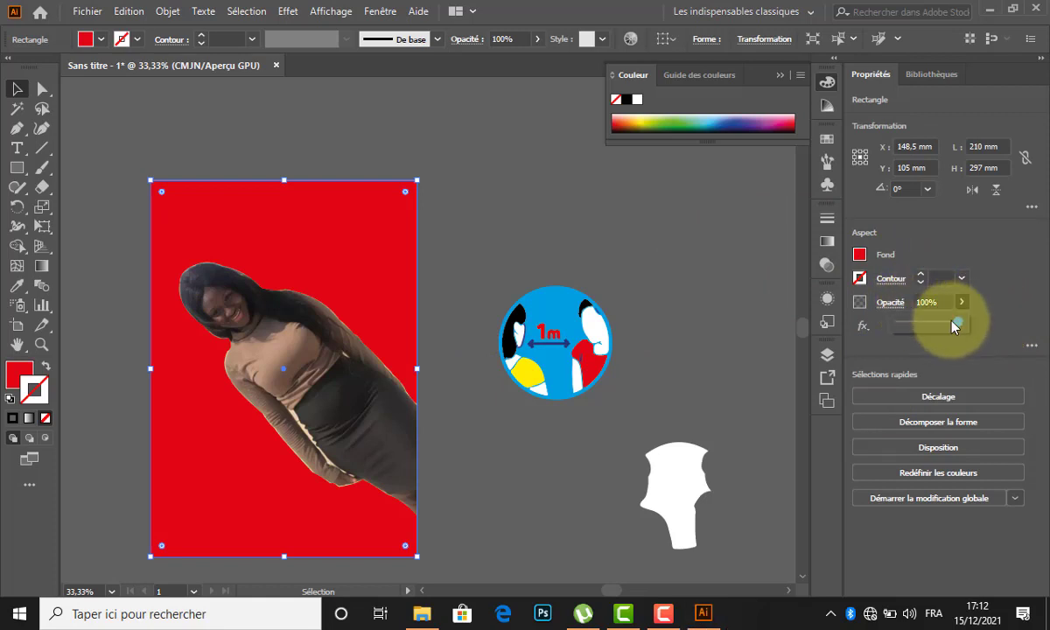
pyautogui.moveTo(954, 327); pyautogui.dragTo(900, 325)
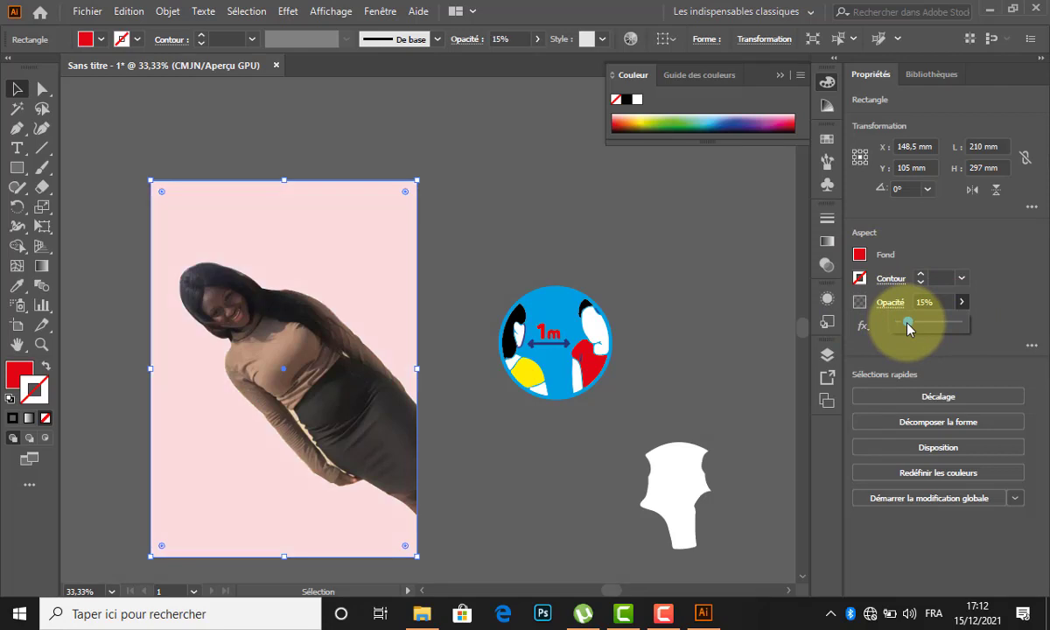
pyautogui.click(490, 184)
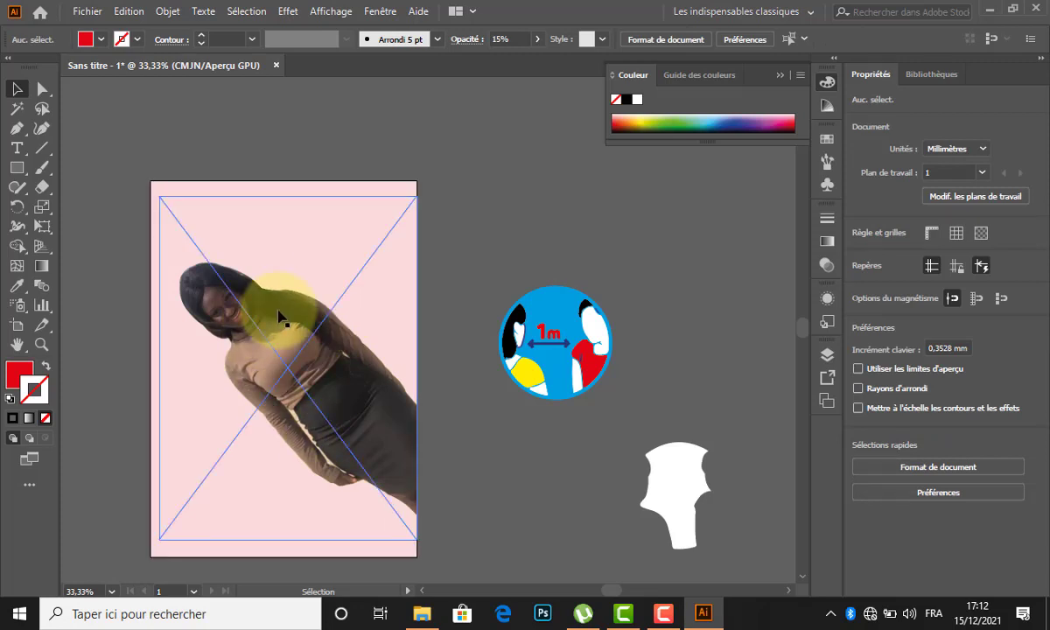
# Step: Move the cut-out woman up along the artboard's right edge and shift the distancing icon's arrow slightly to the right
pyautogui.moveTo(345, 391)
pyautogui.mouseDown()
pyautogui.moveTo(326, 324)
pyautogui.moveTo(348, 392)
pyautogui.mouseUp()
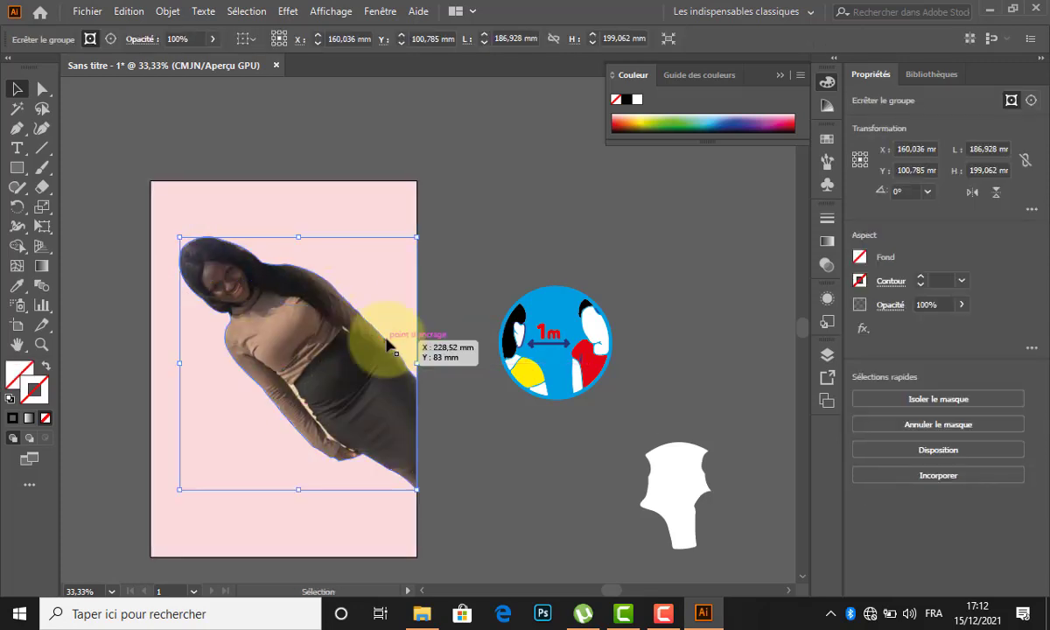
pyautogui.moveTo(547, 344); pyautogui.dragTo(578, 351)
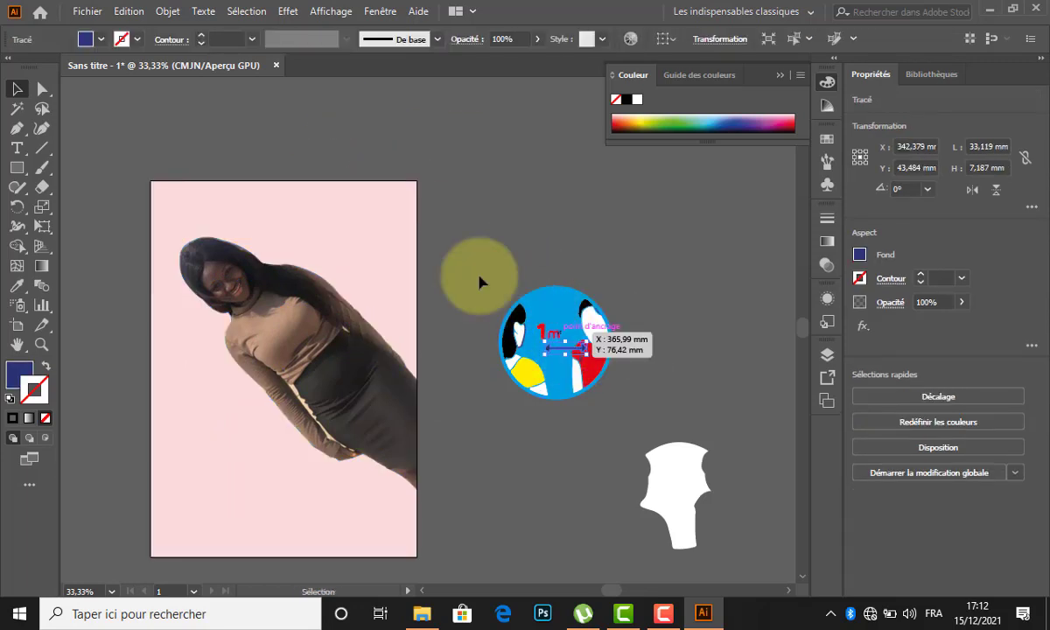
pyautogui.click(309, 309)
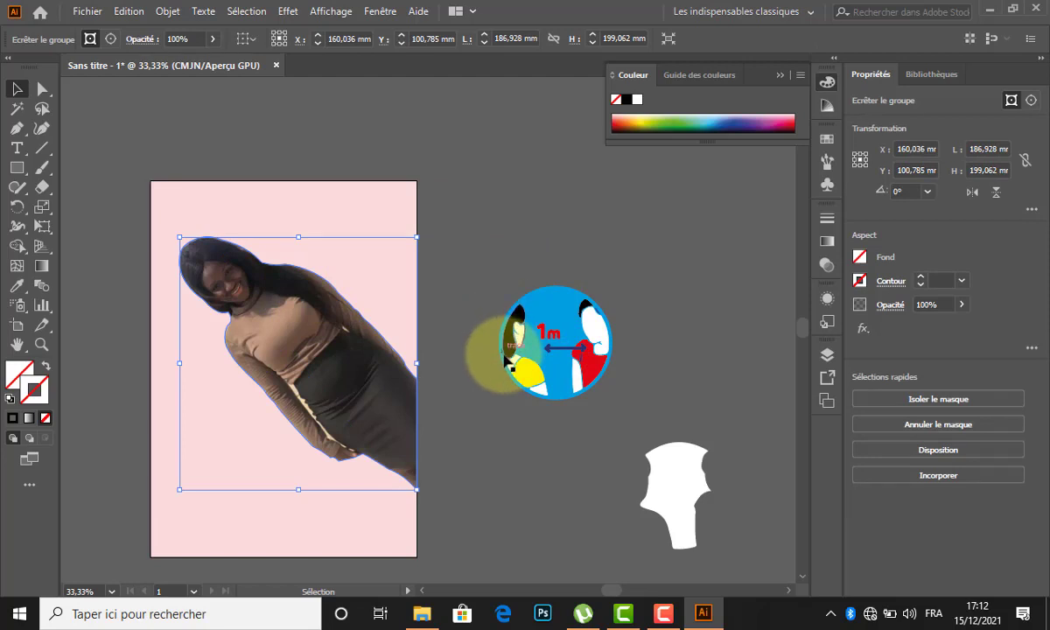